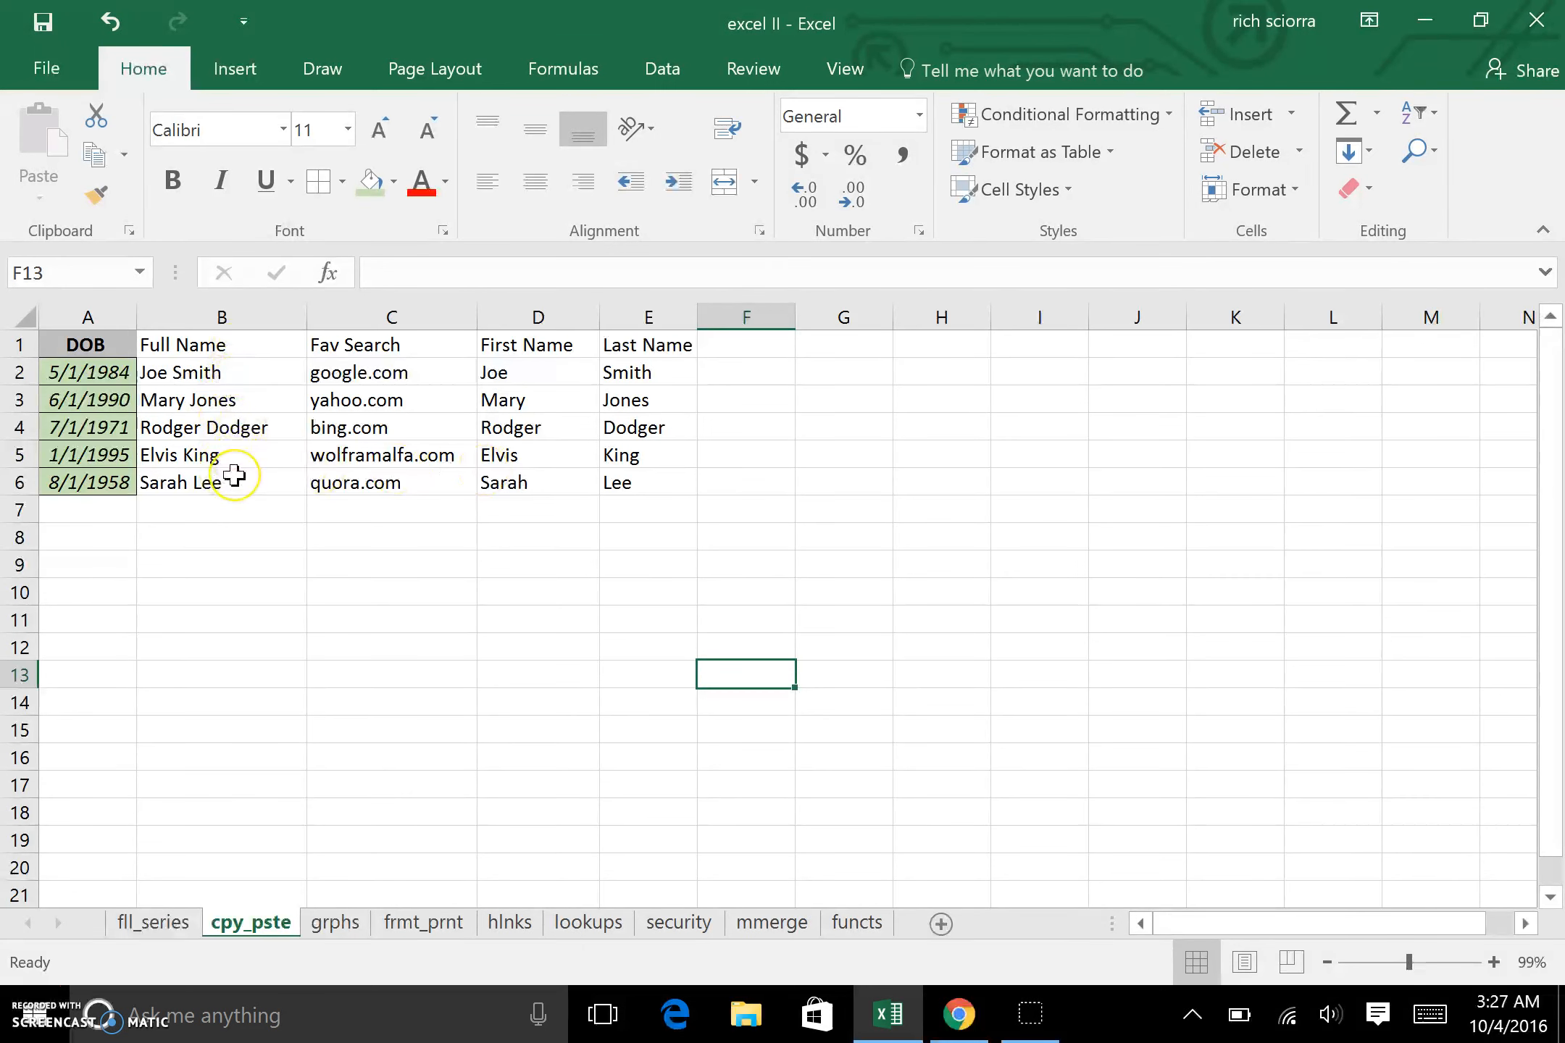
Examine the name-splitting formulas in the First Name and Last Name cells D2 and E2
left_click(540, 372)
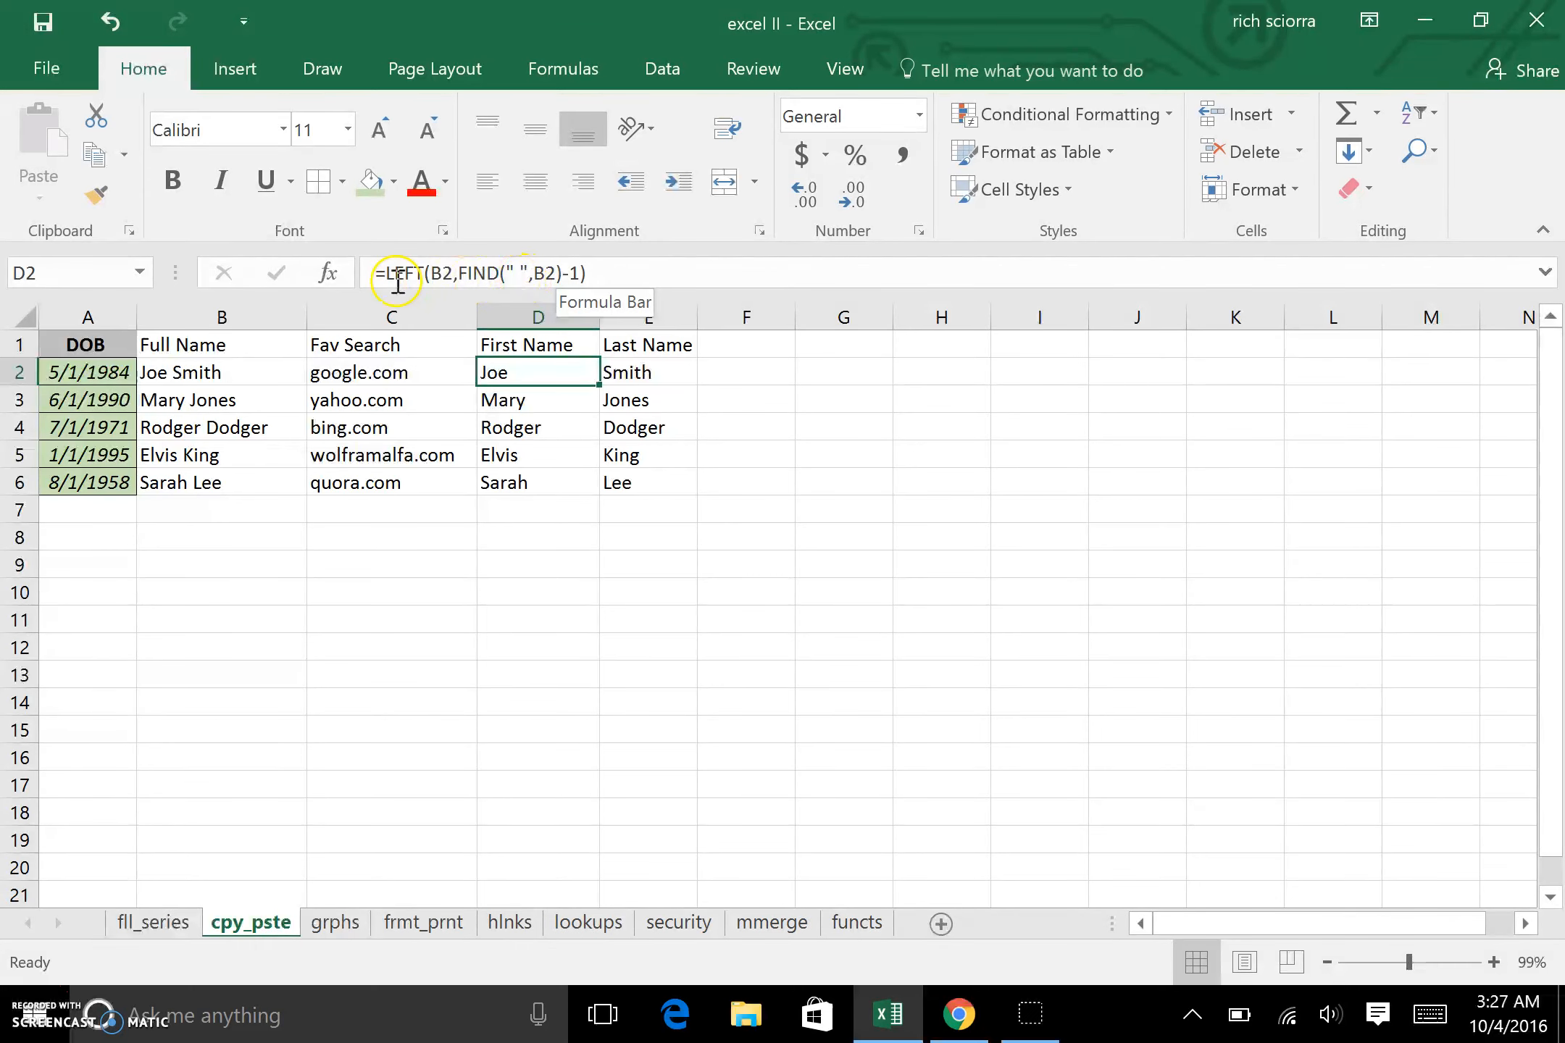
left_click(659, 372)
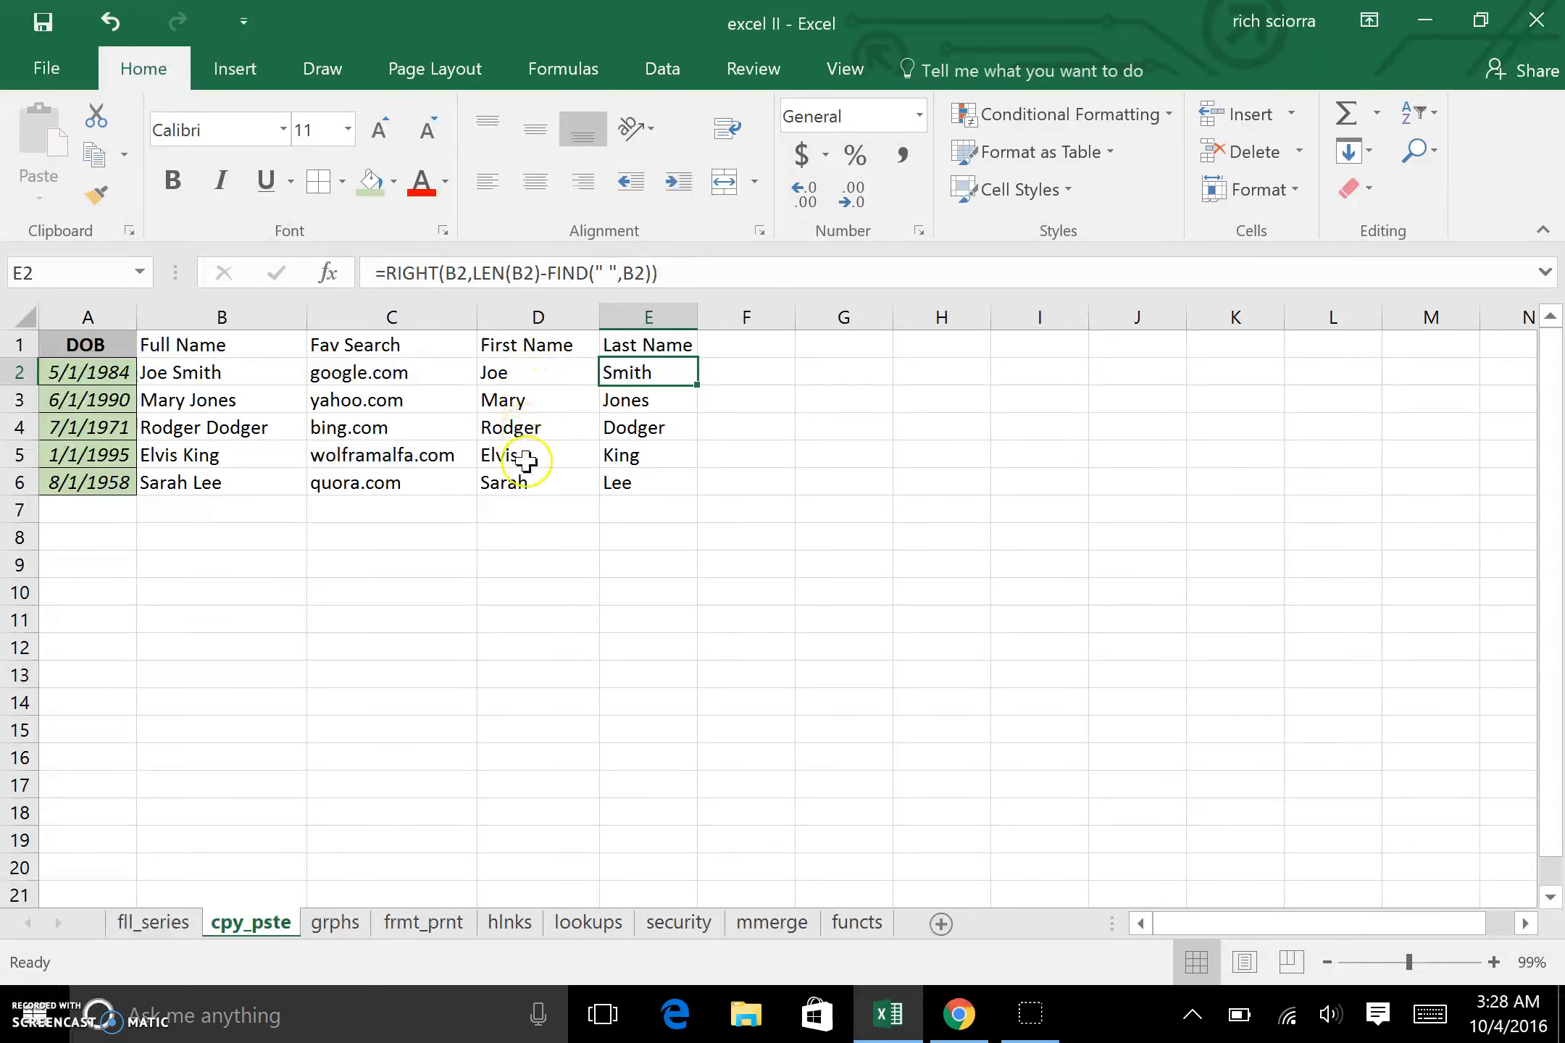
left_click(534, 522)
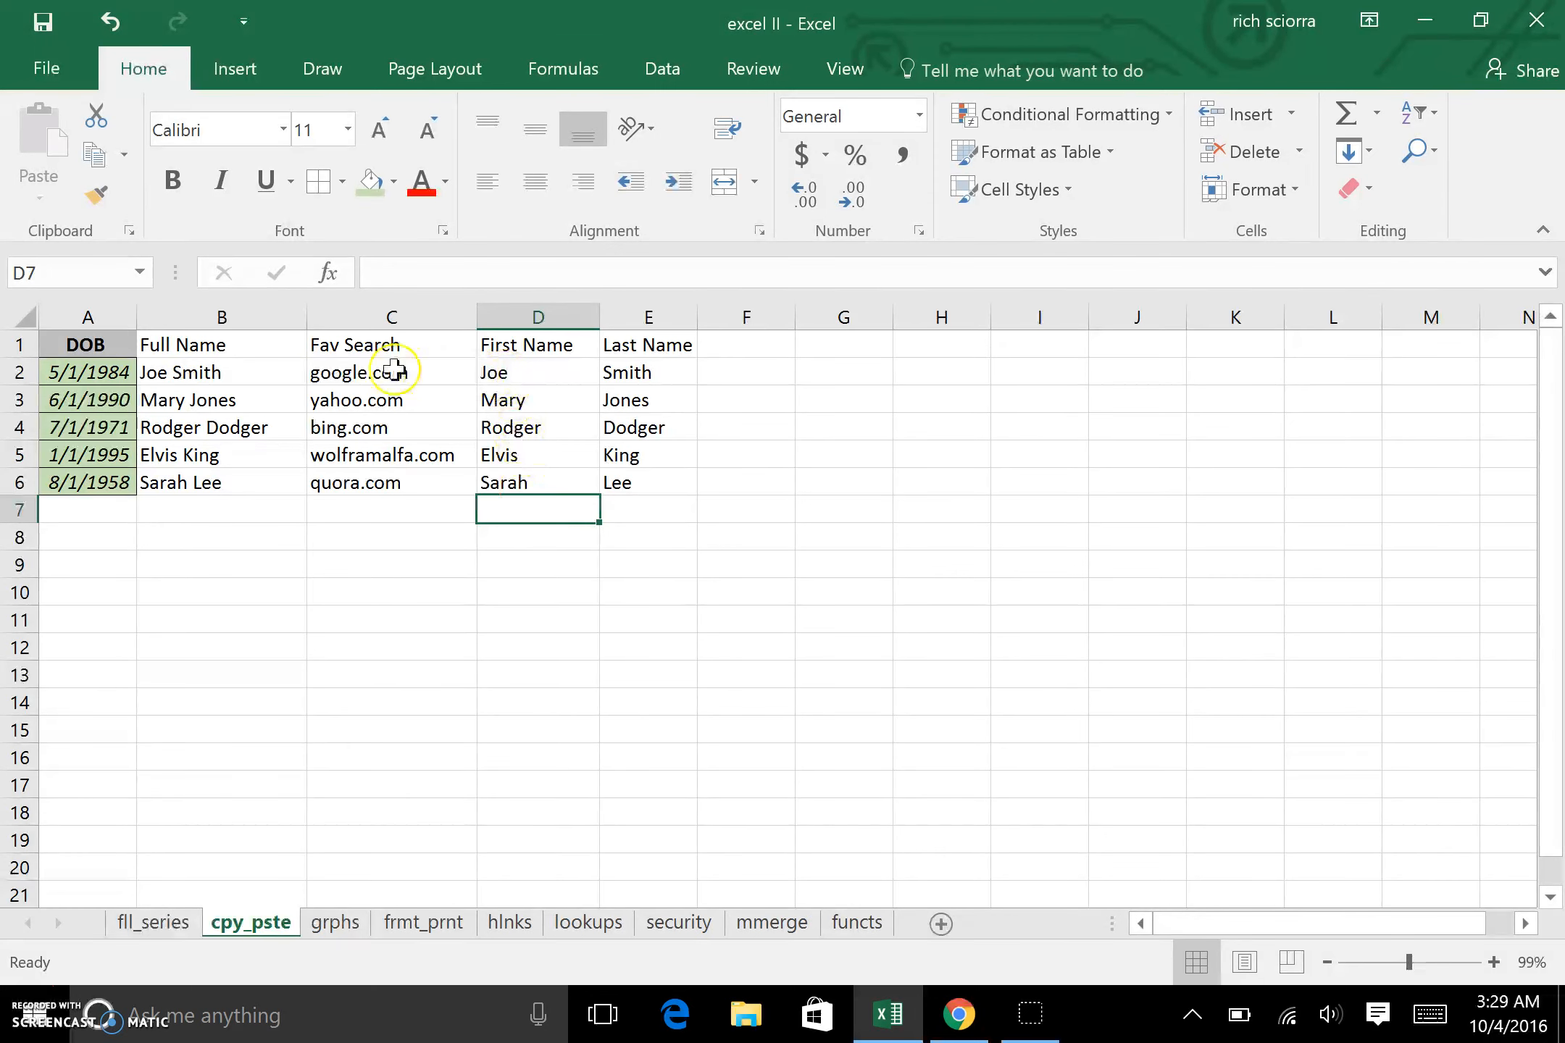
left_click(564, 378)
left_click(634, 376)
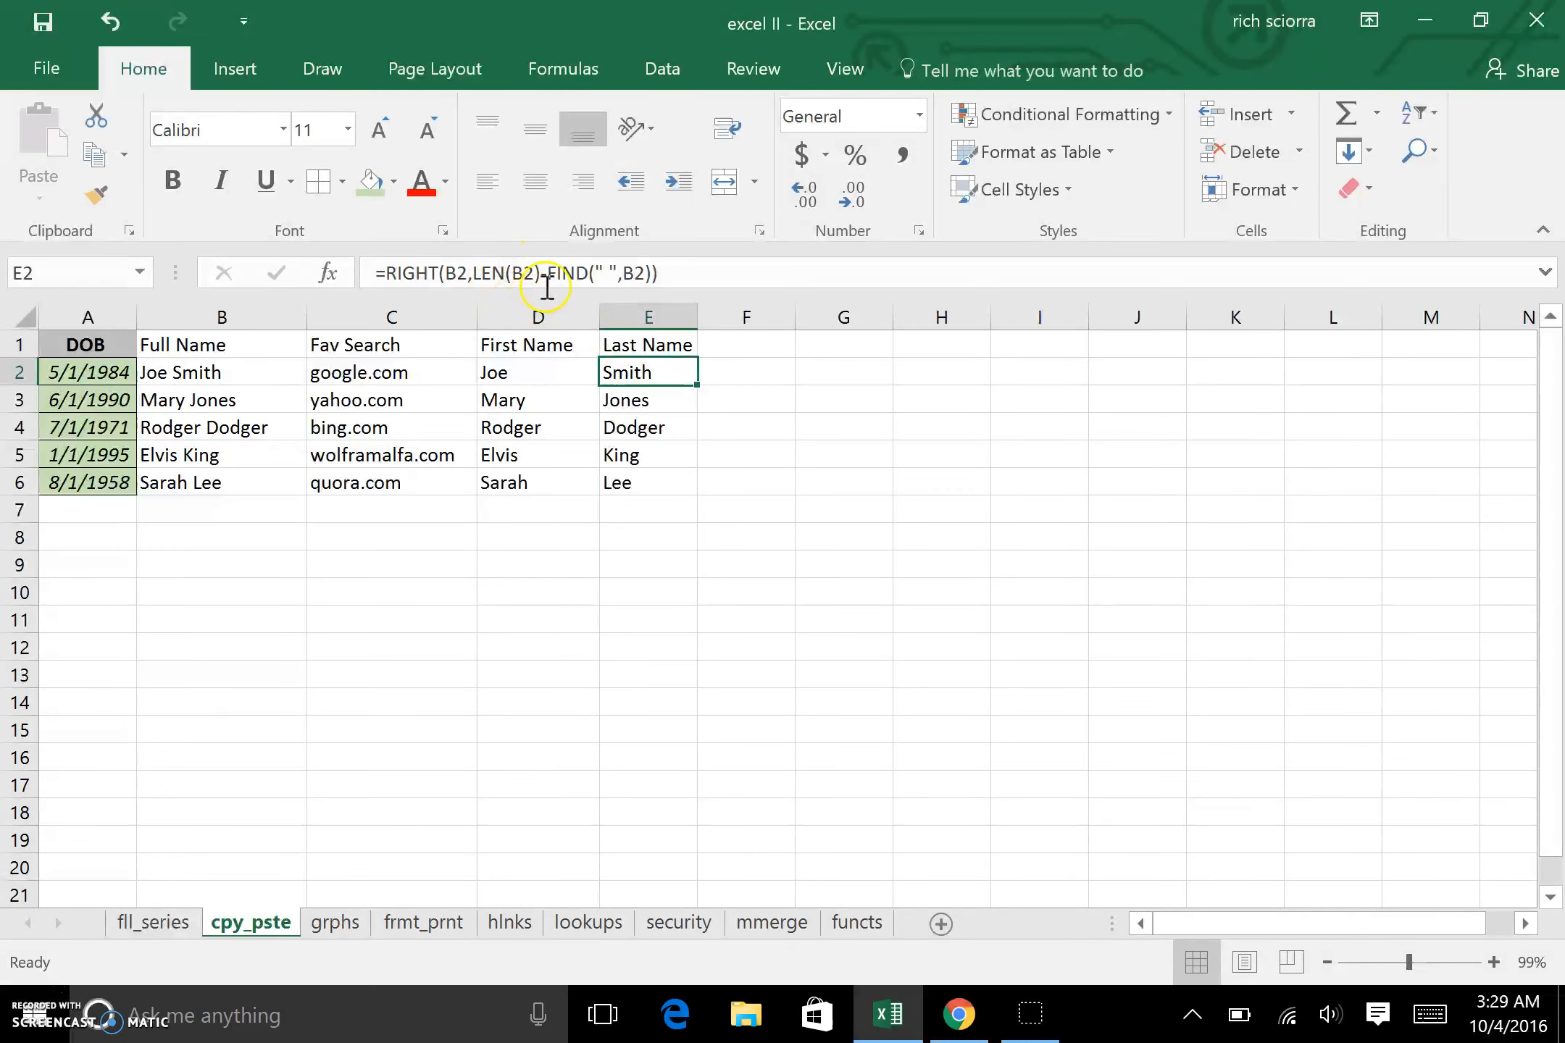
left_click(531, 572)
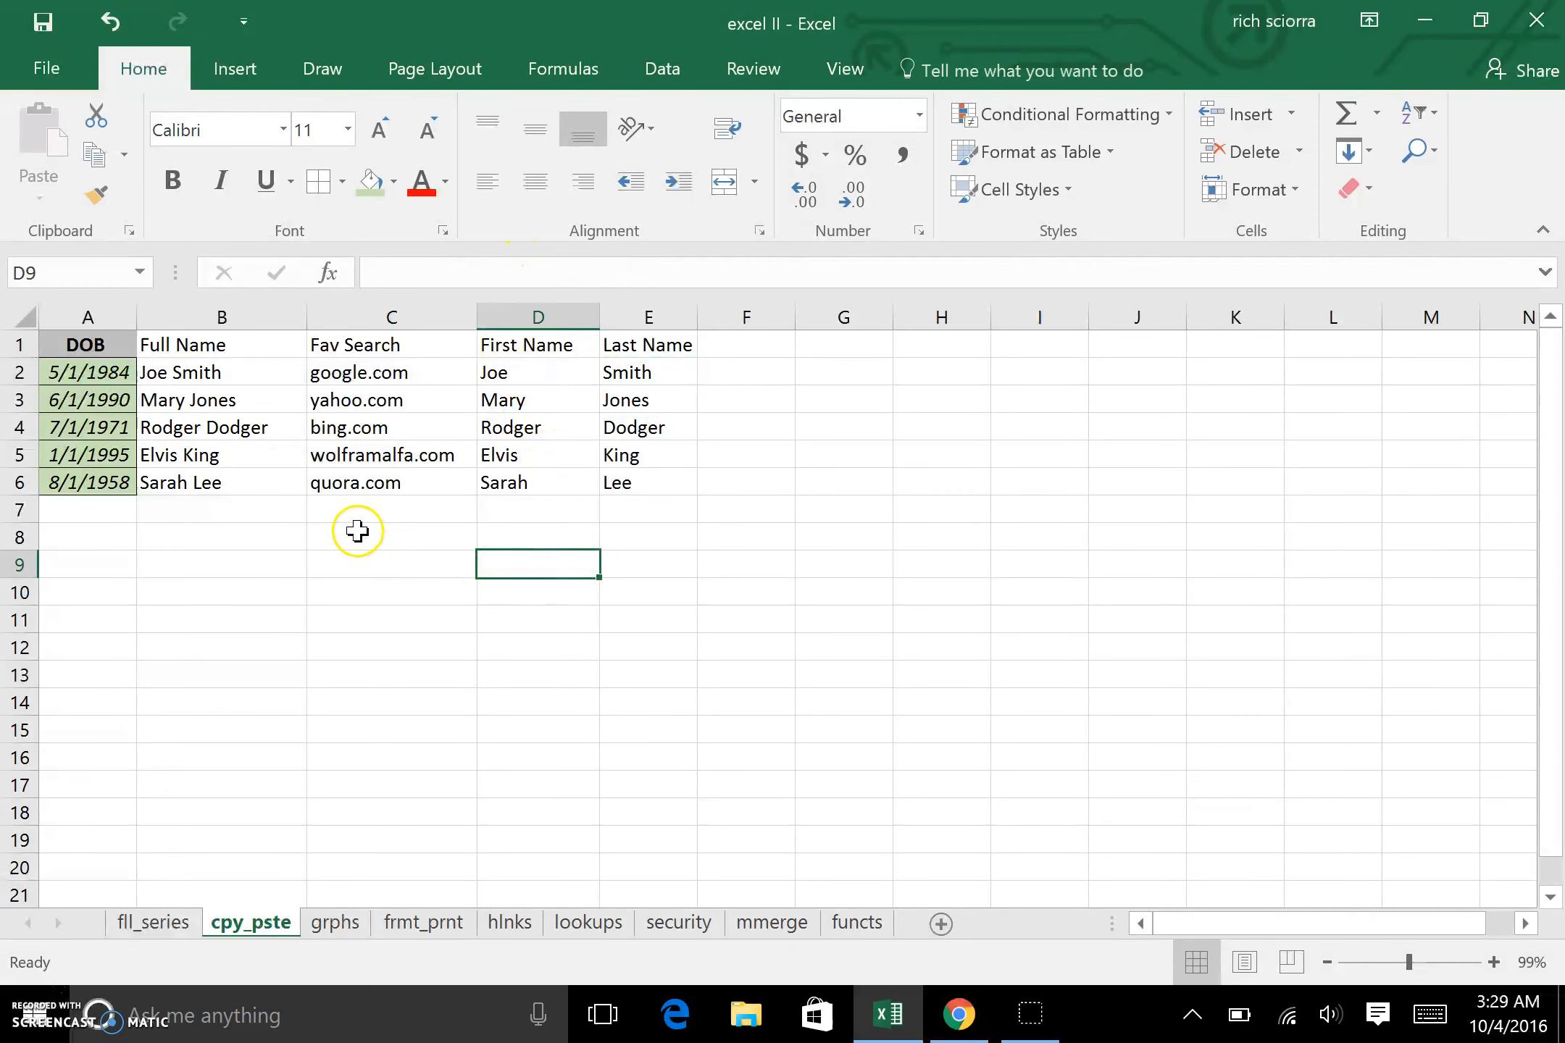
Copy the DOB column A1:A6, paste it with its formatting starting at I5, and check the pasted dates
left_click_drag(110, 349, 94, 475)
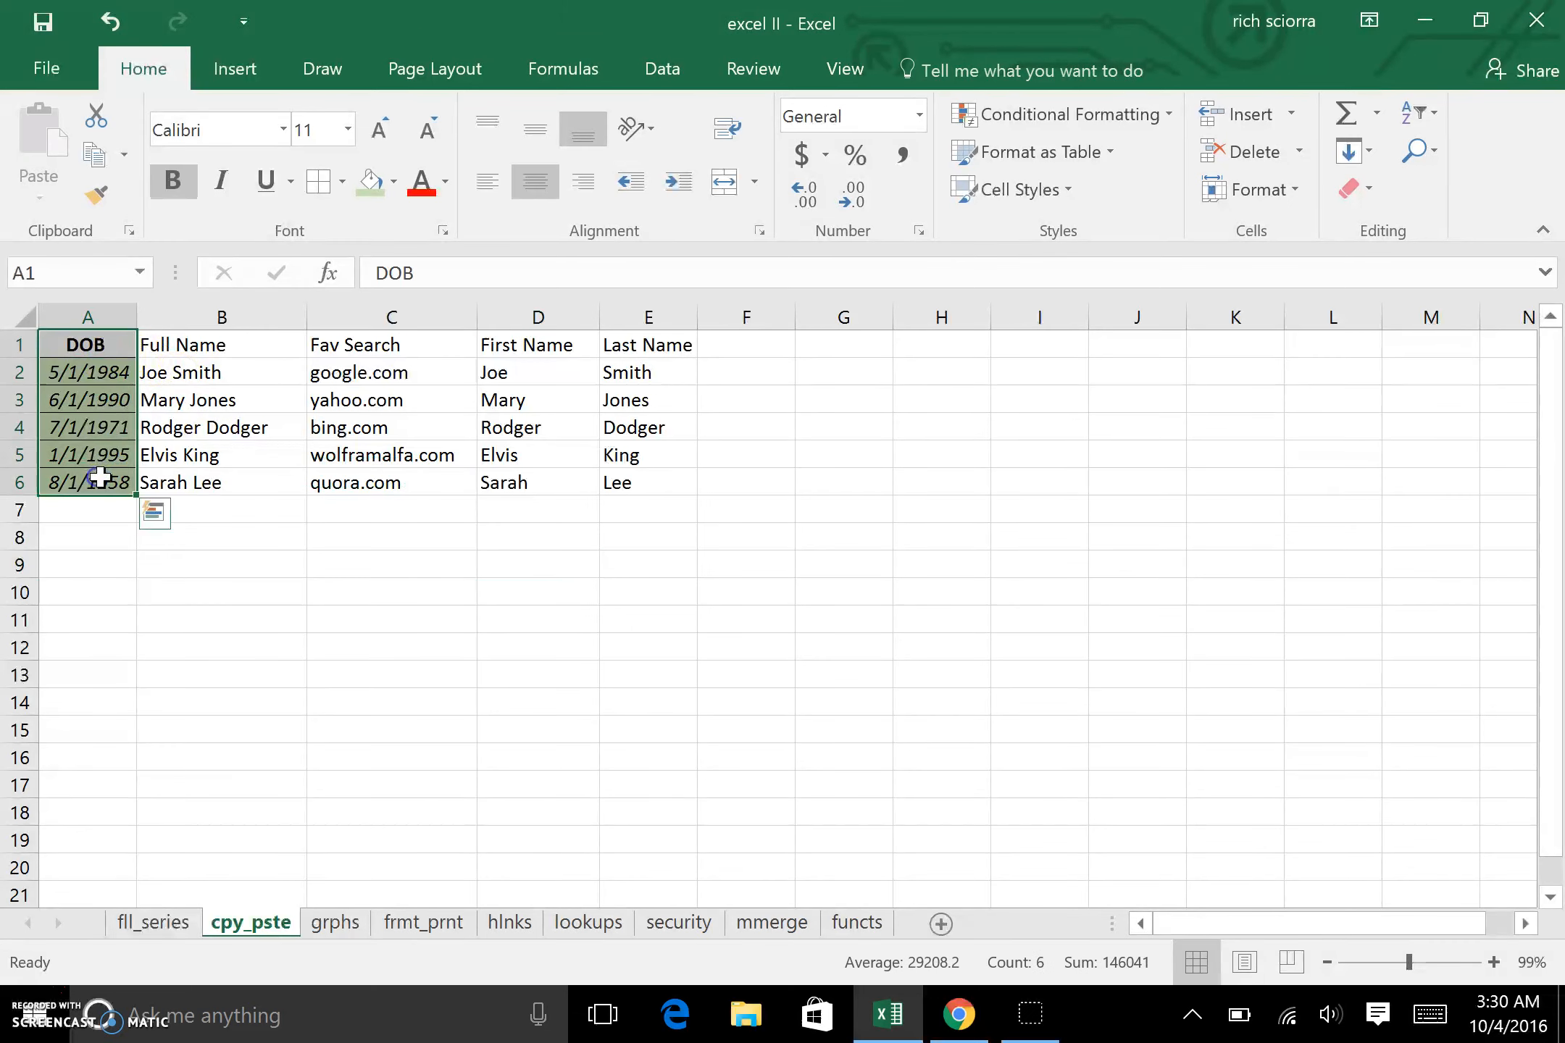
right_click(93, 437)
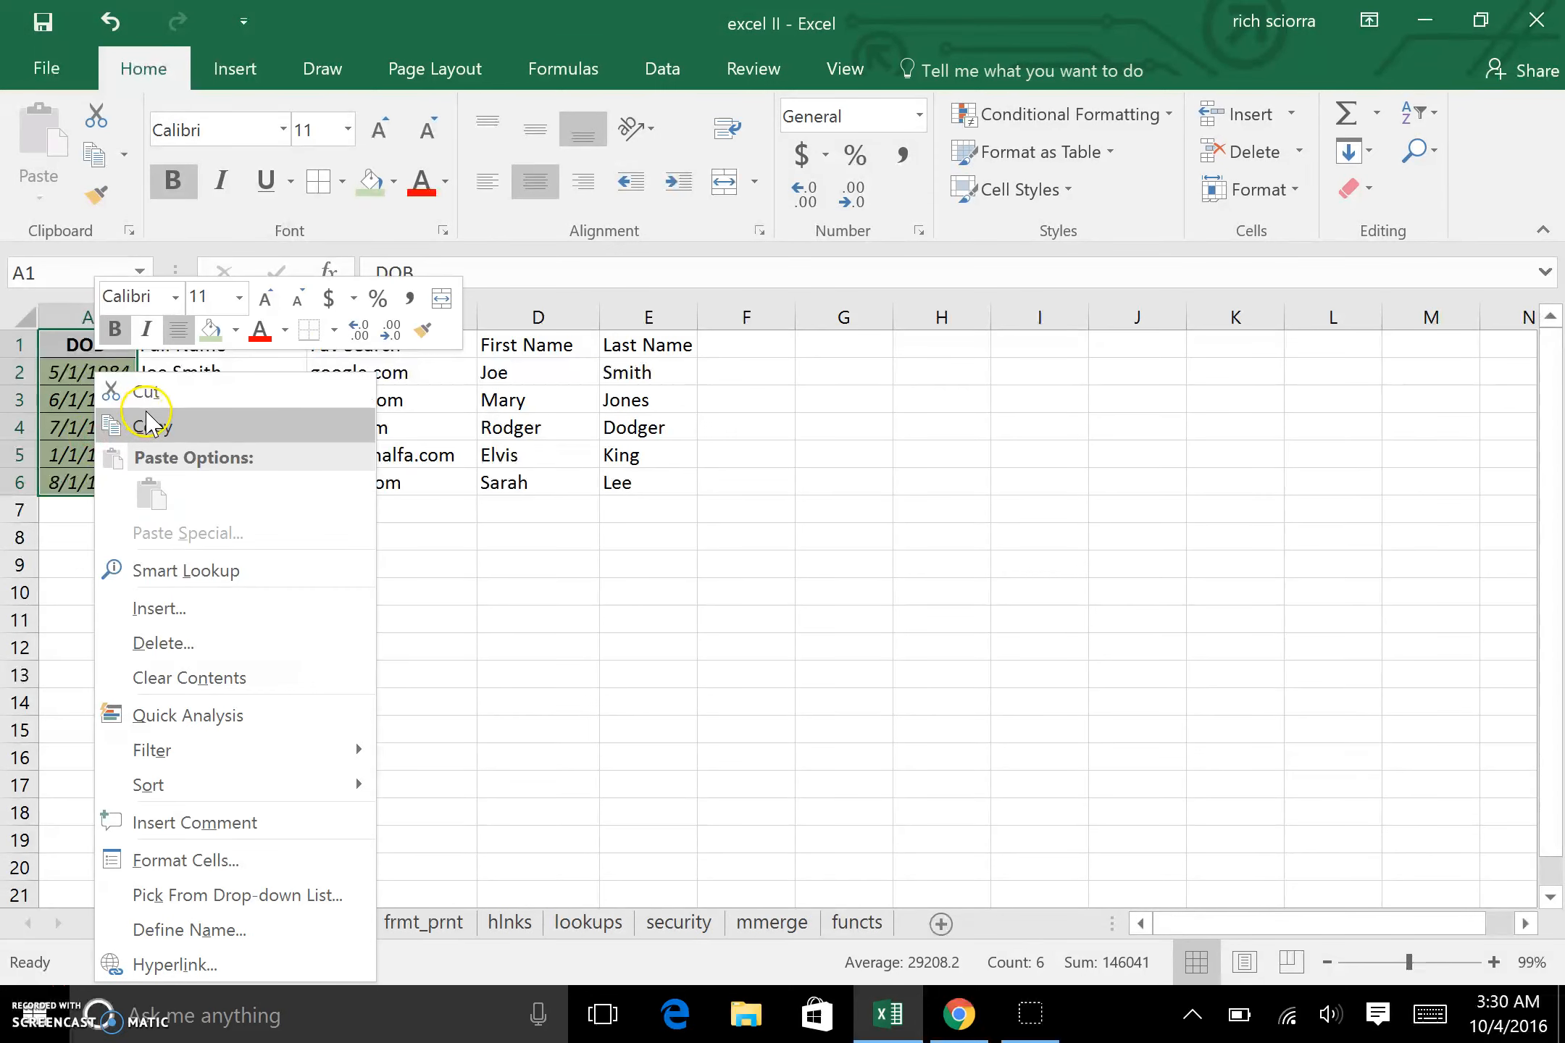
left_click(149, 431)
left_click(1072, 449)
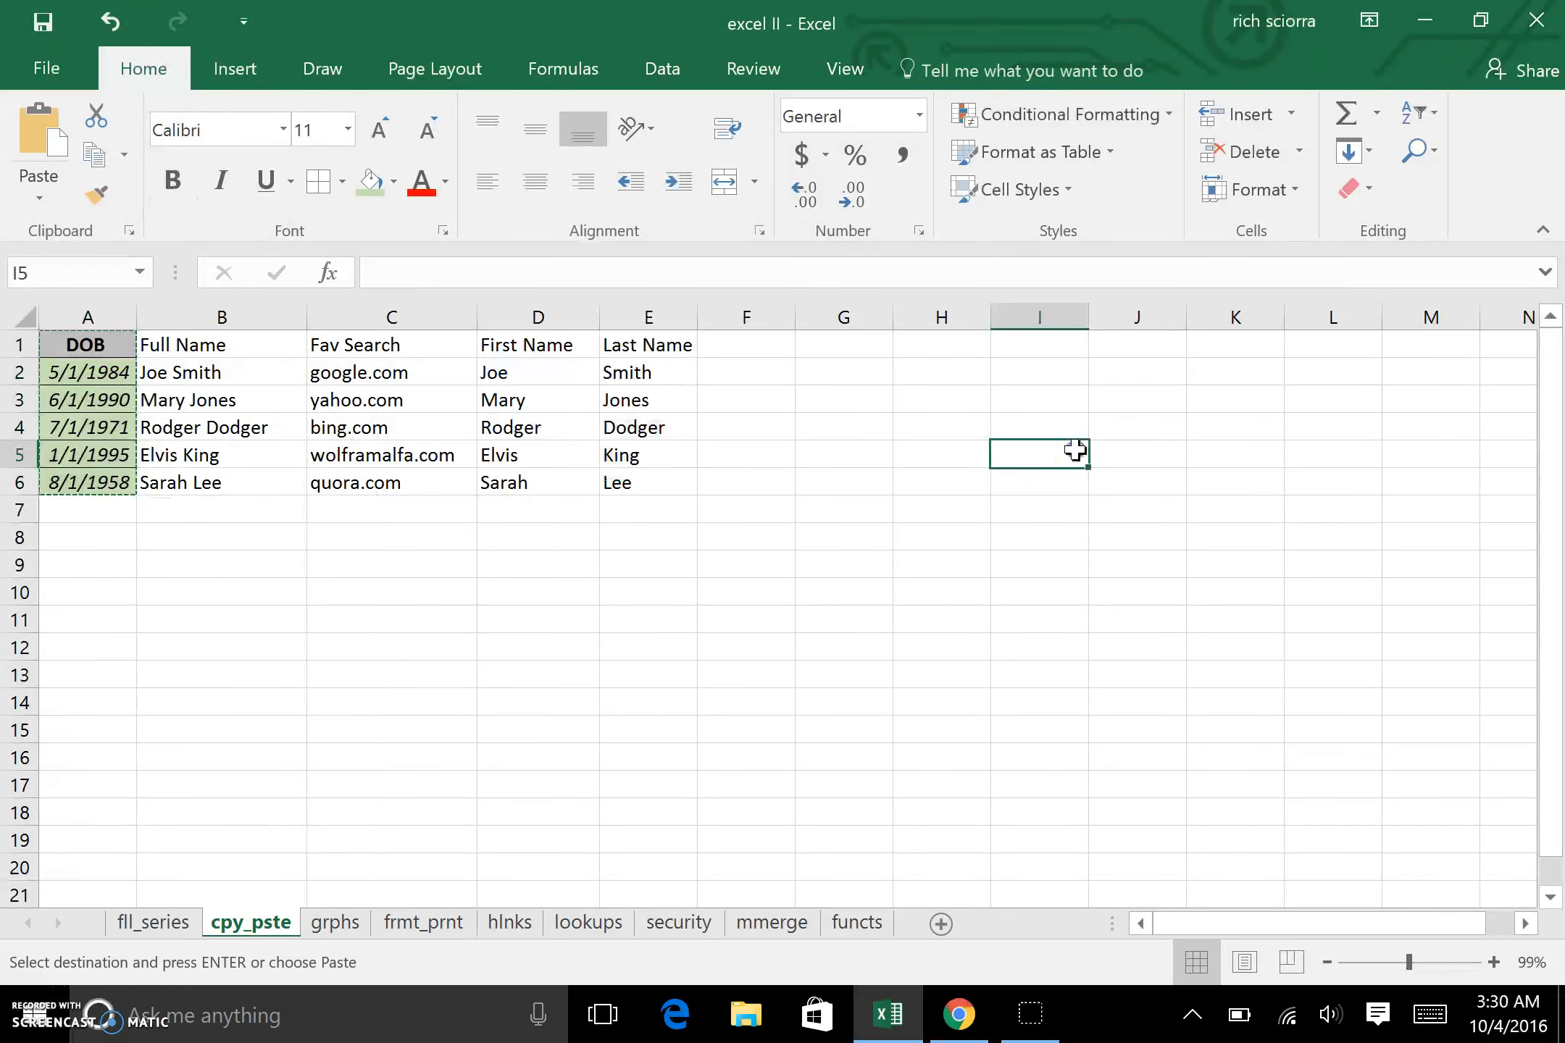
right_click(1072, 449)
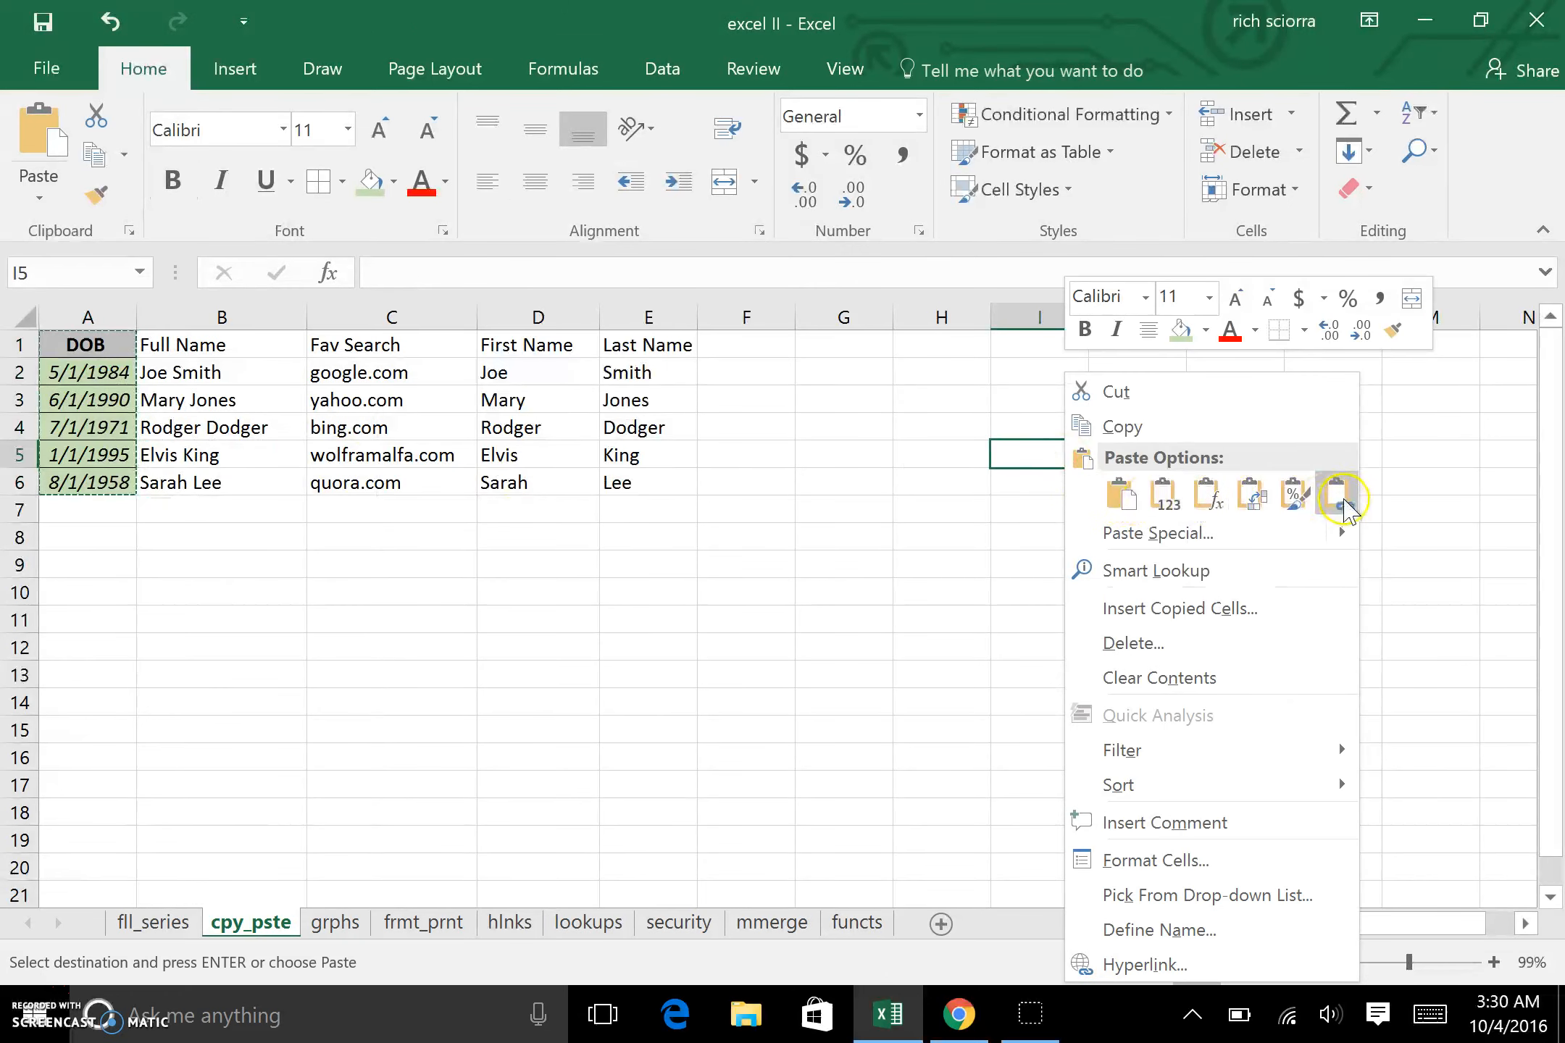
left_click(1120, 500)
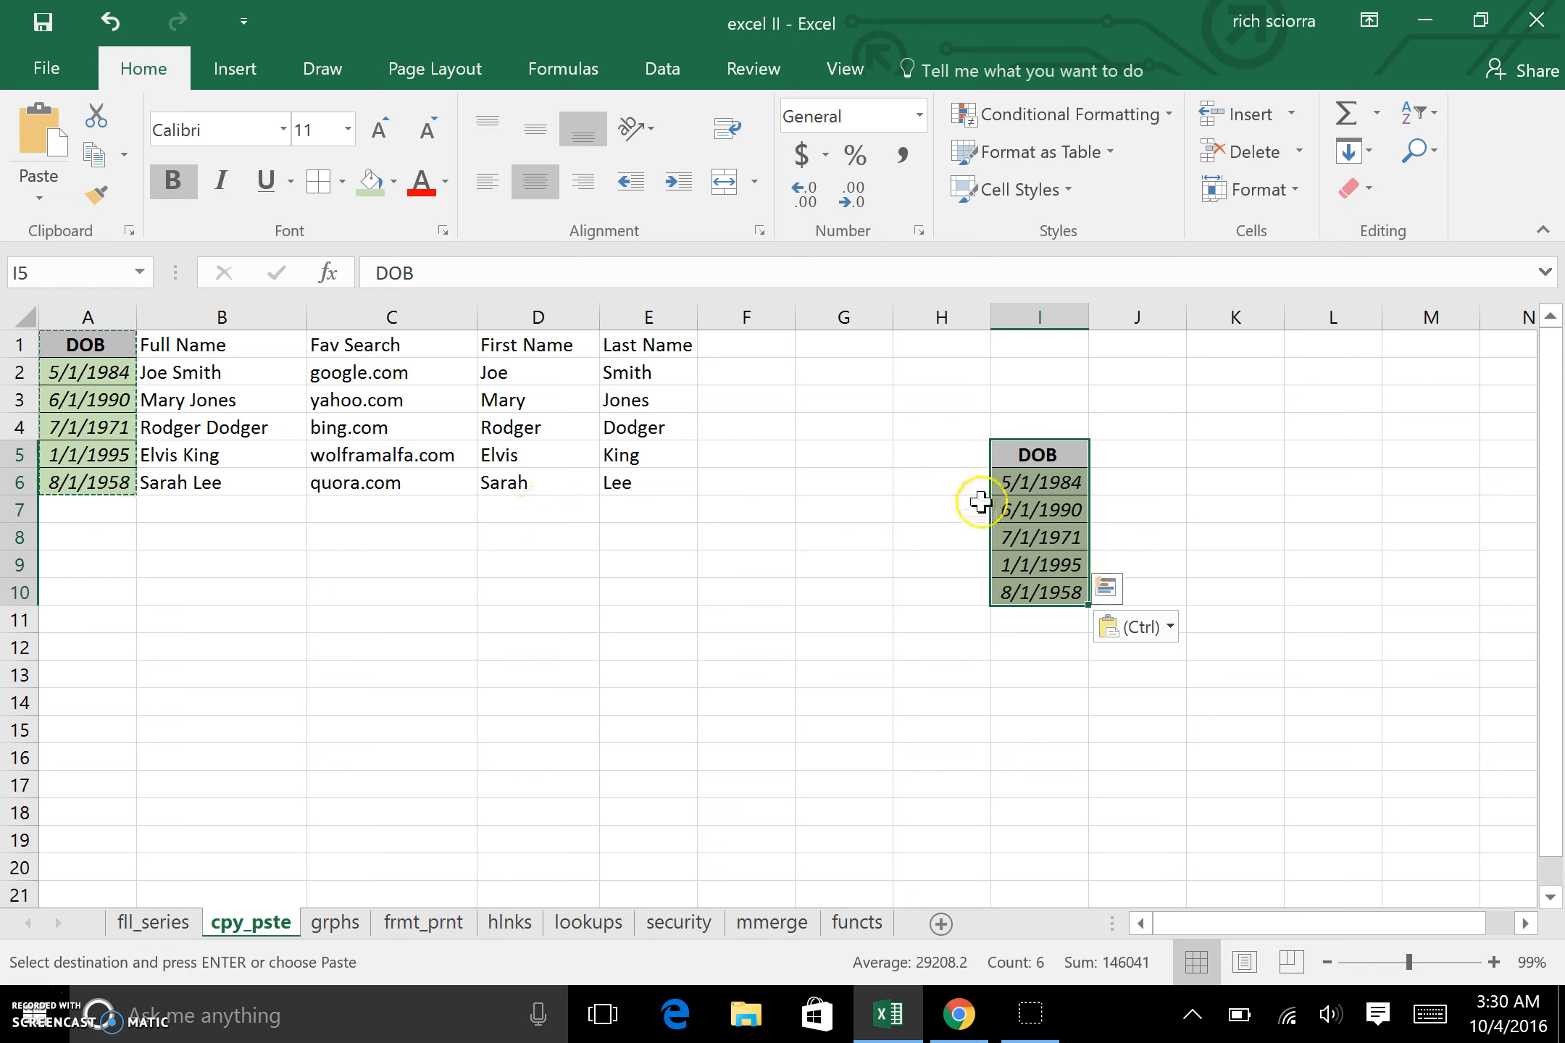
left_click(1043, 484)
left_click(1042, 511)
left_click(1041, 538)
left_click(1036, 565)
left_click(1021, 592)
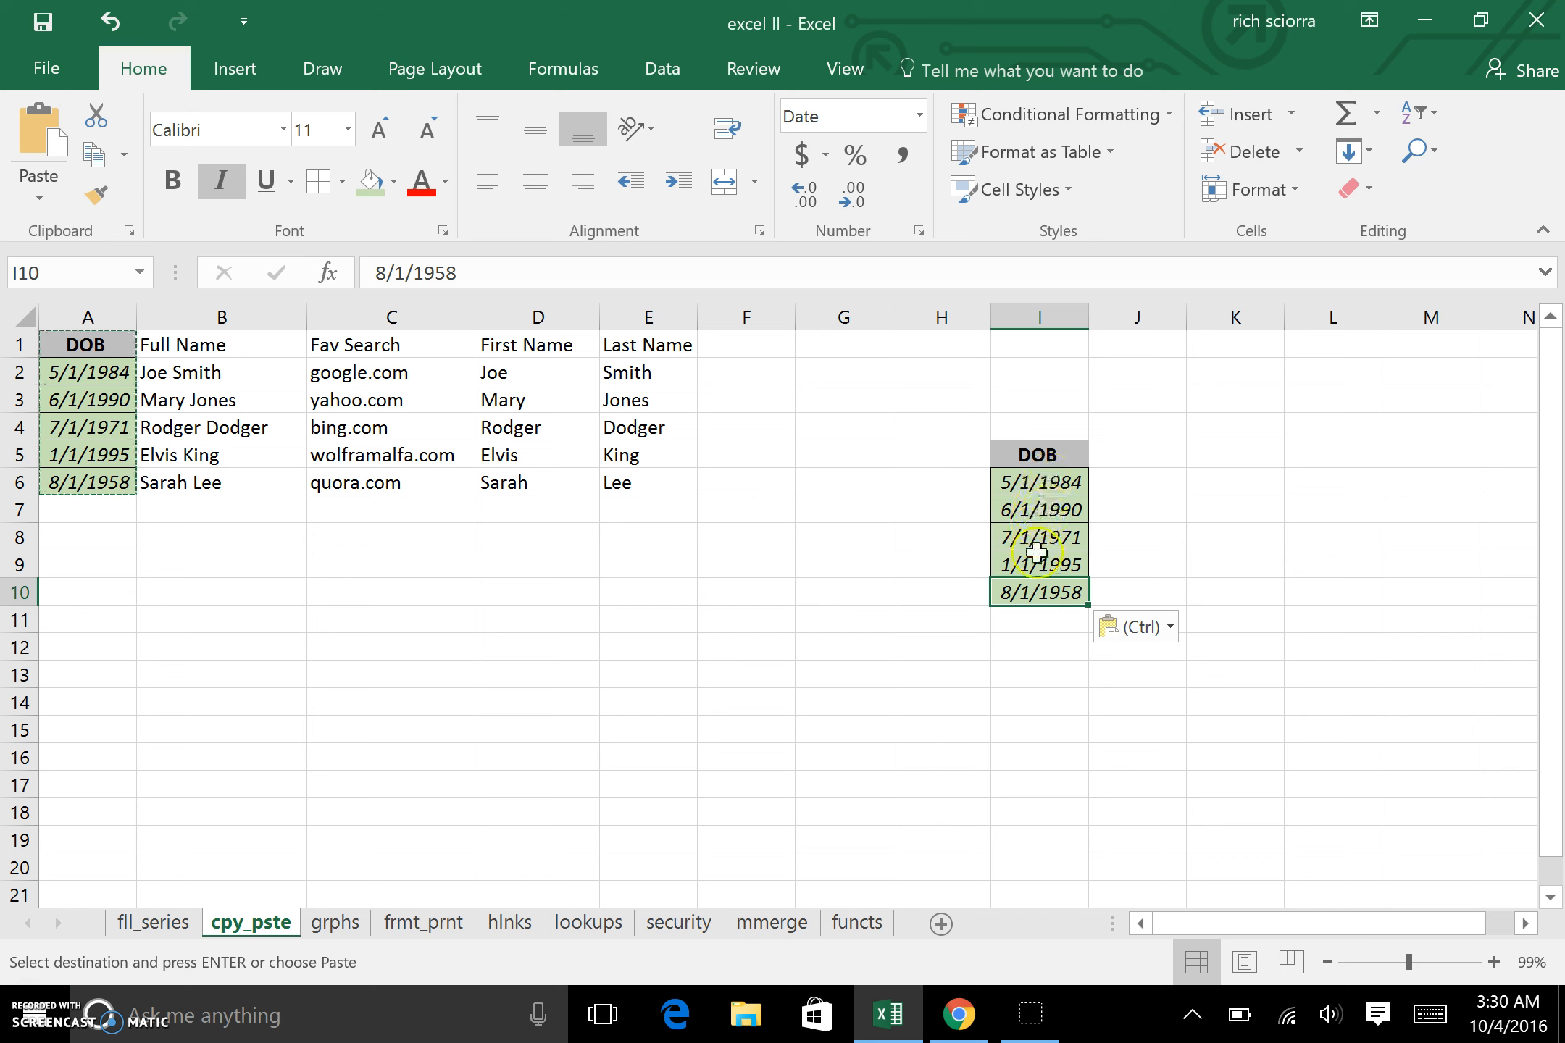
Copy the First Name column D1:D6 and paste it with the default paste option beside the pasted DOB column at J5
left_click_drag(511, 348, 519, 493)
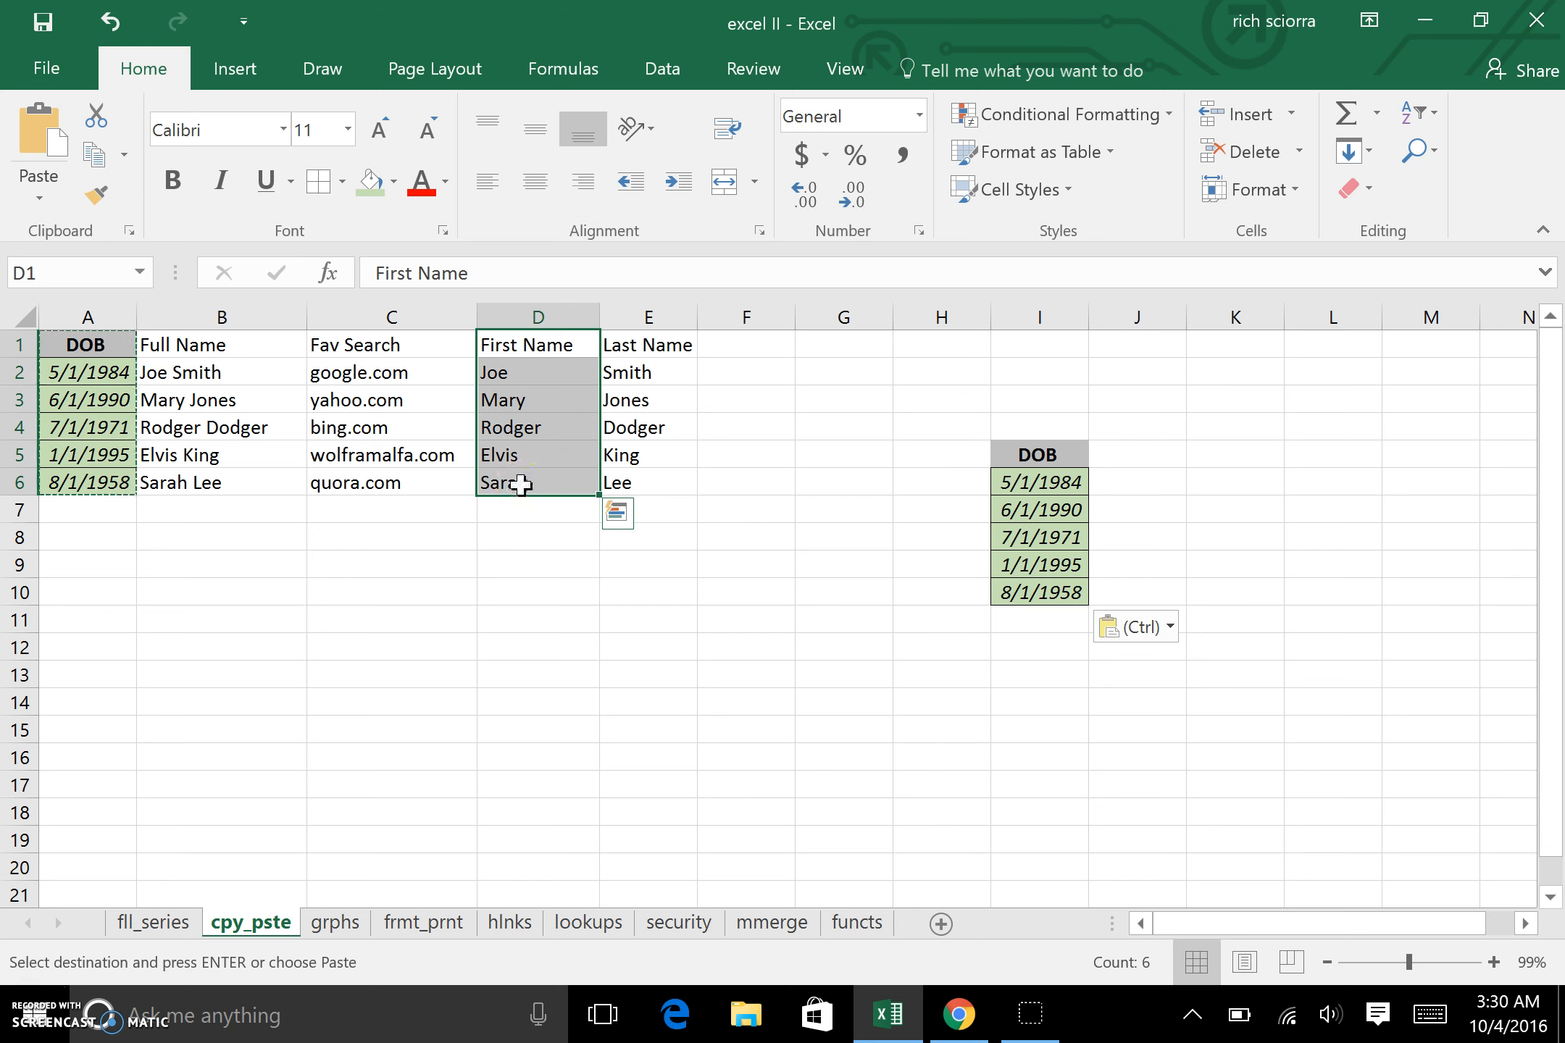
right_click(521, 484)
left_click(572, 426)
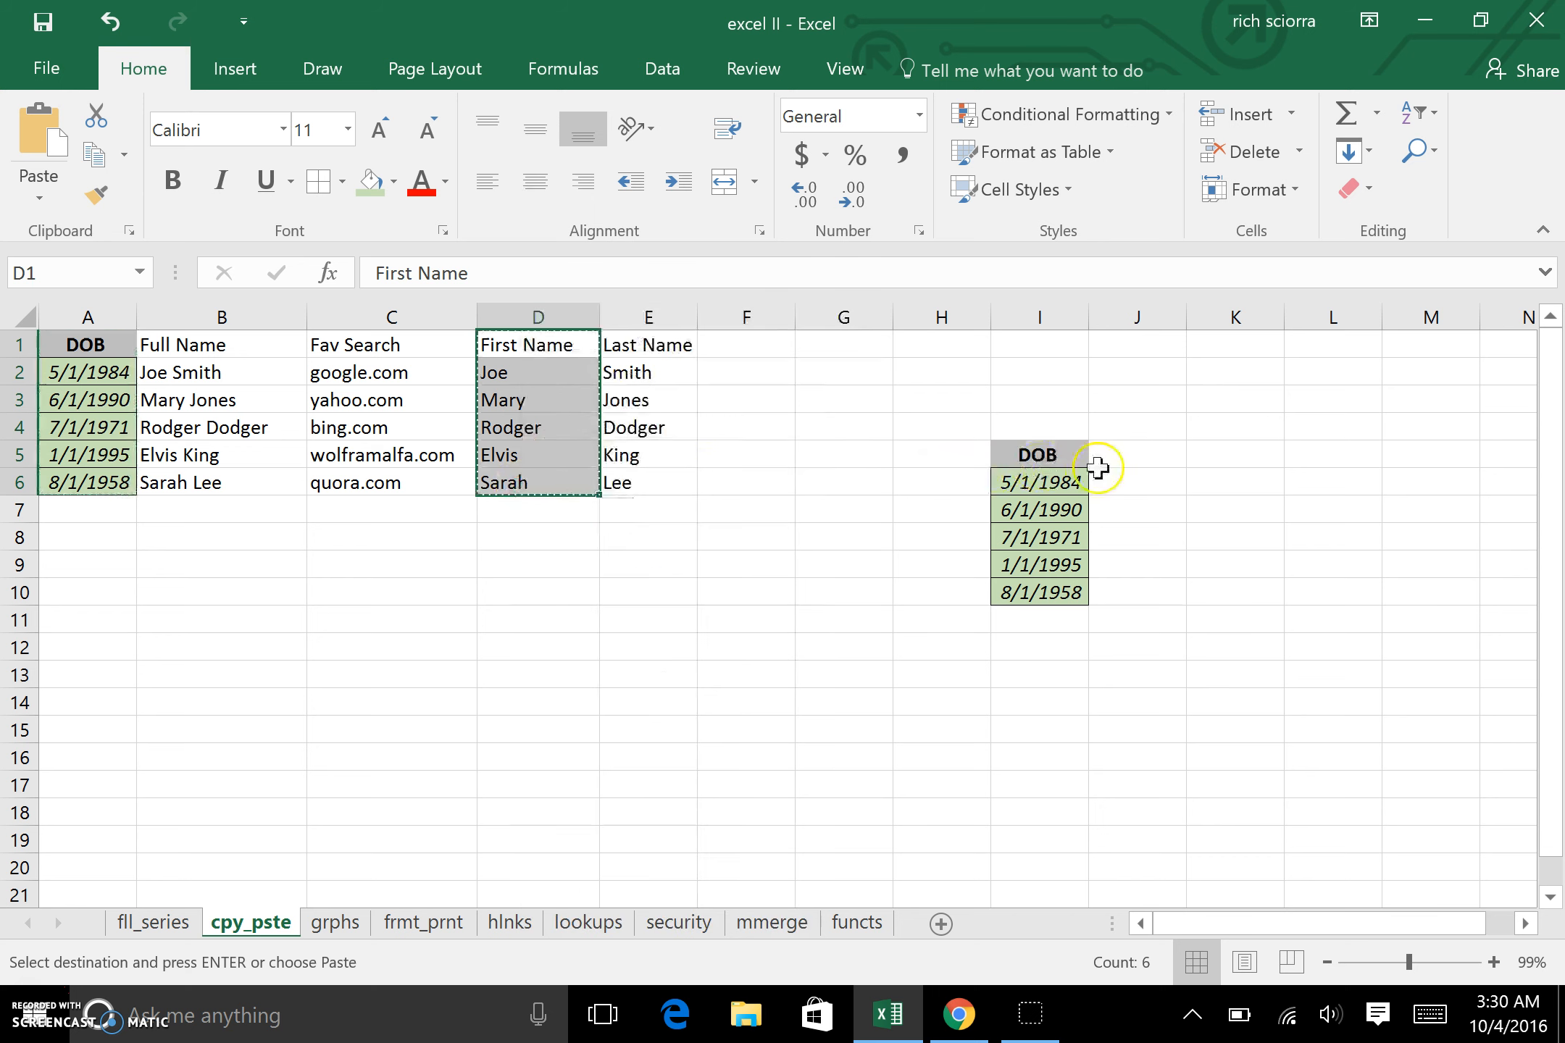
left_click(1127, 458)
right_click(1126, 458)
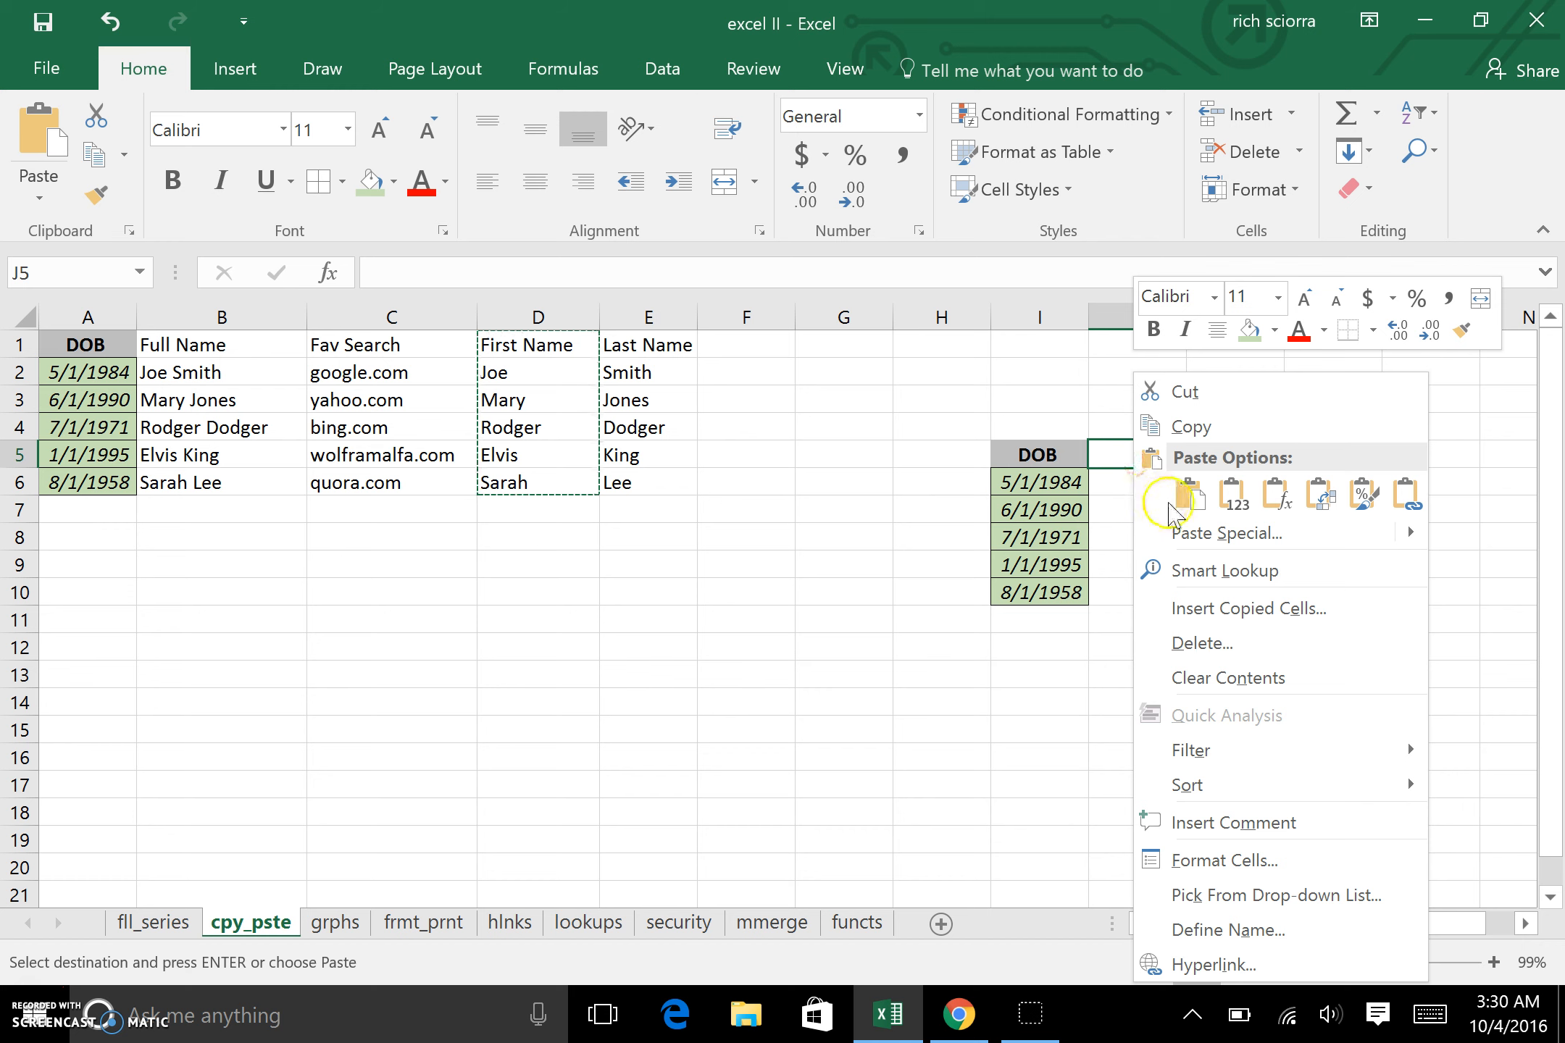
left_click(1177, 499)
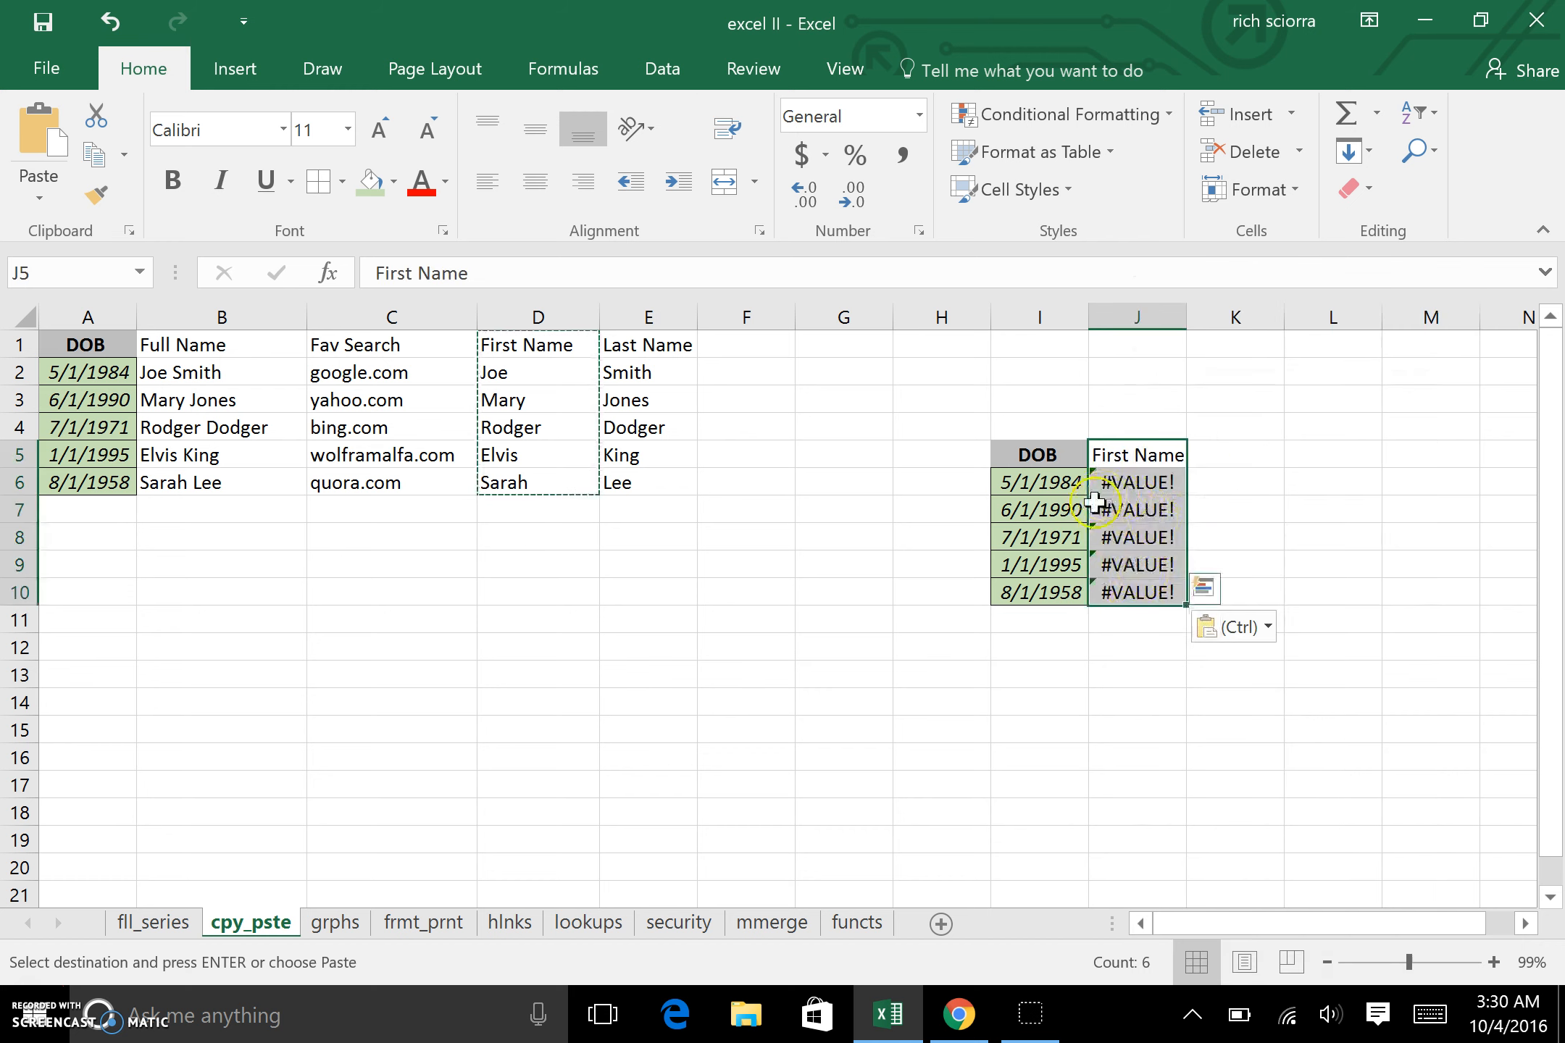
Compare the pasted formula in J6 with the original in D2 and inspect its referenced cell H6
left_click(1112, 482)
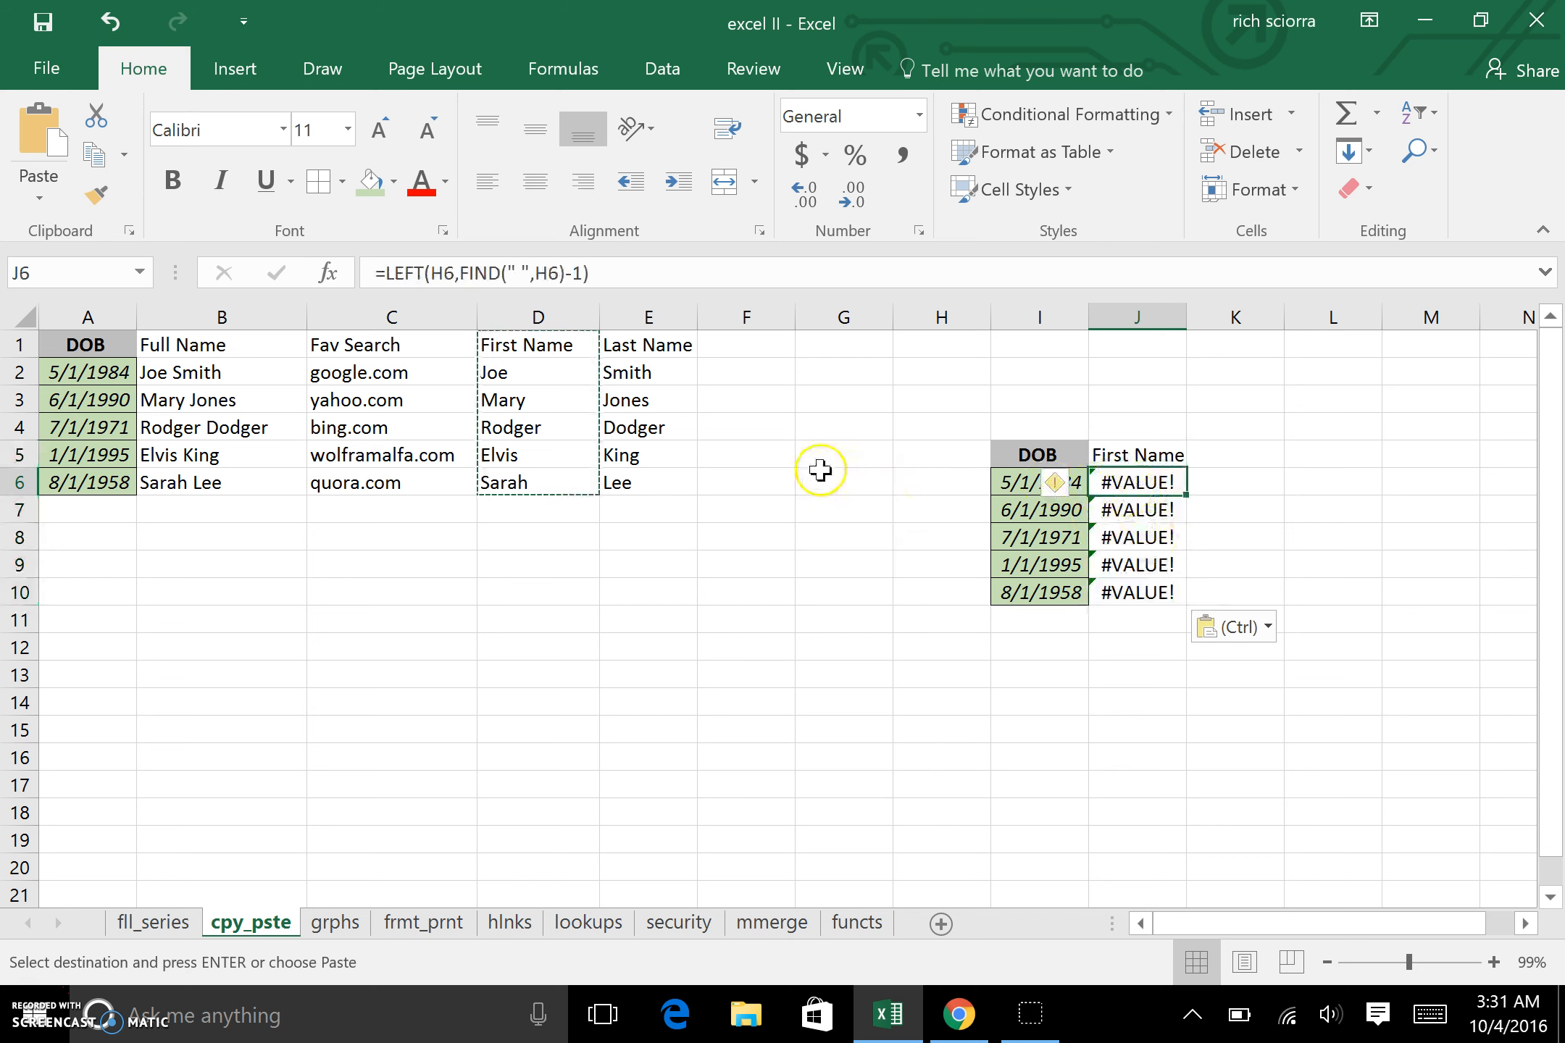
left_click(525, 366)
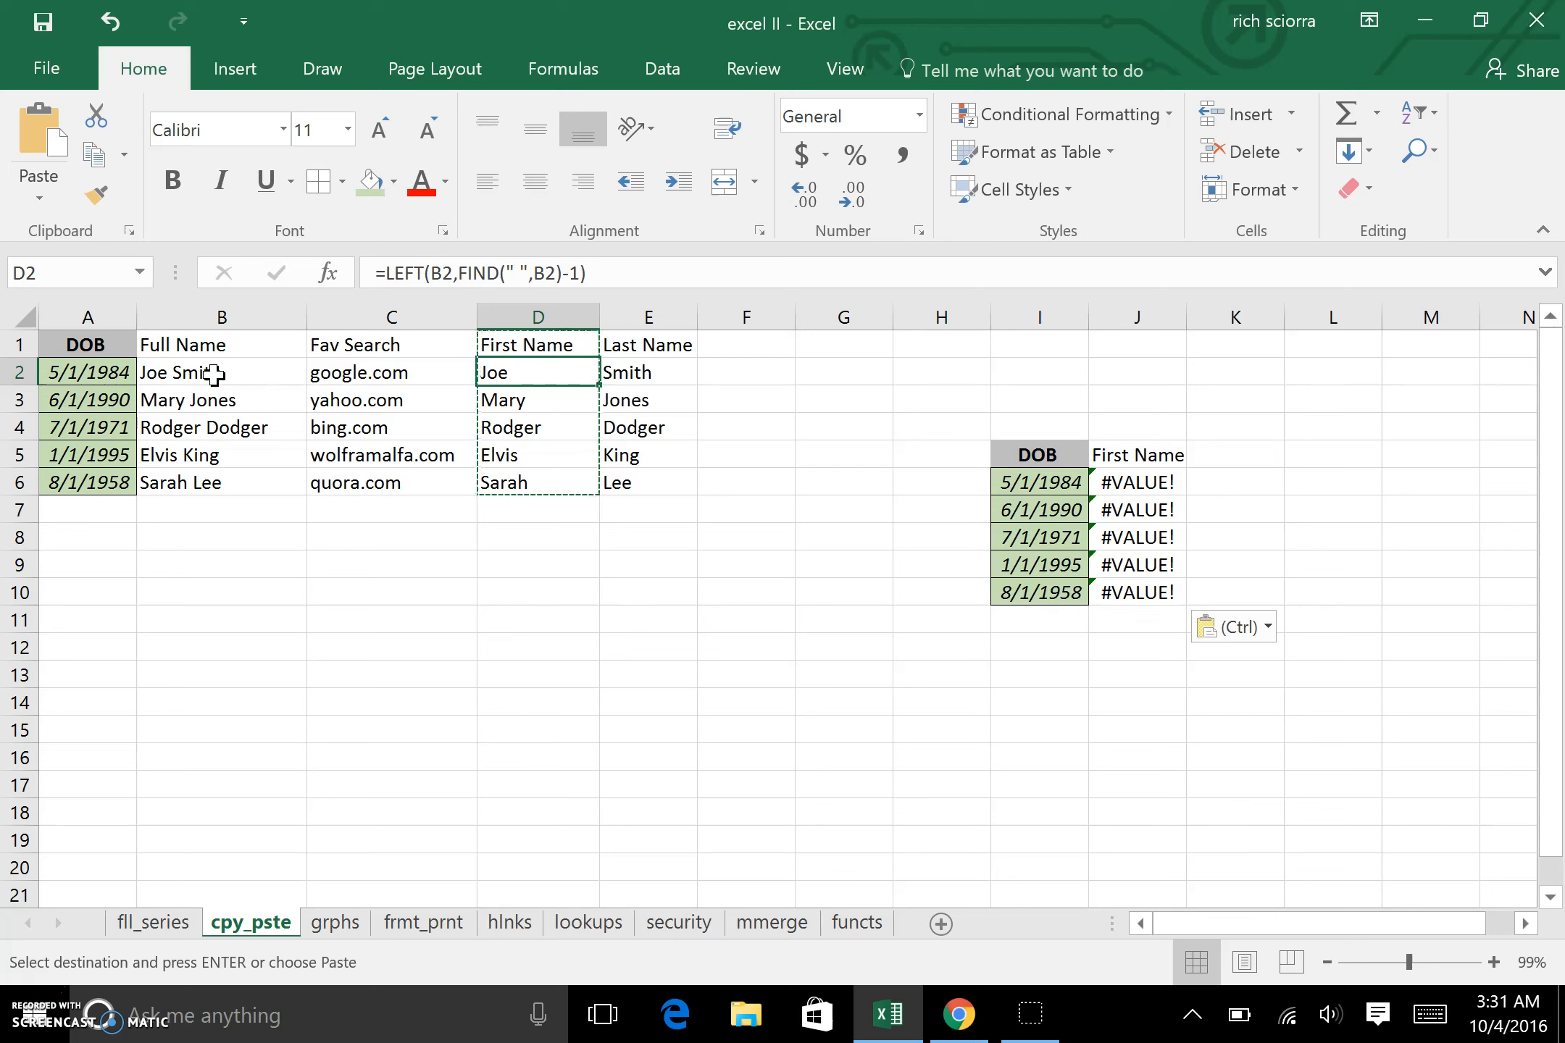
left_click(1162, 481)
left_click(1123, 481)
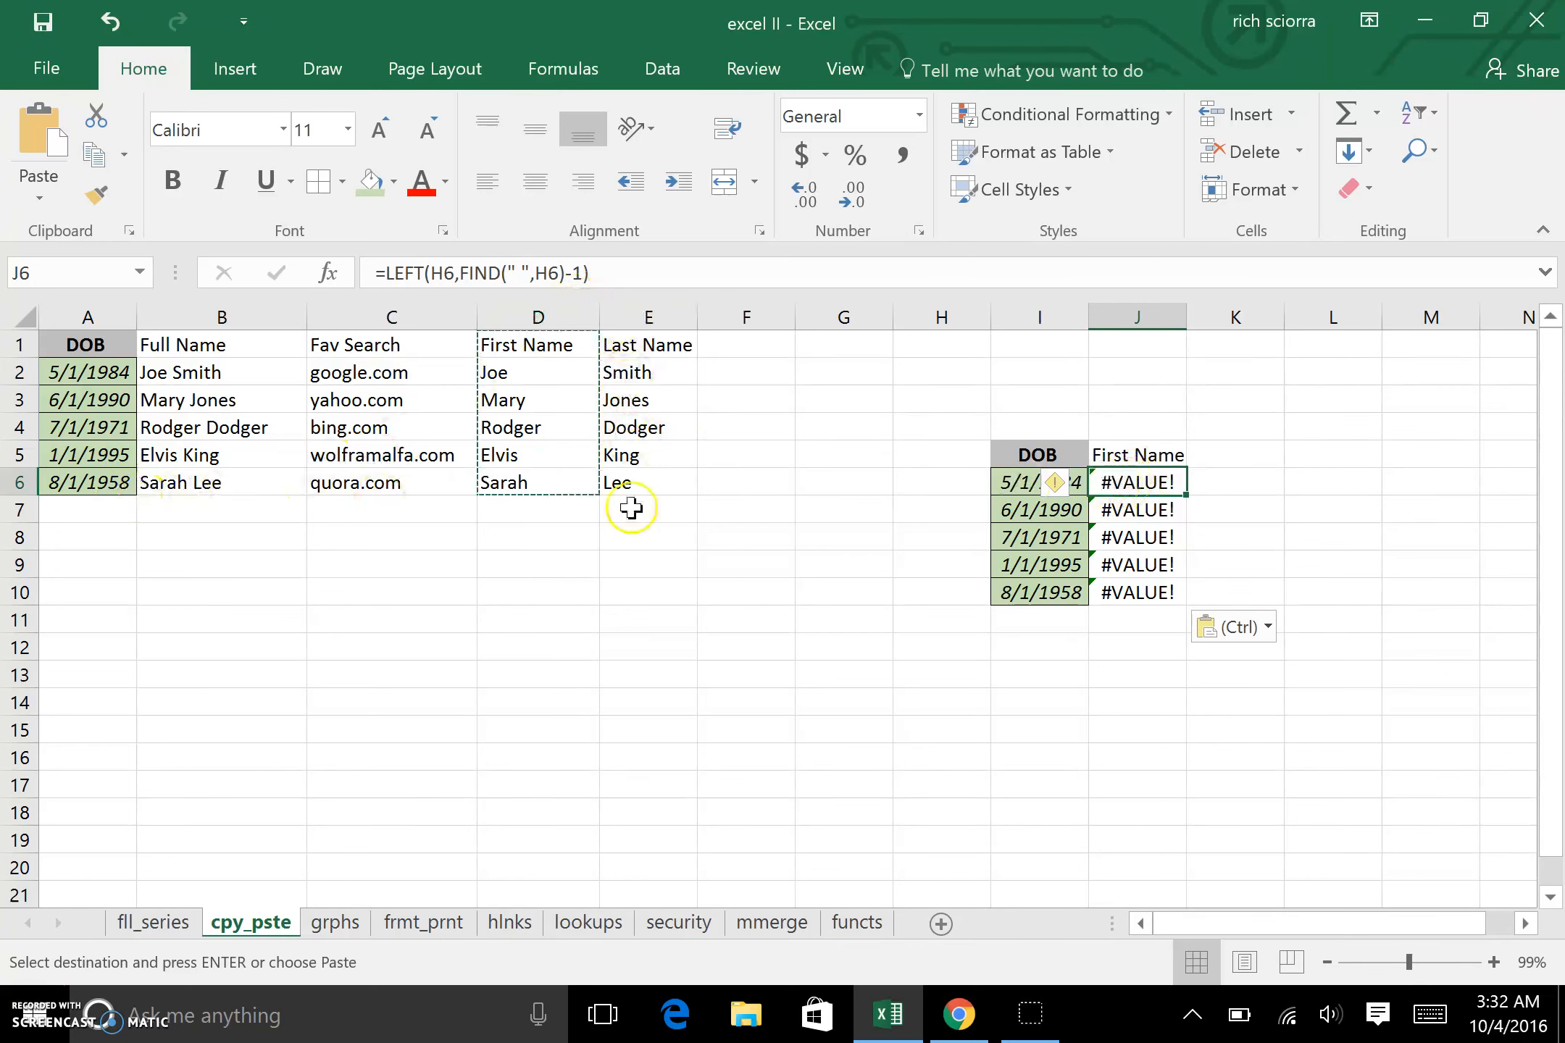
left_click(939, 480)
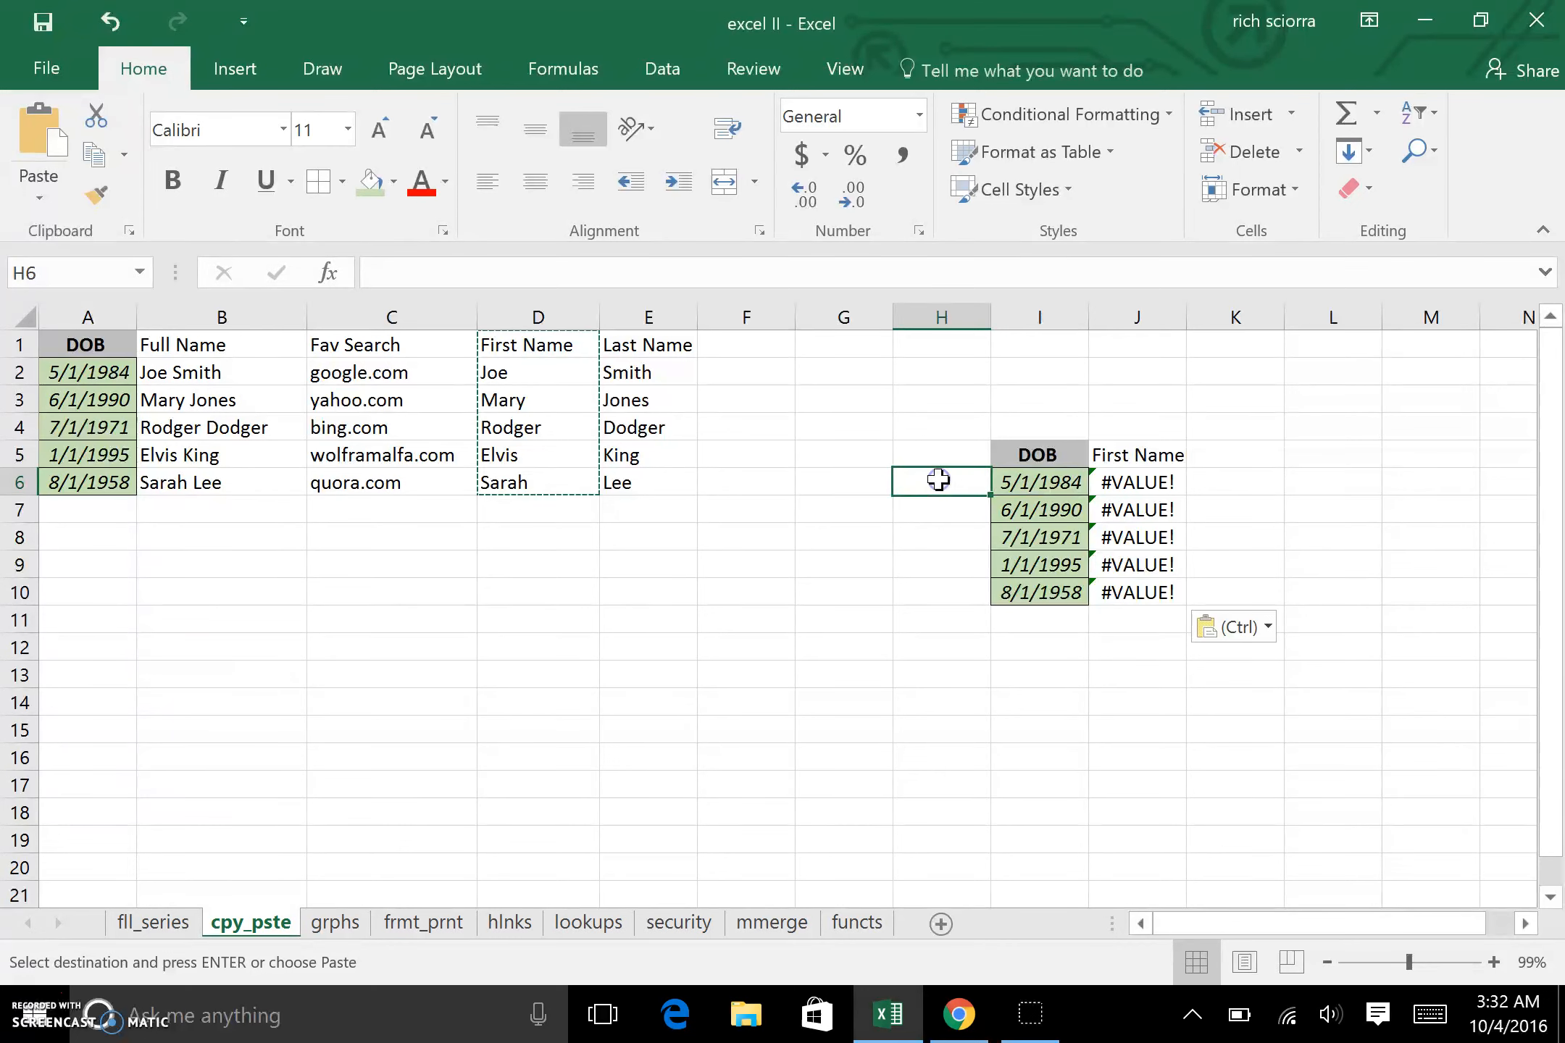
left_click(945, 480)
left_click(1120, 482)
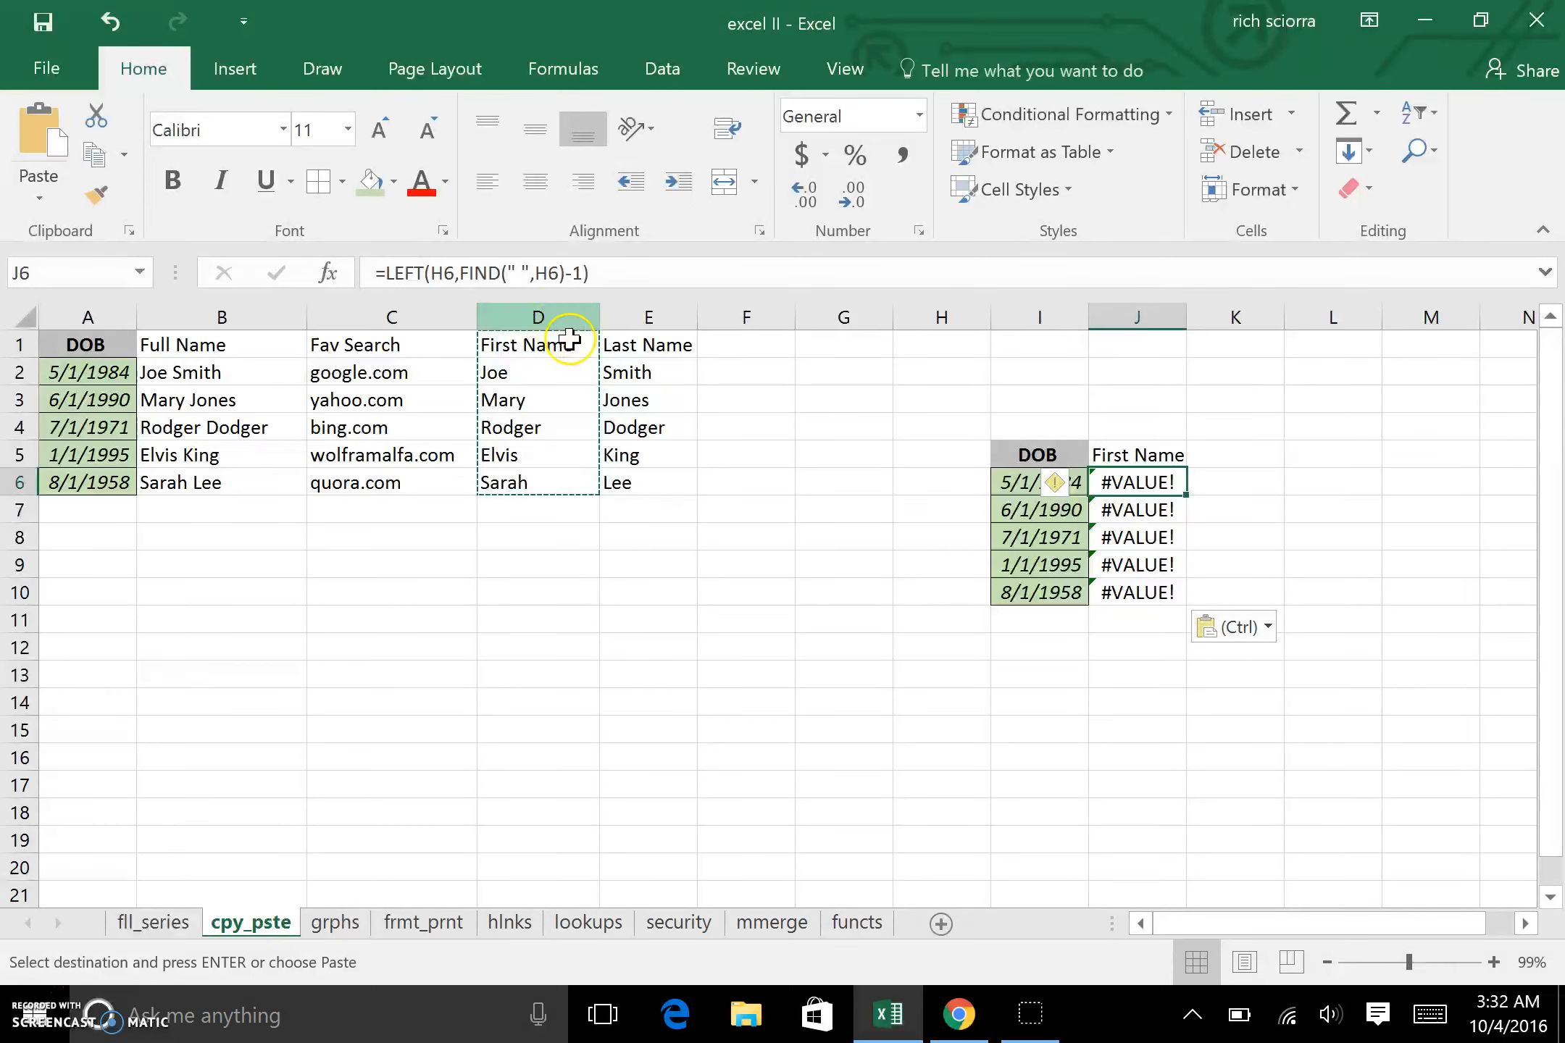
Copy the First Name column D1:D6 again and paste it as values only starting at J5
left_click_drag(544, 351, 540, 480)
right_click(541, 481)
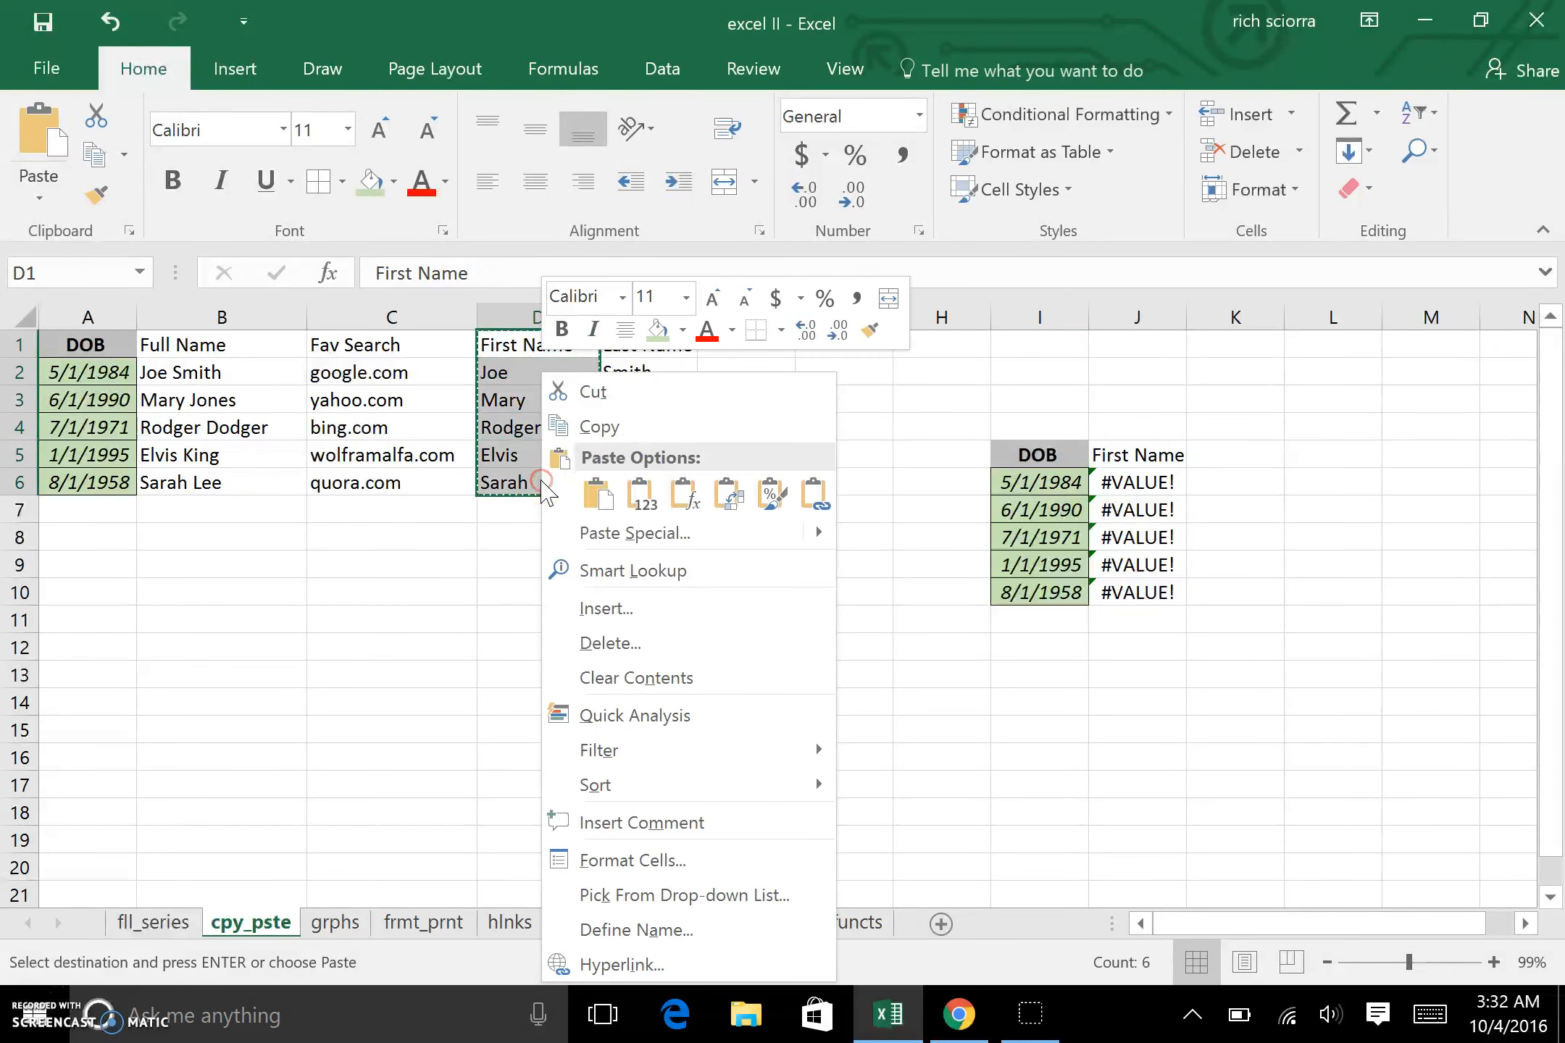
left_click(599, 426)
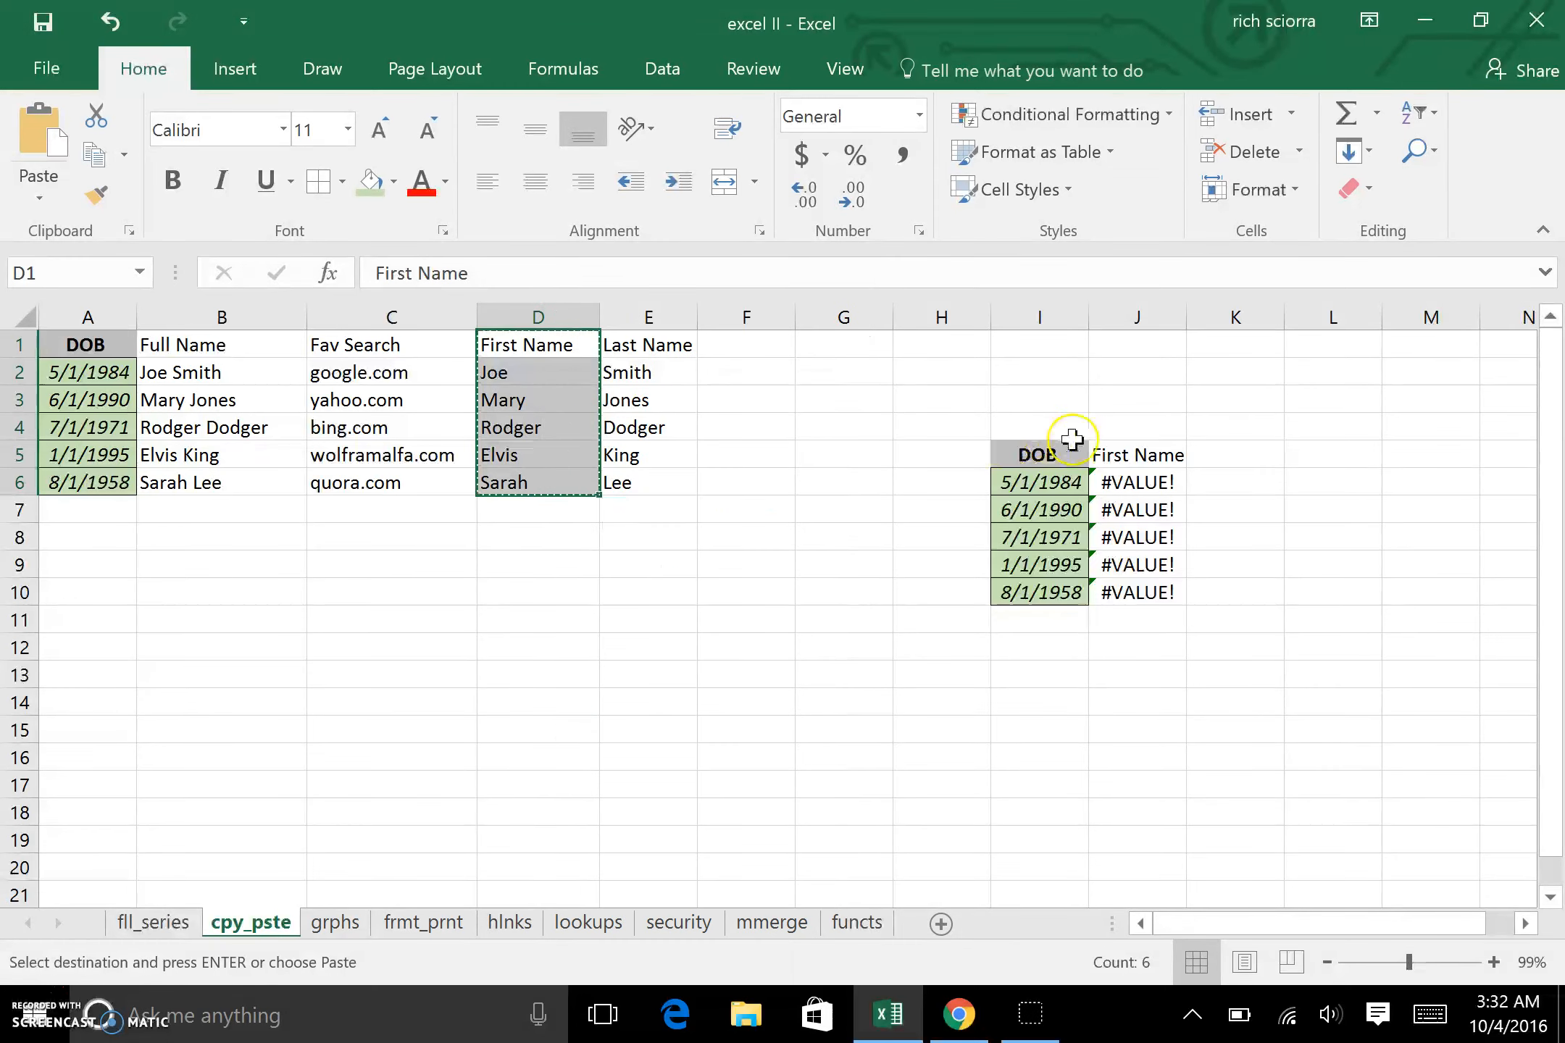
left_click(1110, 455)
right_click(1110, 455)
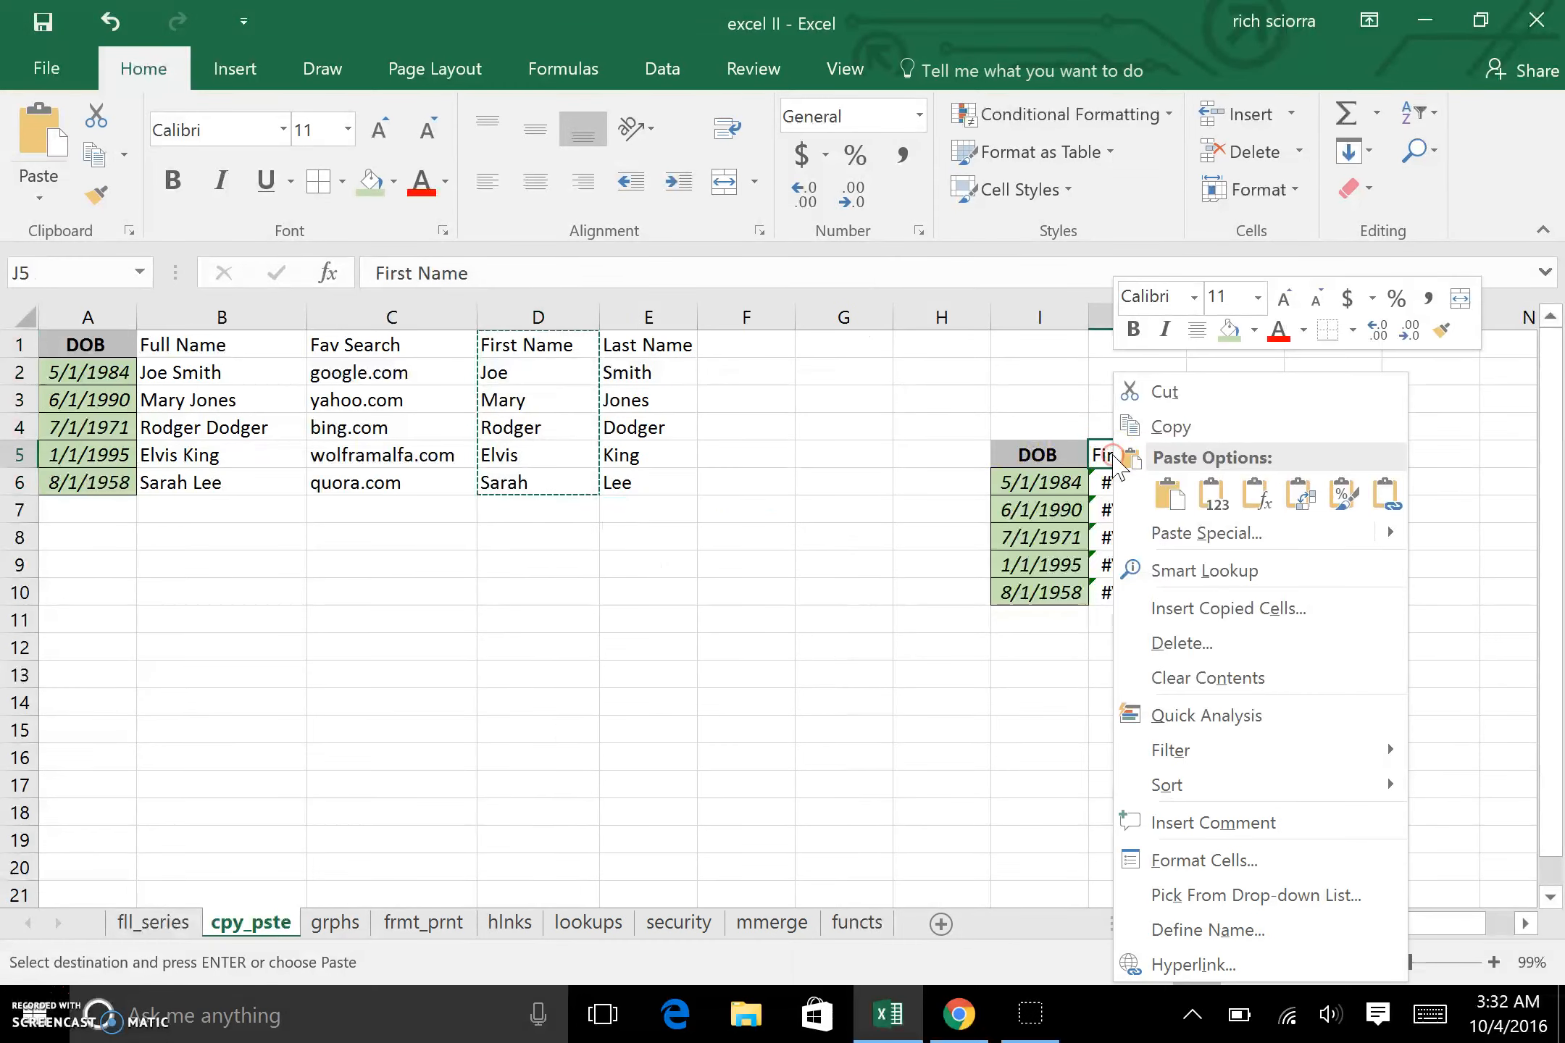
left_click(1208, 499)
left_click(929, 520)
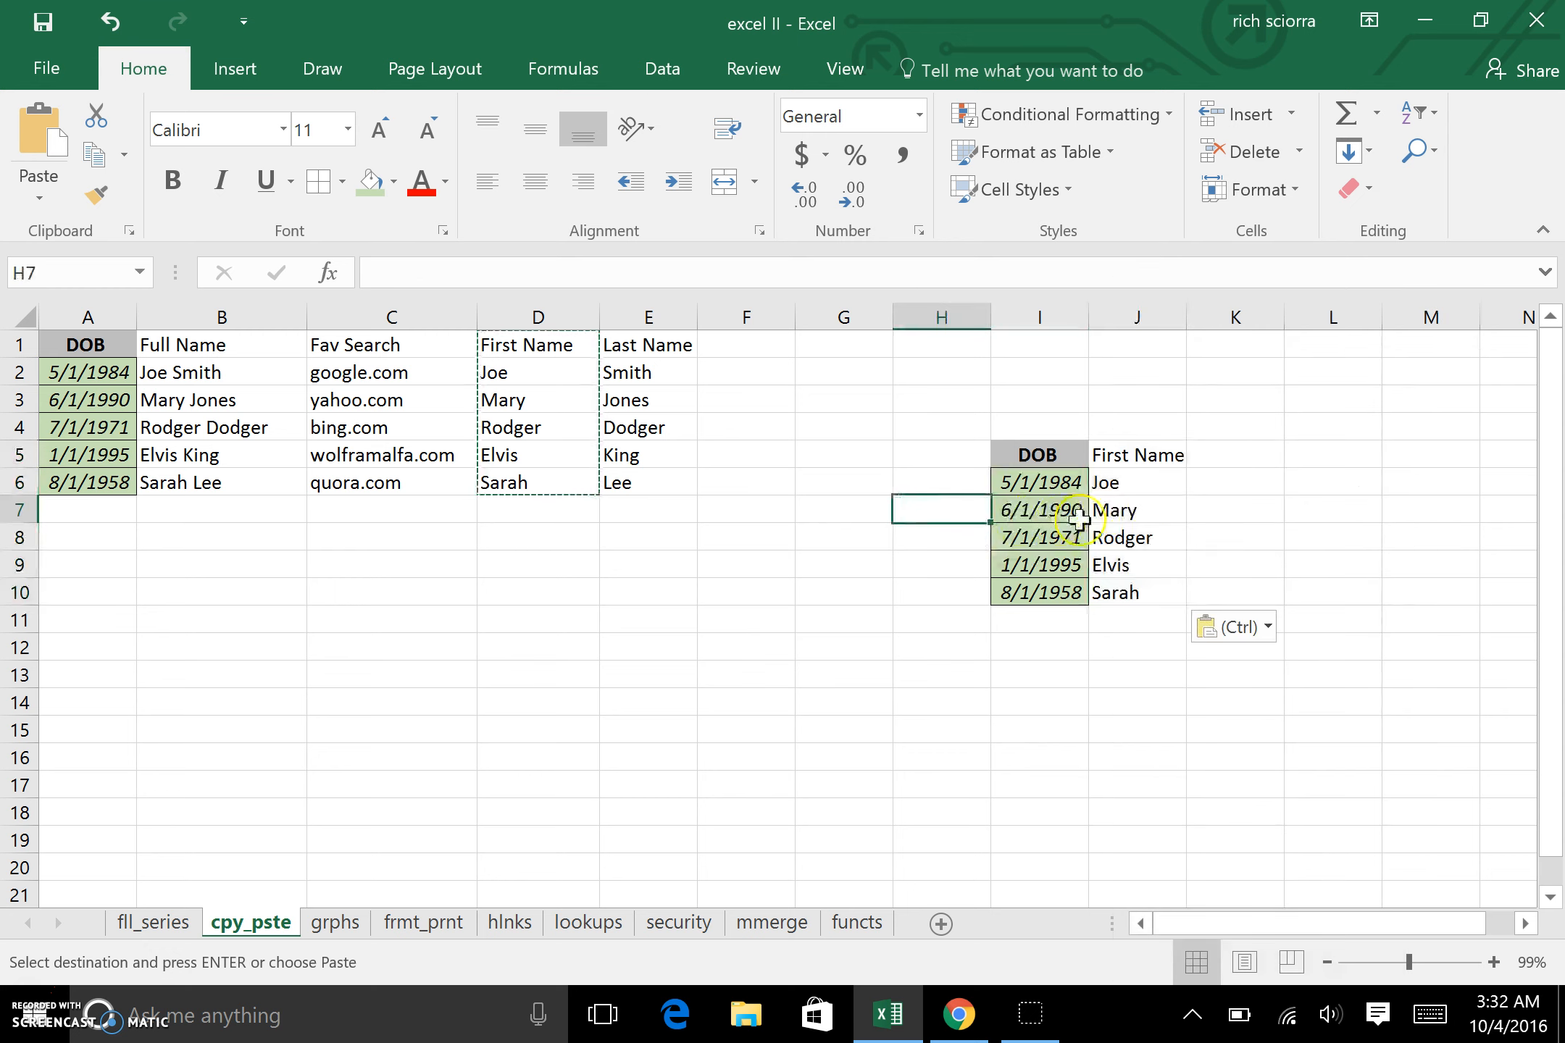
Review the source formula in D2 and enter the header "Rand nums" in cell G1
left_click(532, 373)
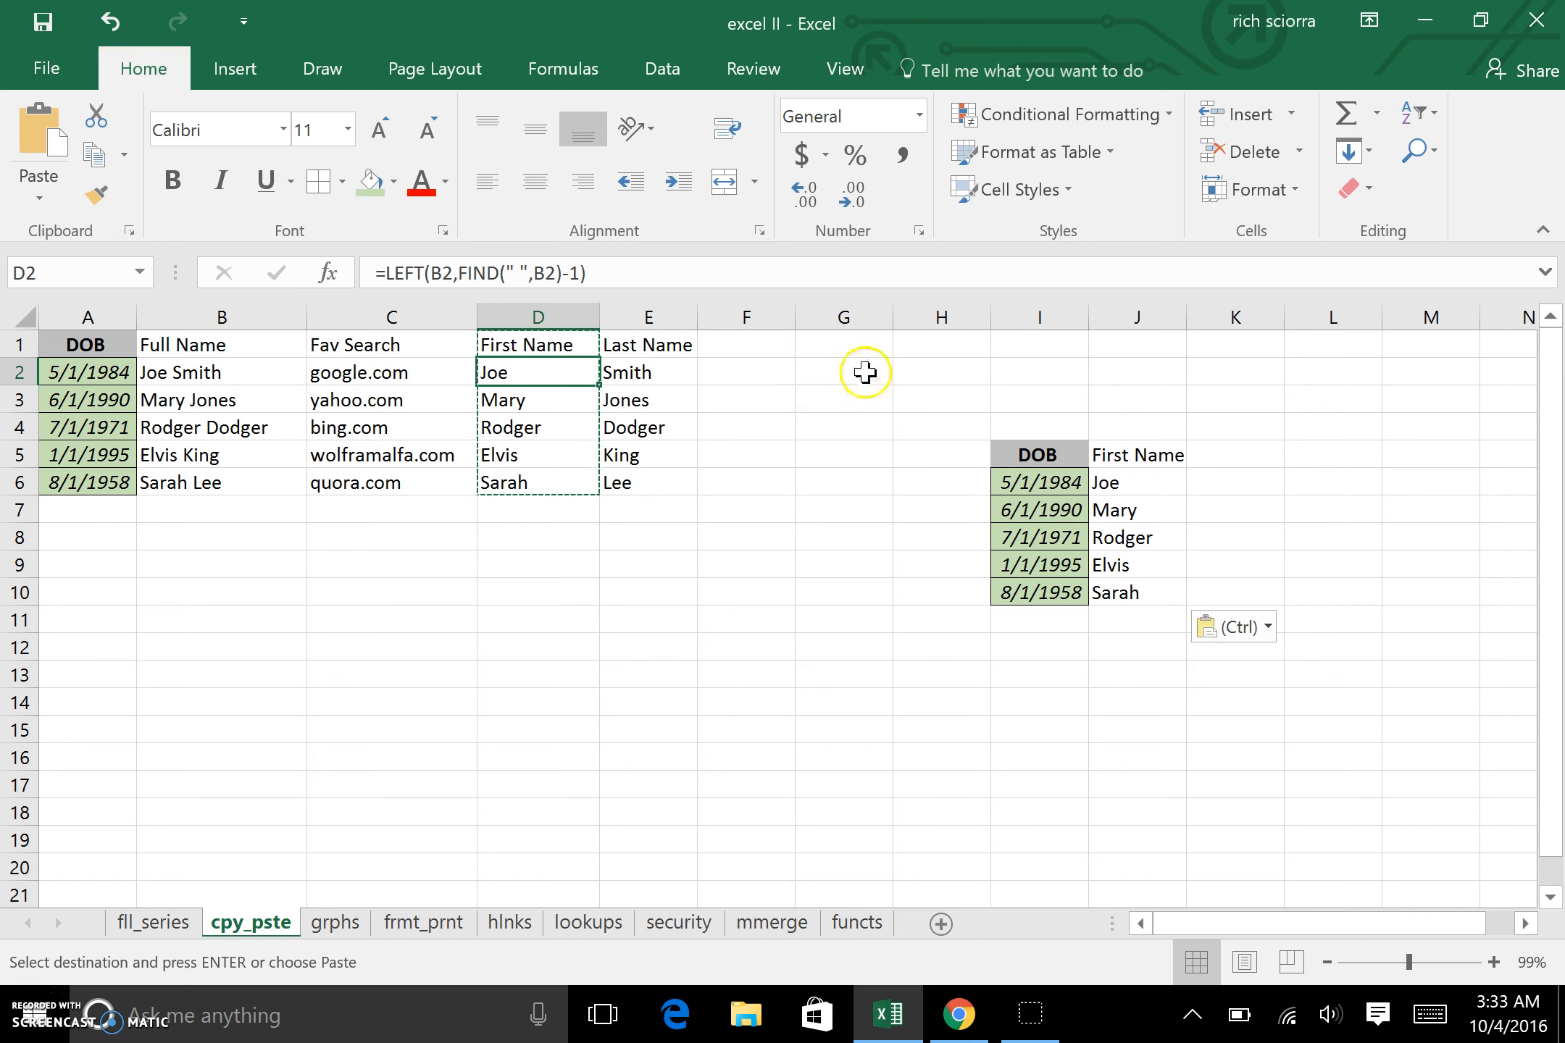
left_click(861, 347)
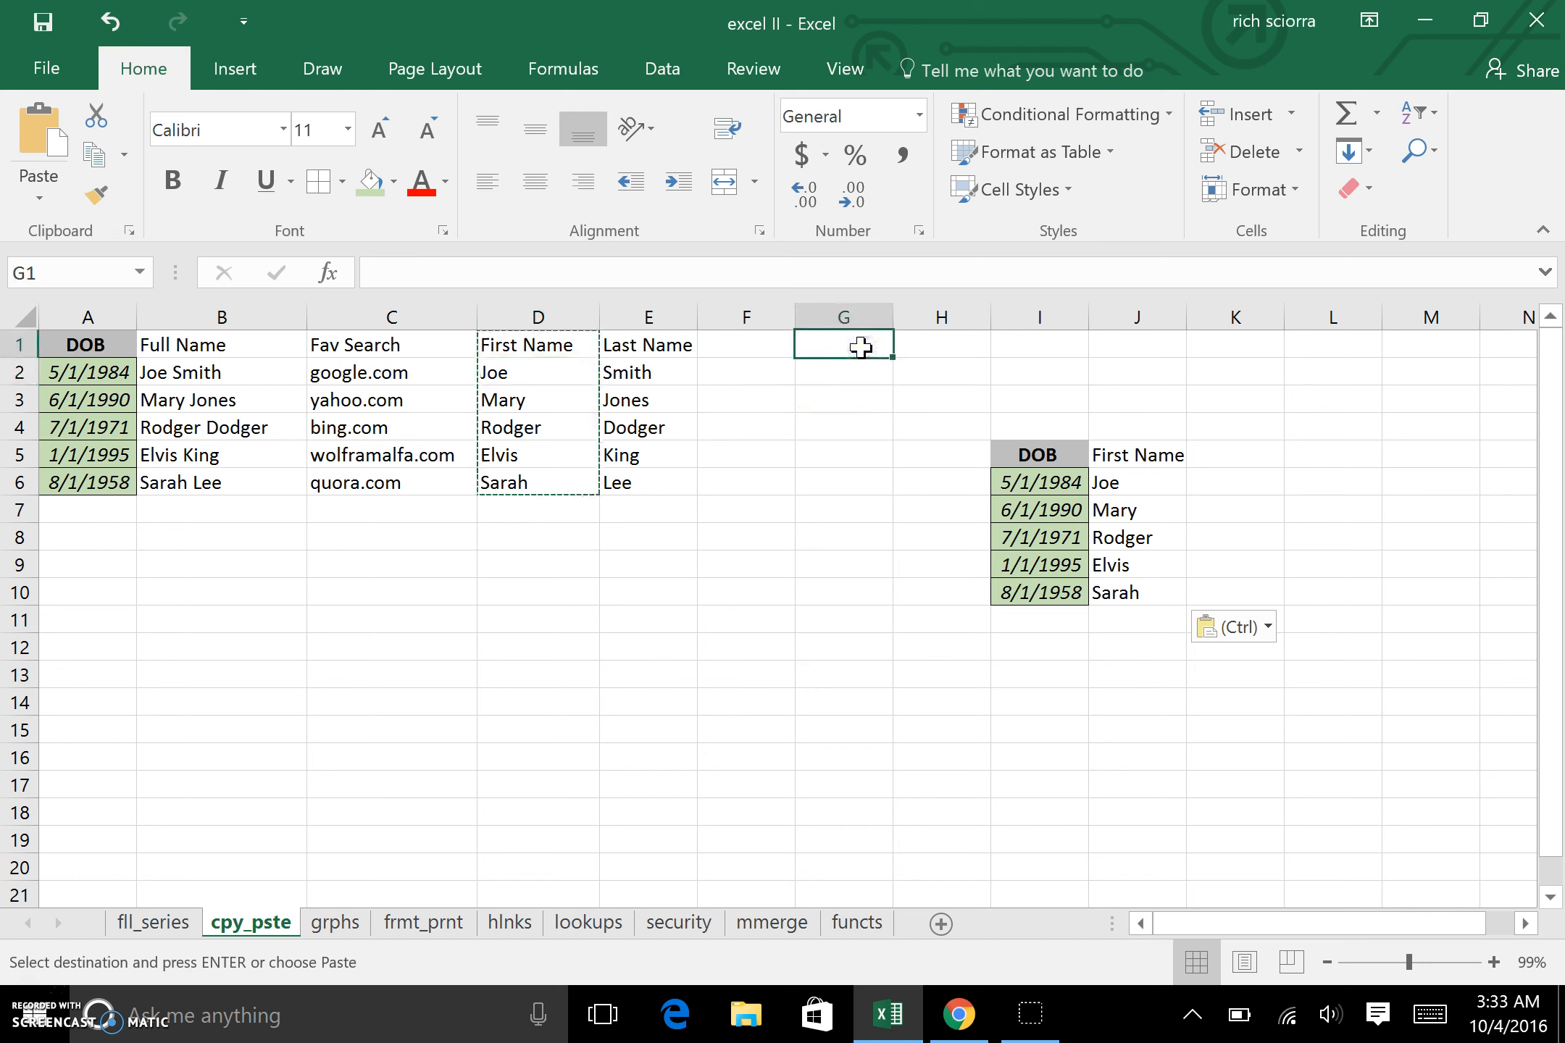
type("Rand nus")
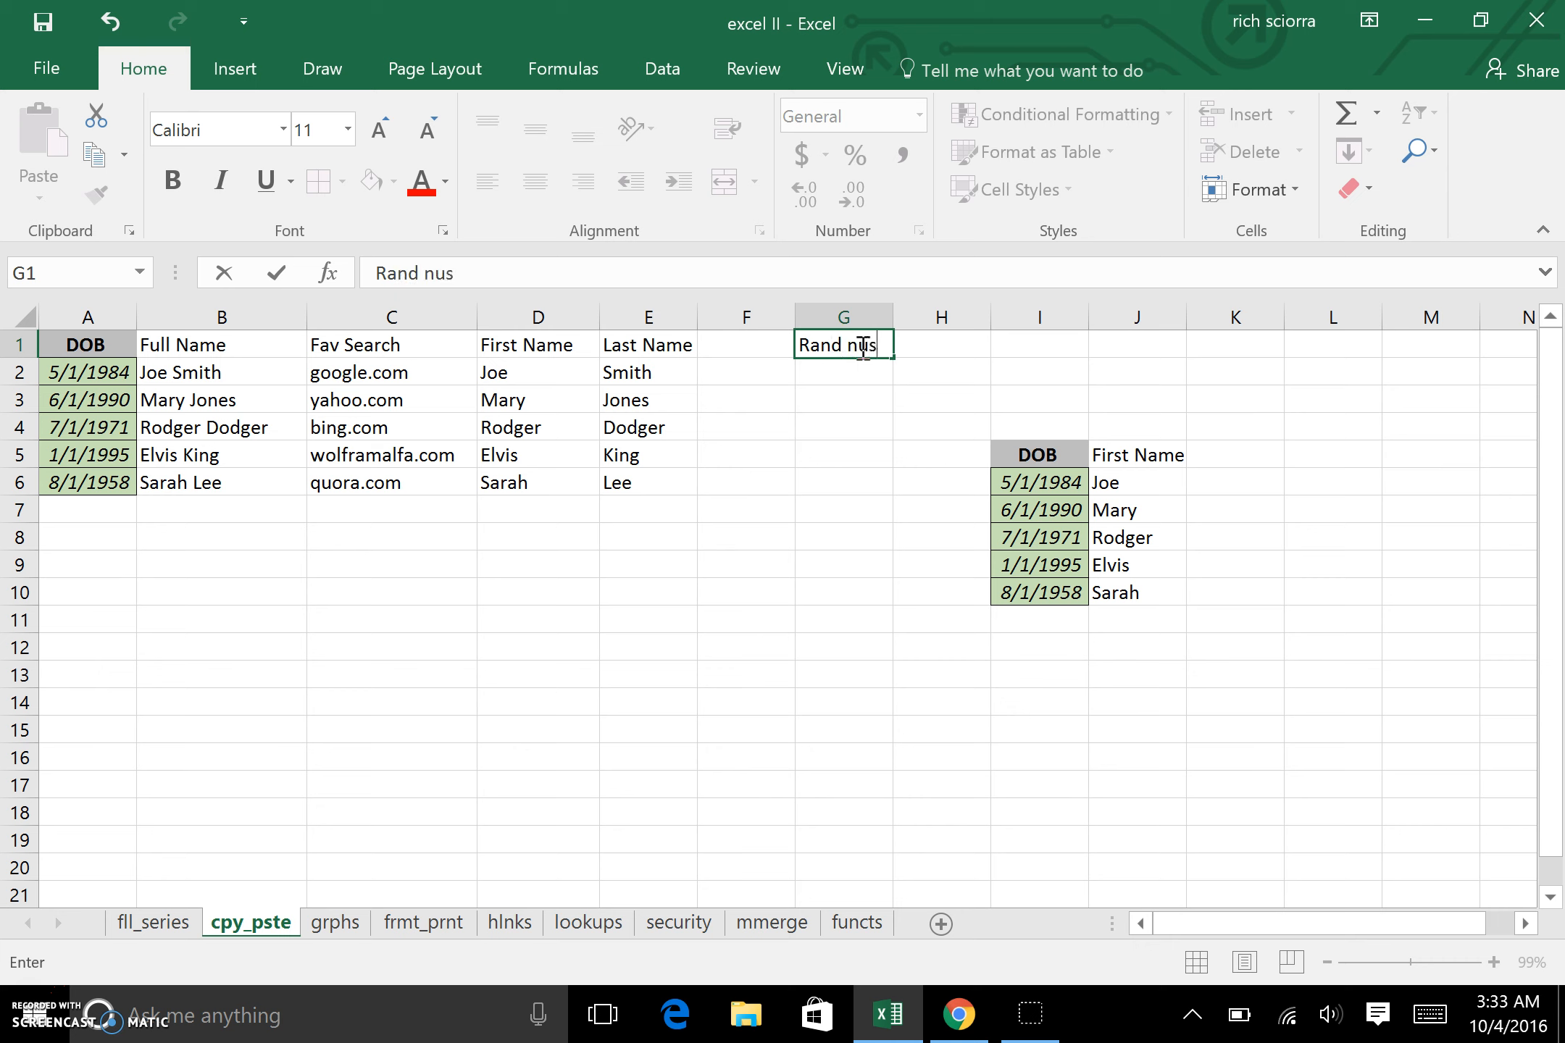
left_click(943, 345)
type("md")
left_click(908, 358)
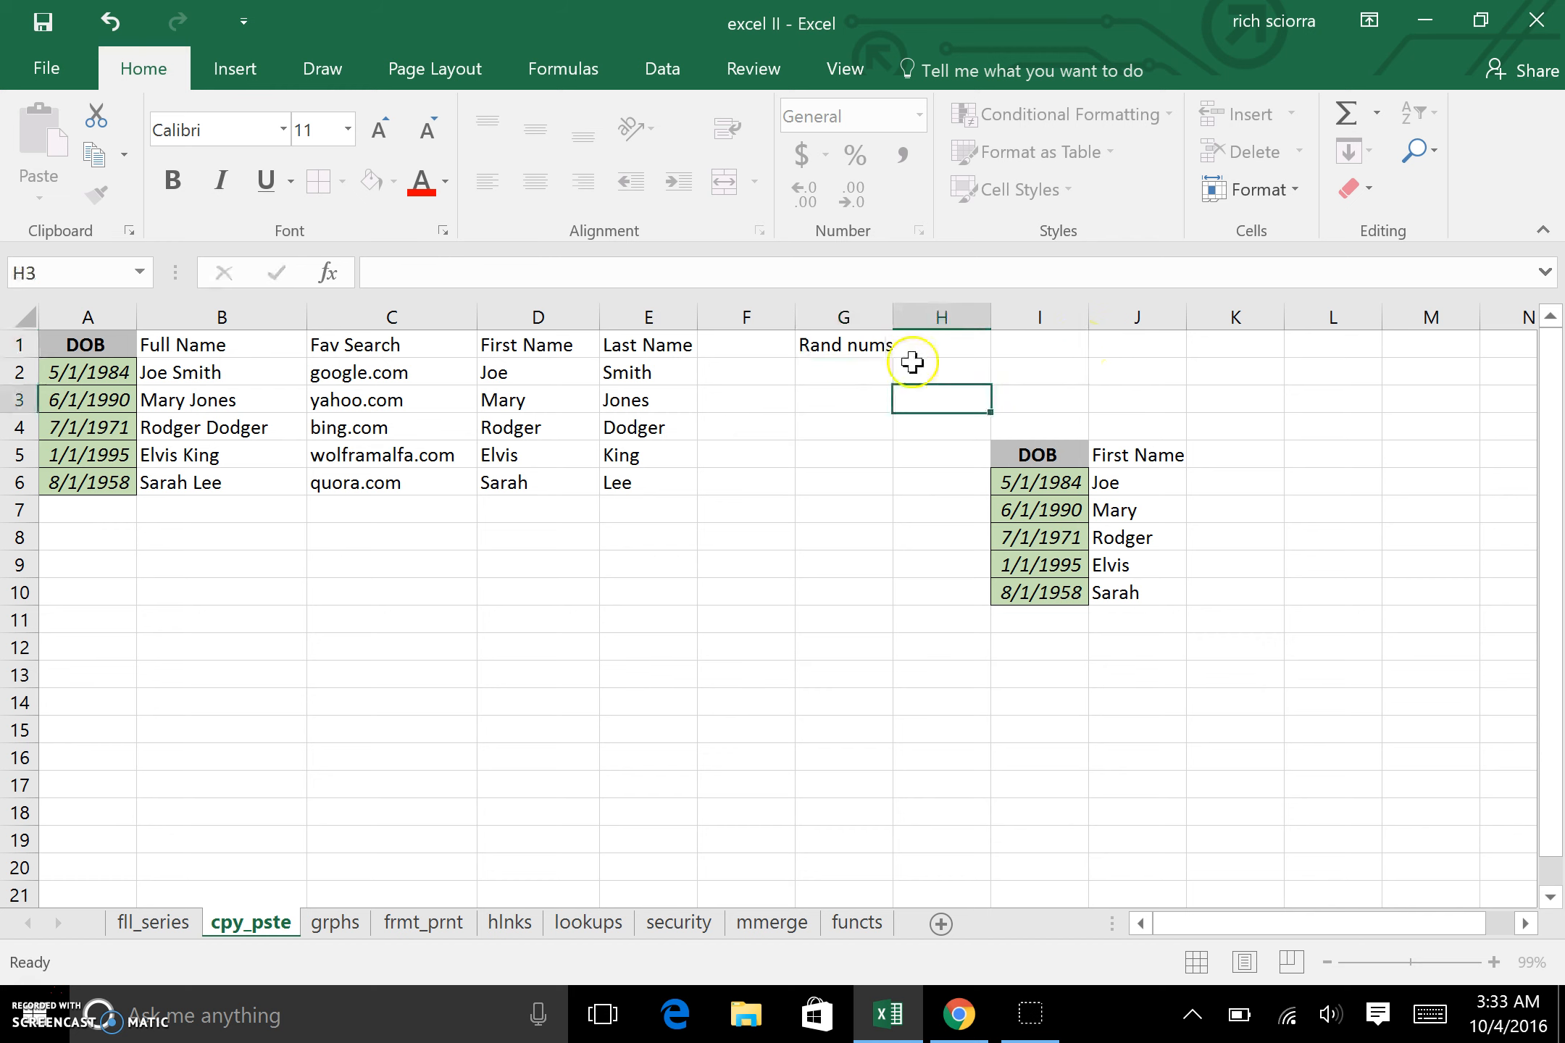
Enter the formula =RANDBETWEEN(1,100) in cell G2 under the Rand nums header
left_click(881, 366)
type("=")
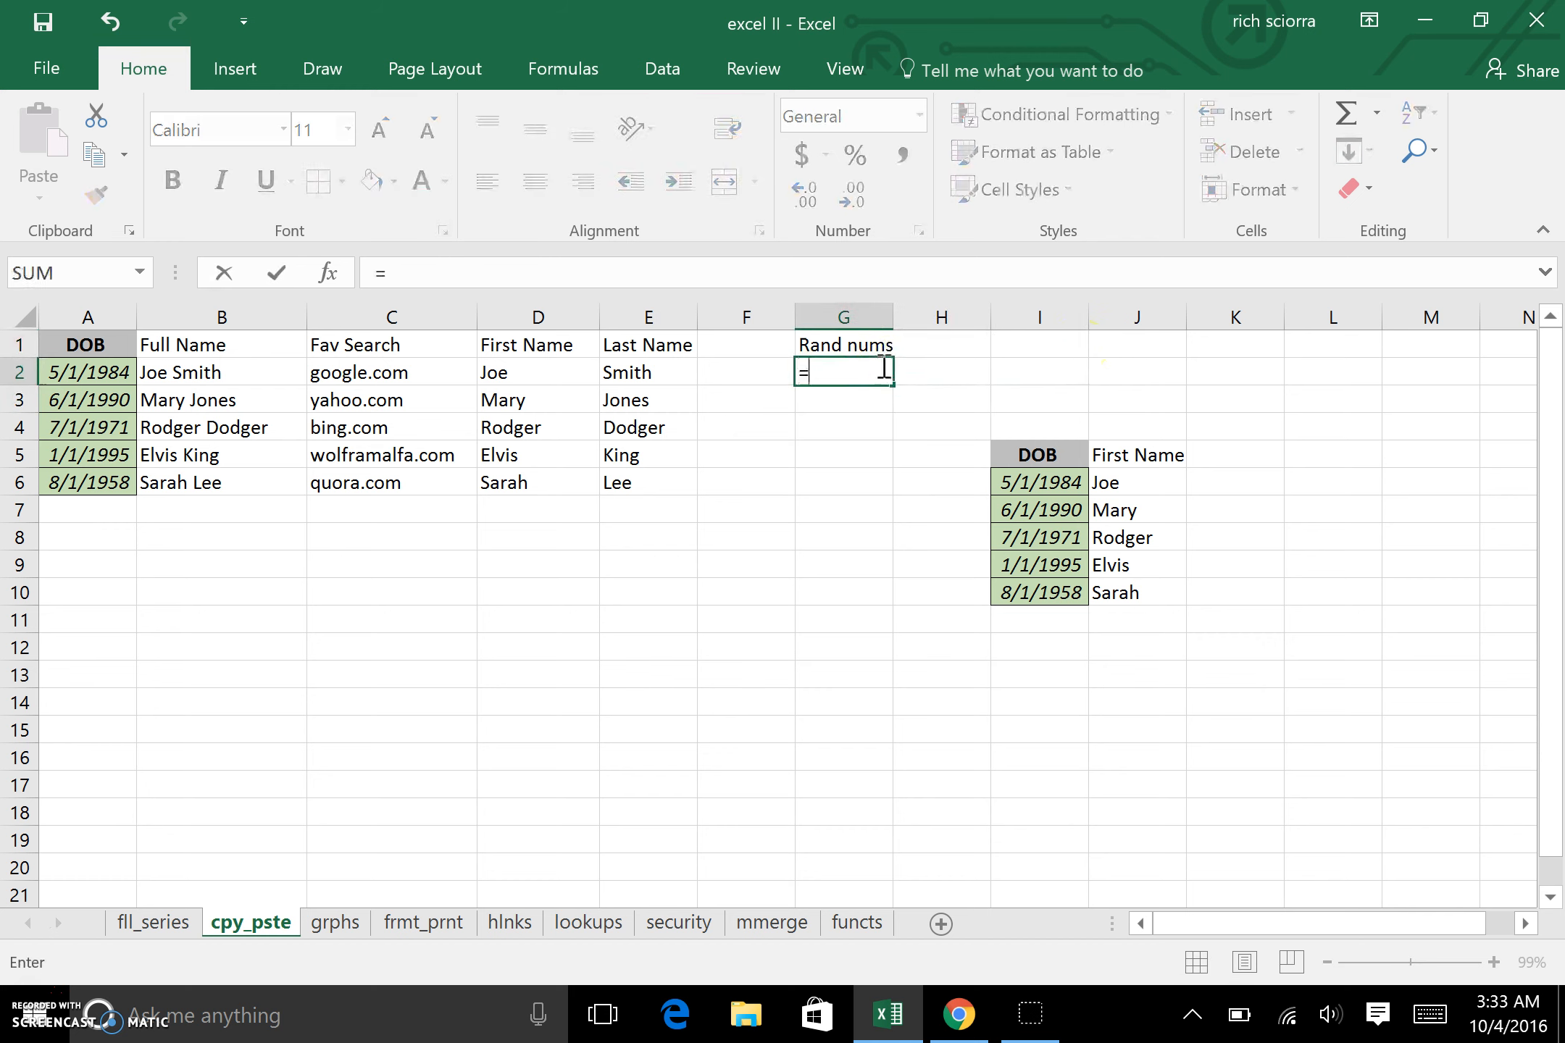
type("rand")
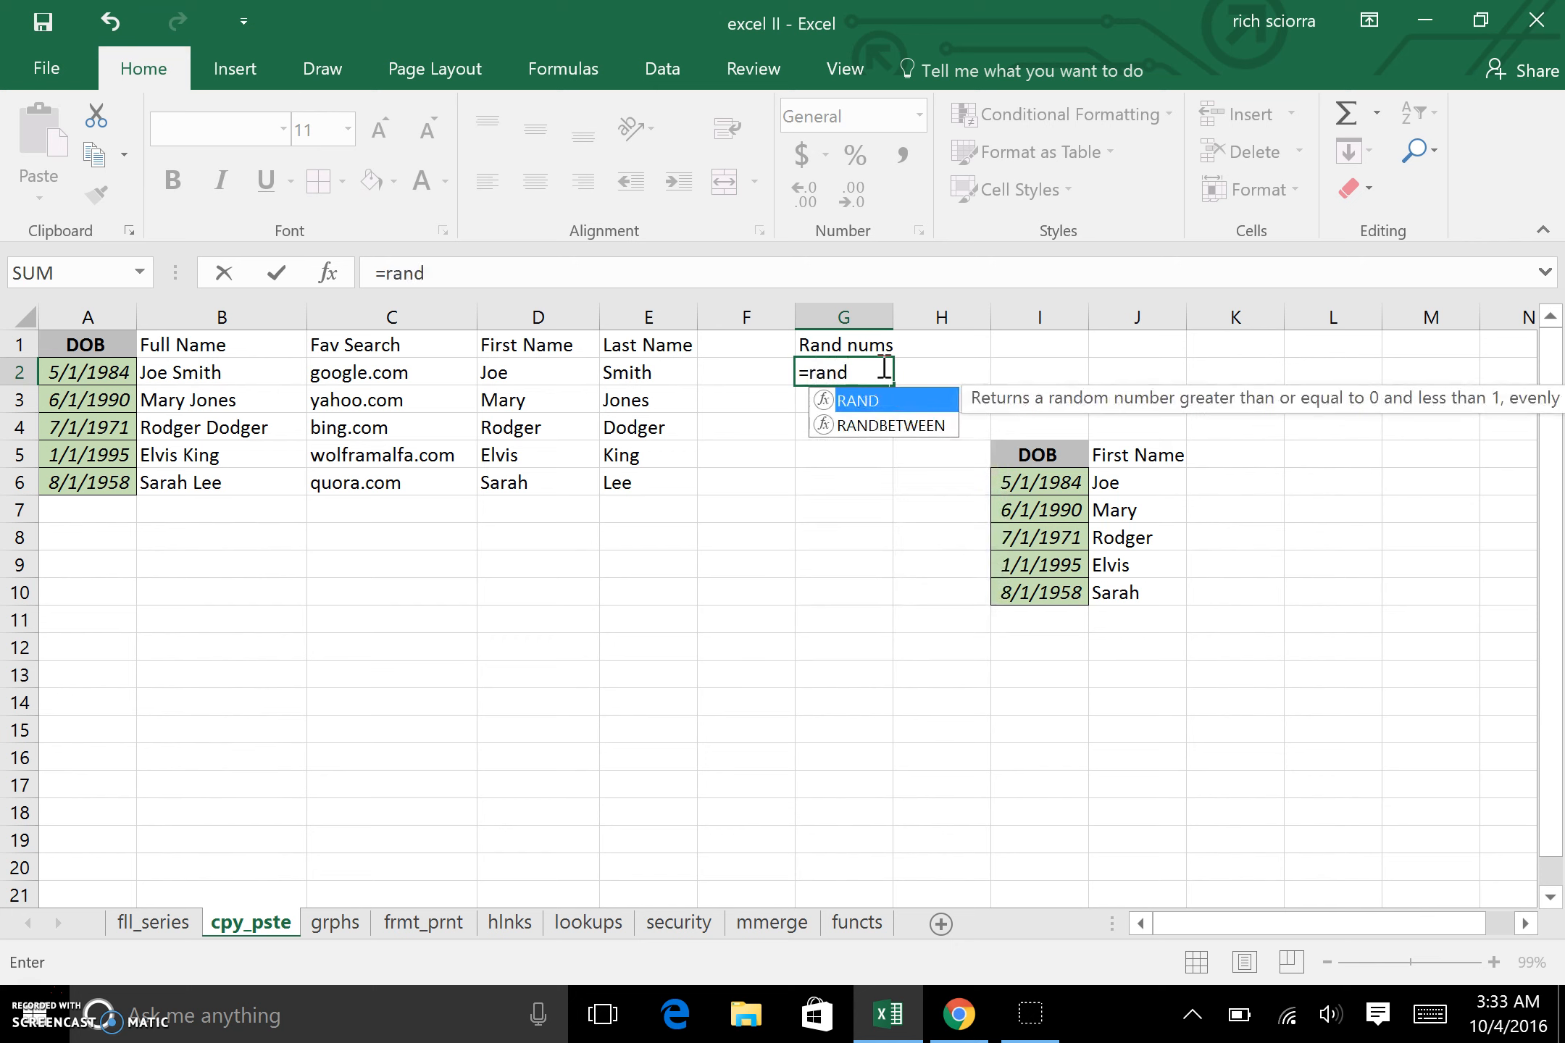
double_click(888, 425)
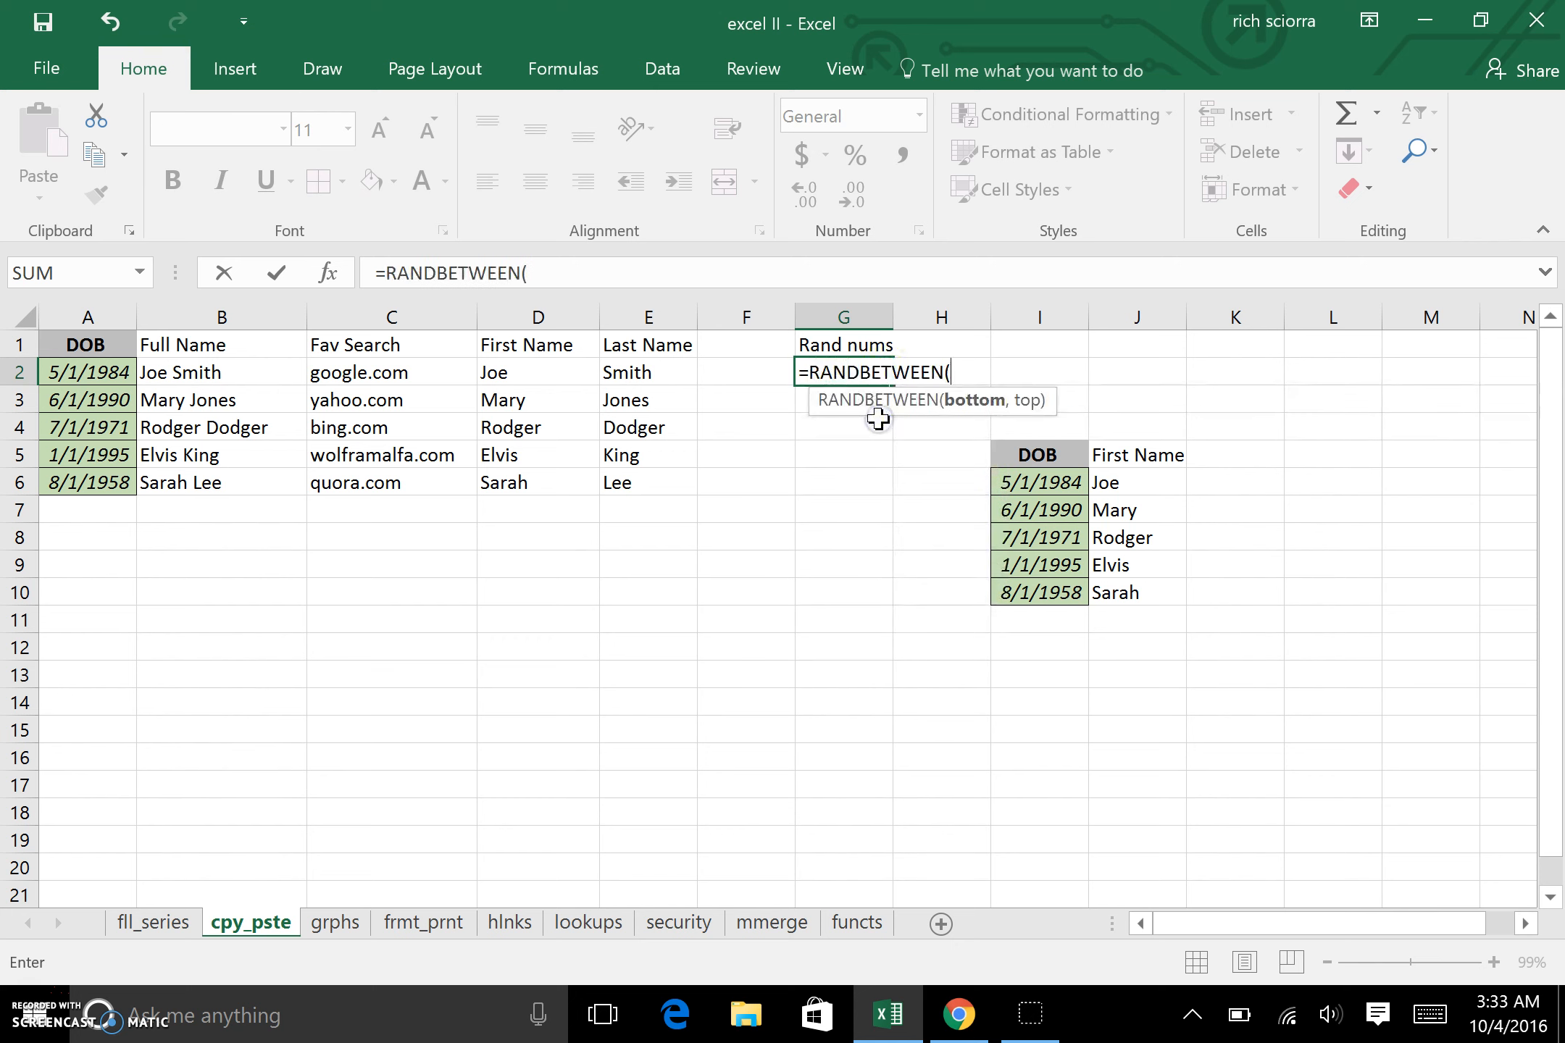
type("1,100")
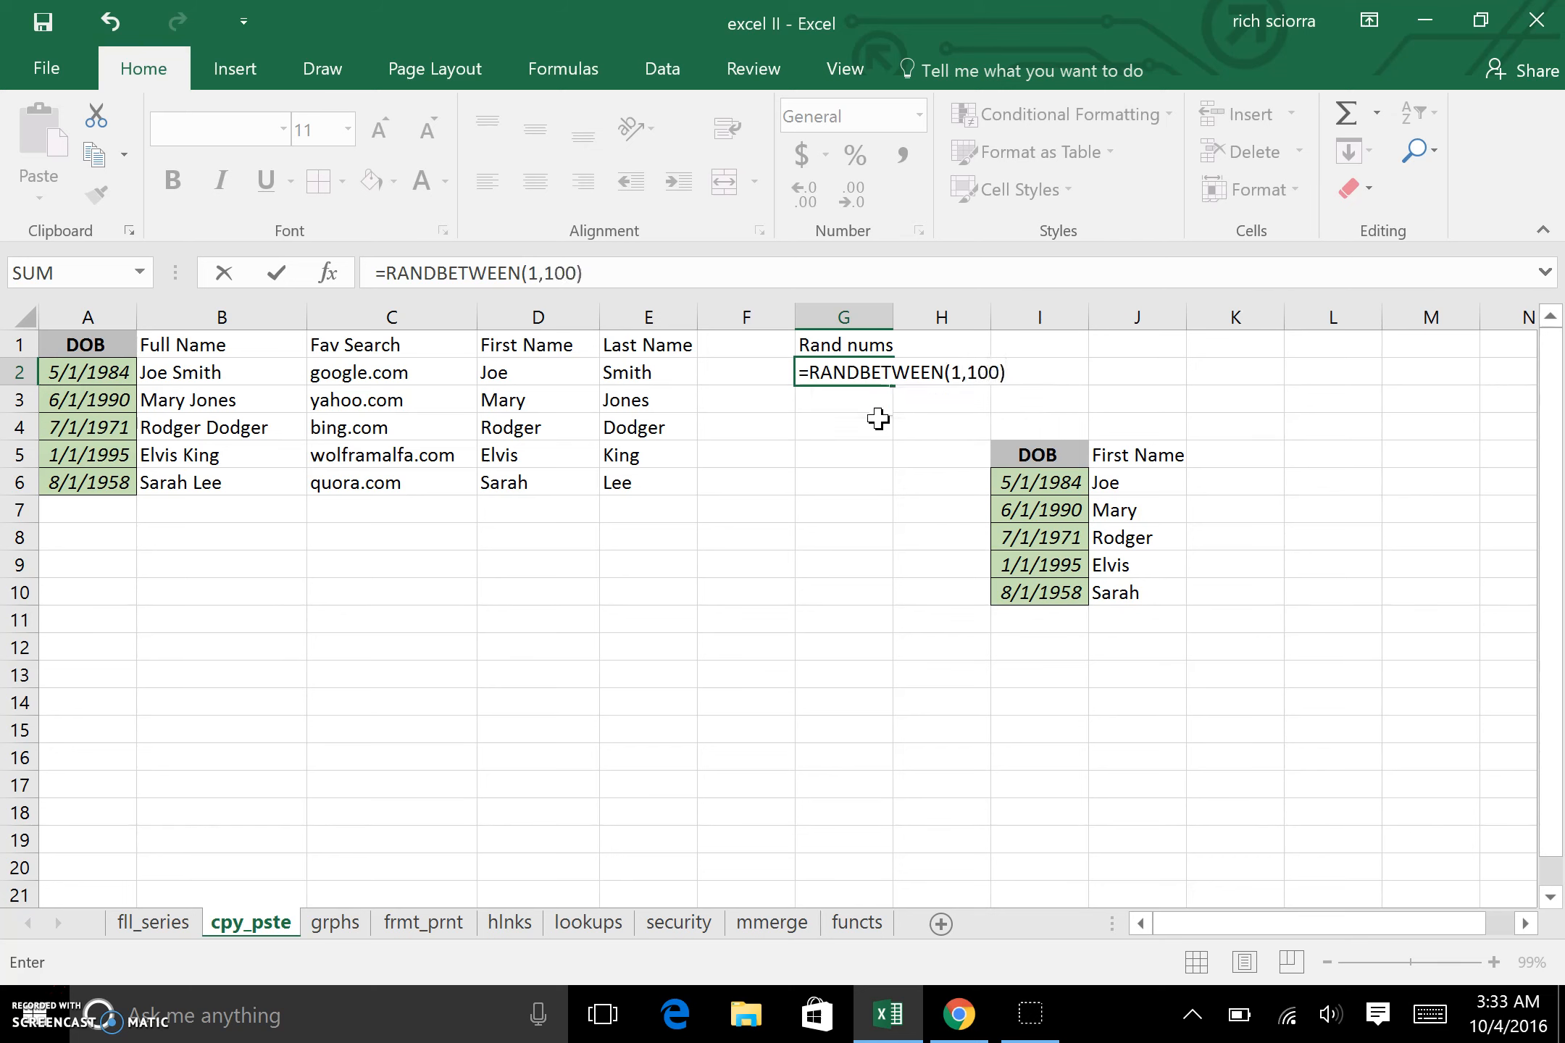
key("Return")
Fill the random number formula from G2 down through G6, repeating the fill to regenerate the numbers
left_click(890, 372)
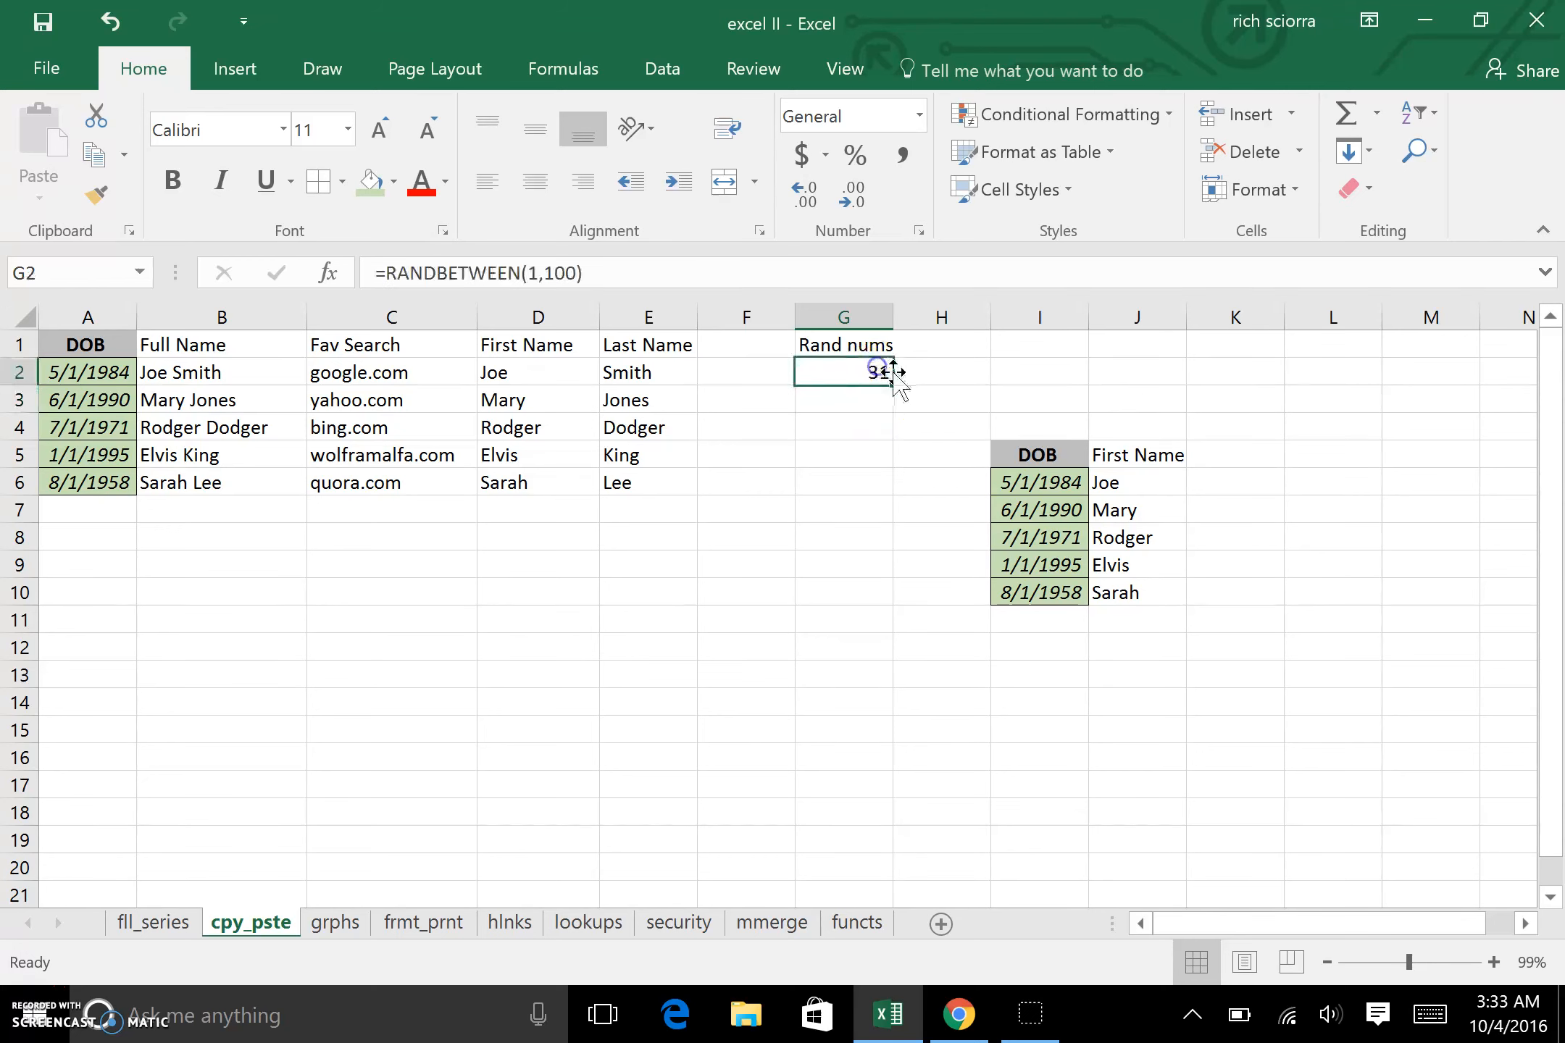
left_click_drag(891, 382, 899, 484)
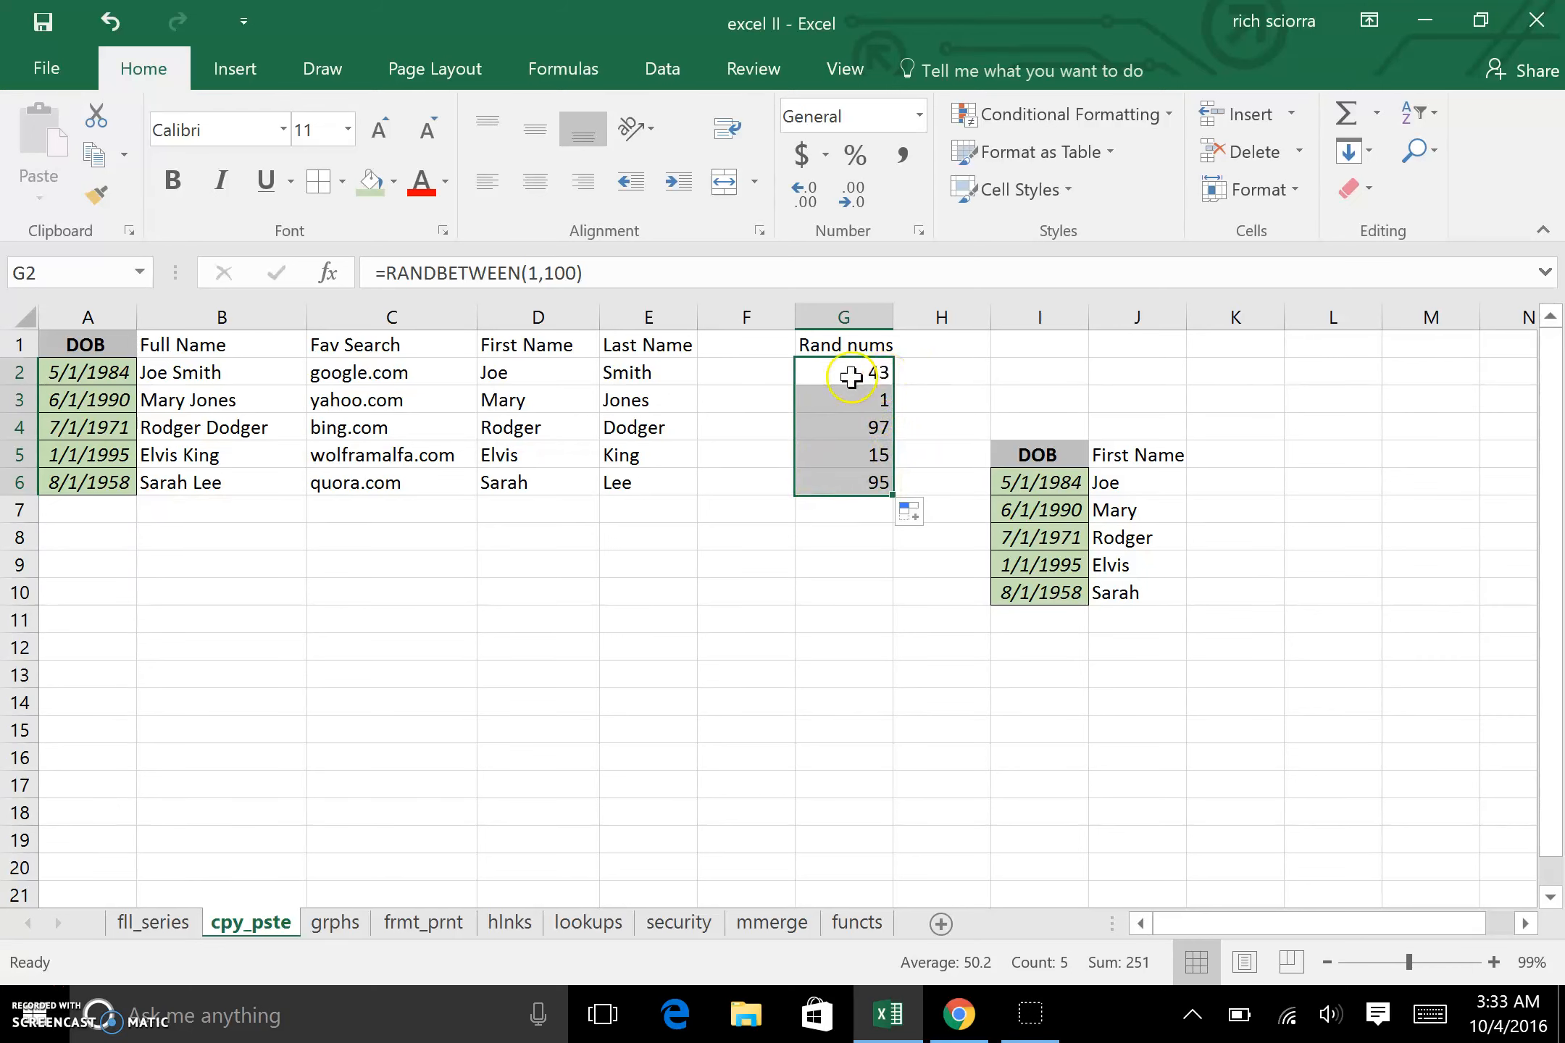
left_click(880, 376)
left_click_drag(894, 388, 897, 511)
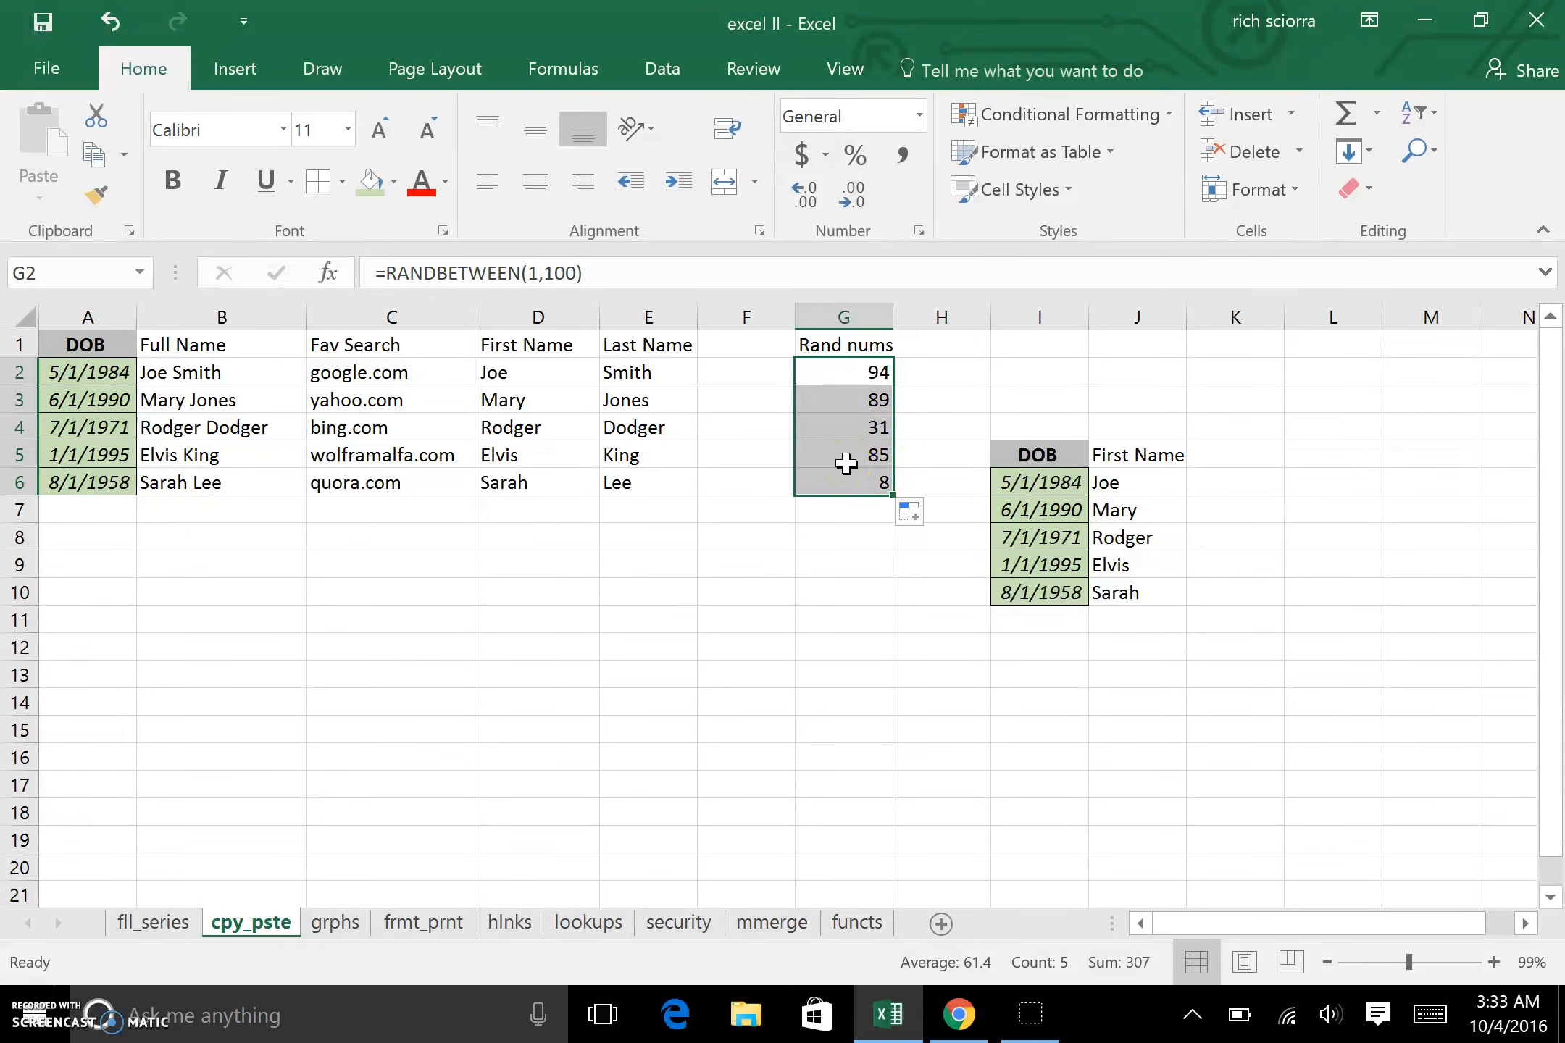
Copy the random numbers in G2:G6, paste them over themselves as values only, and check each cell's content
right_click(872, 375)
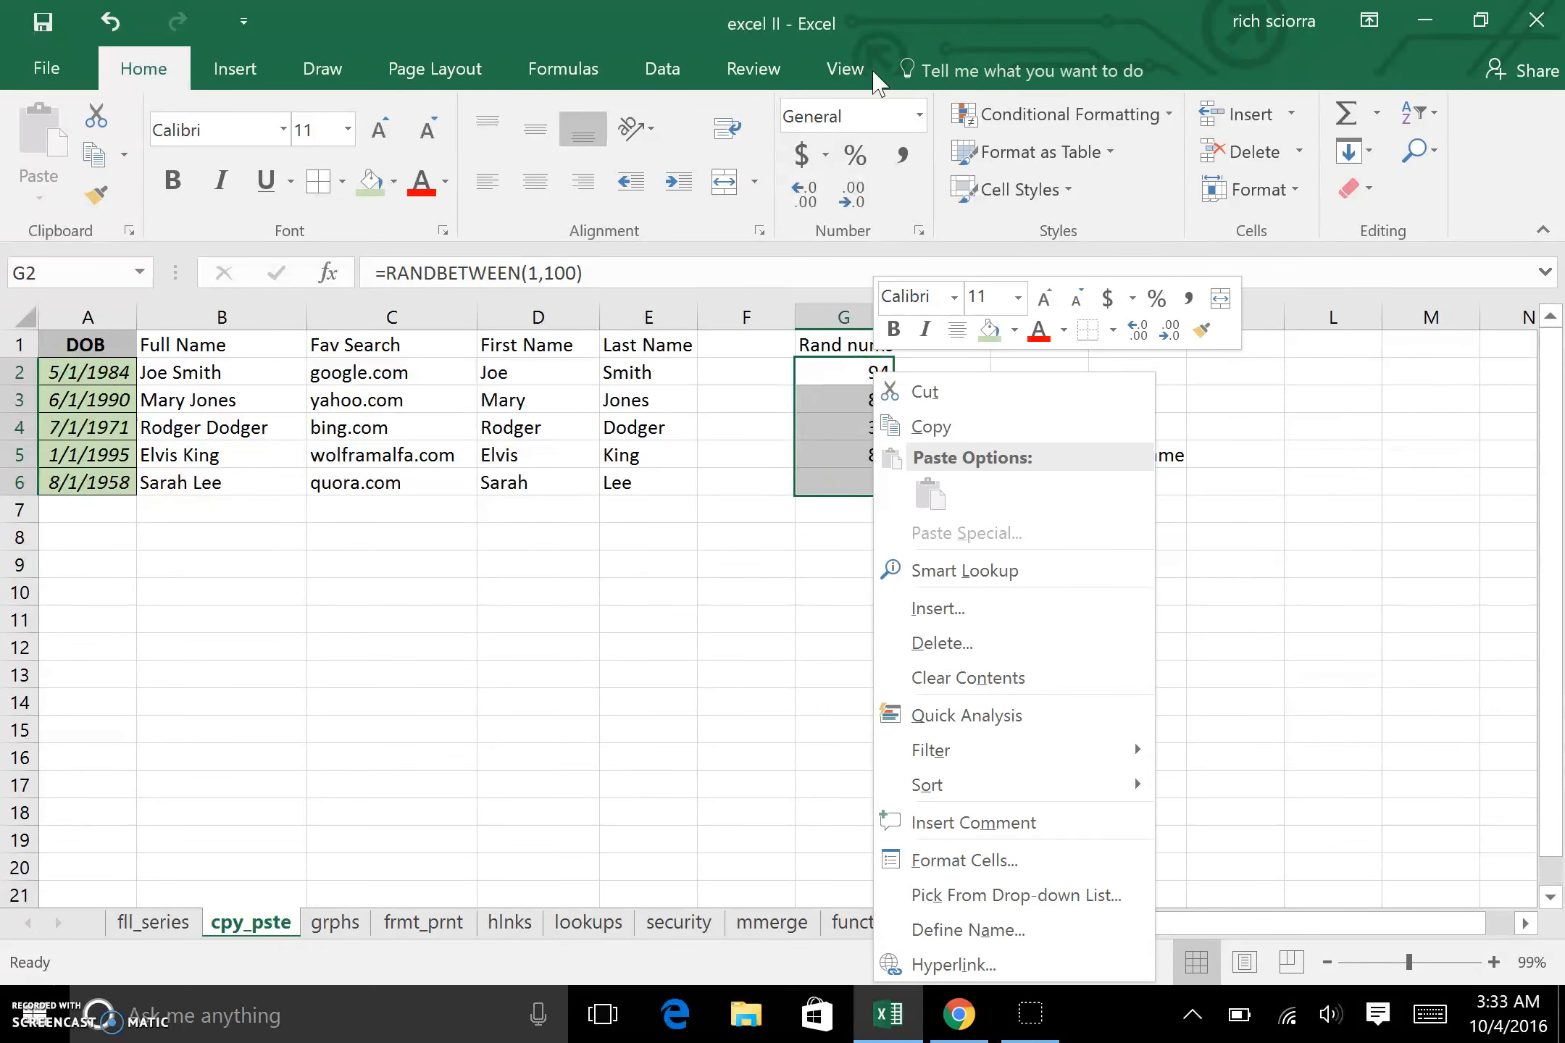
left_click(916, 431)
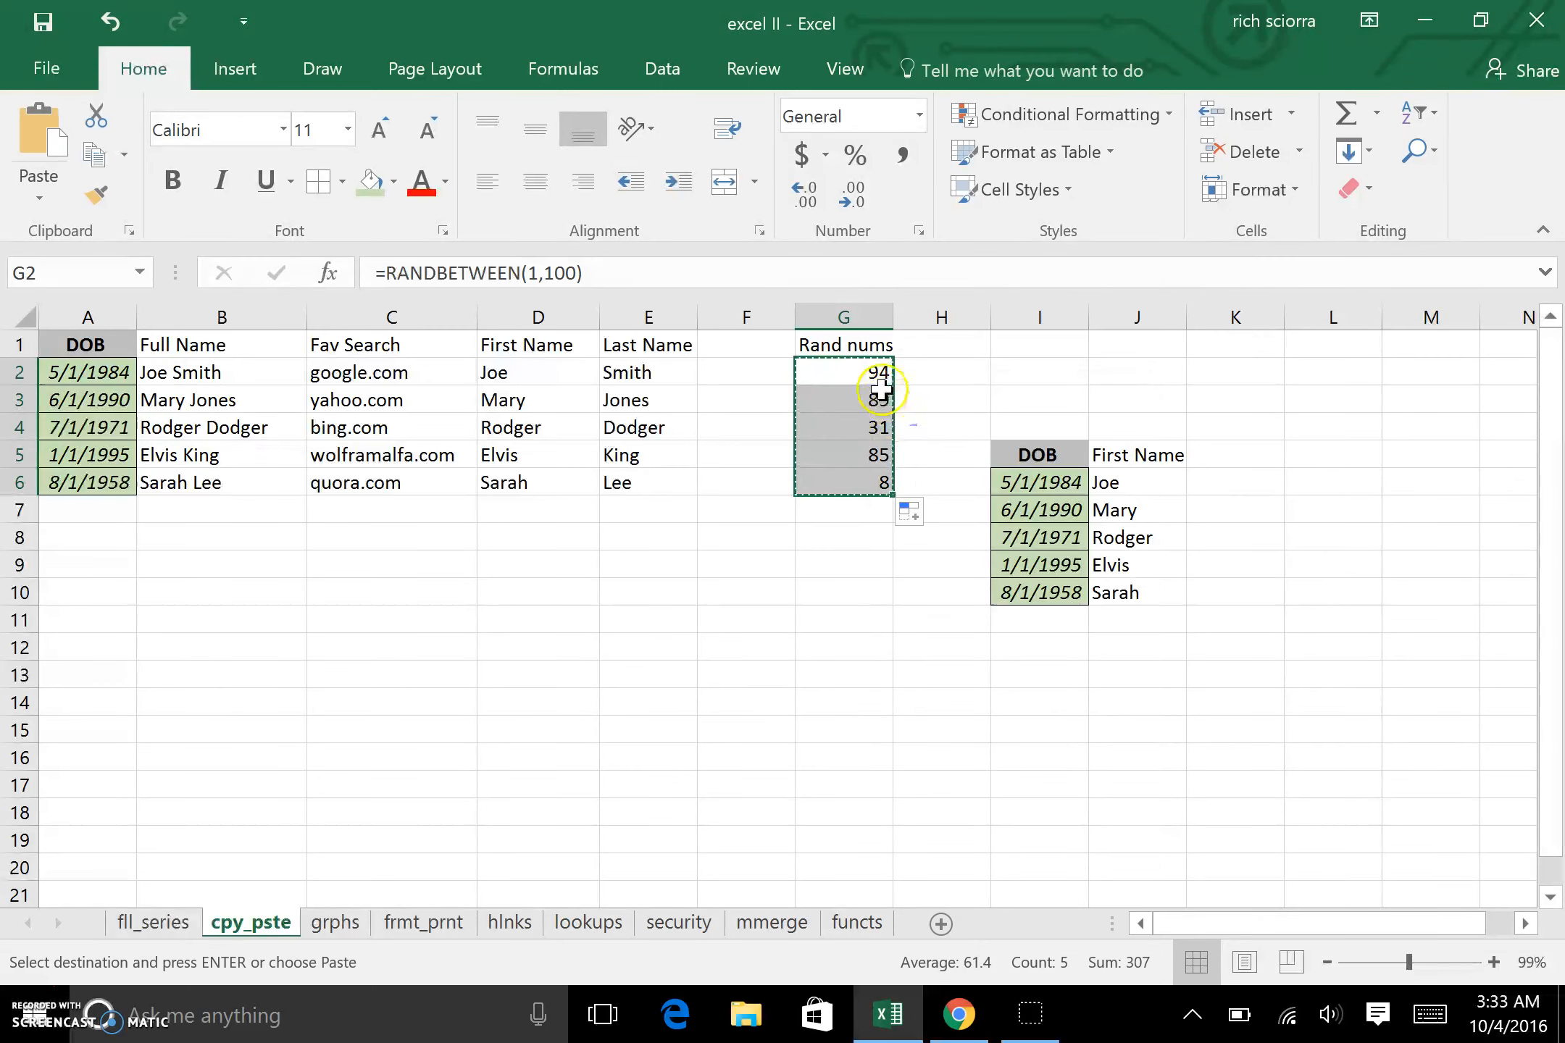
right_click(867, 375)
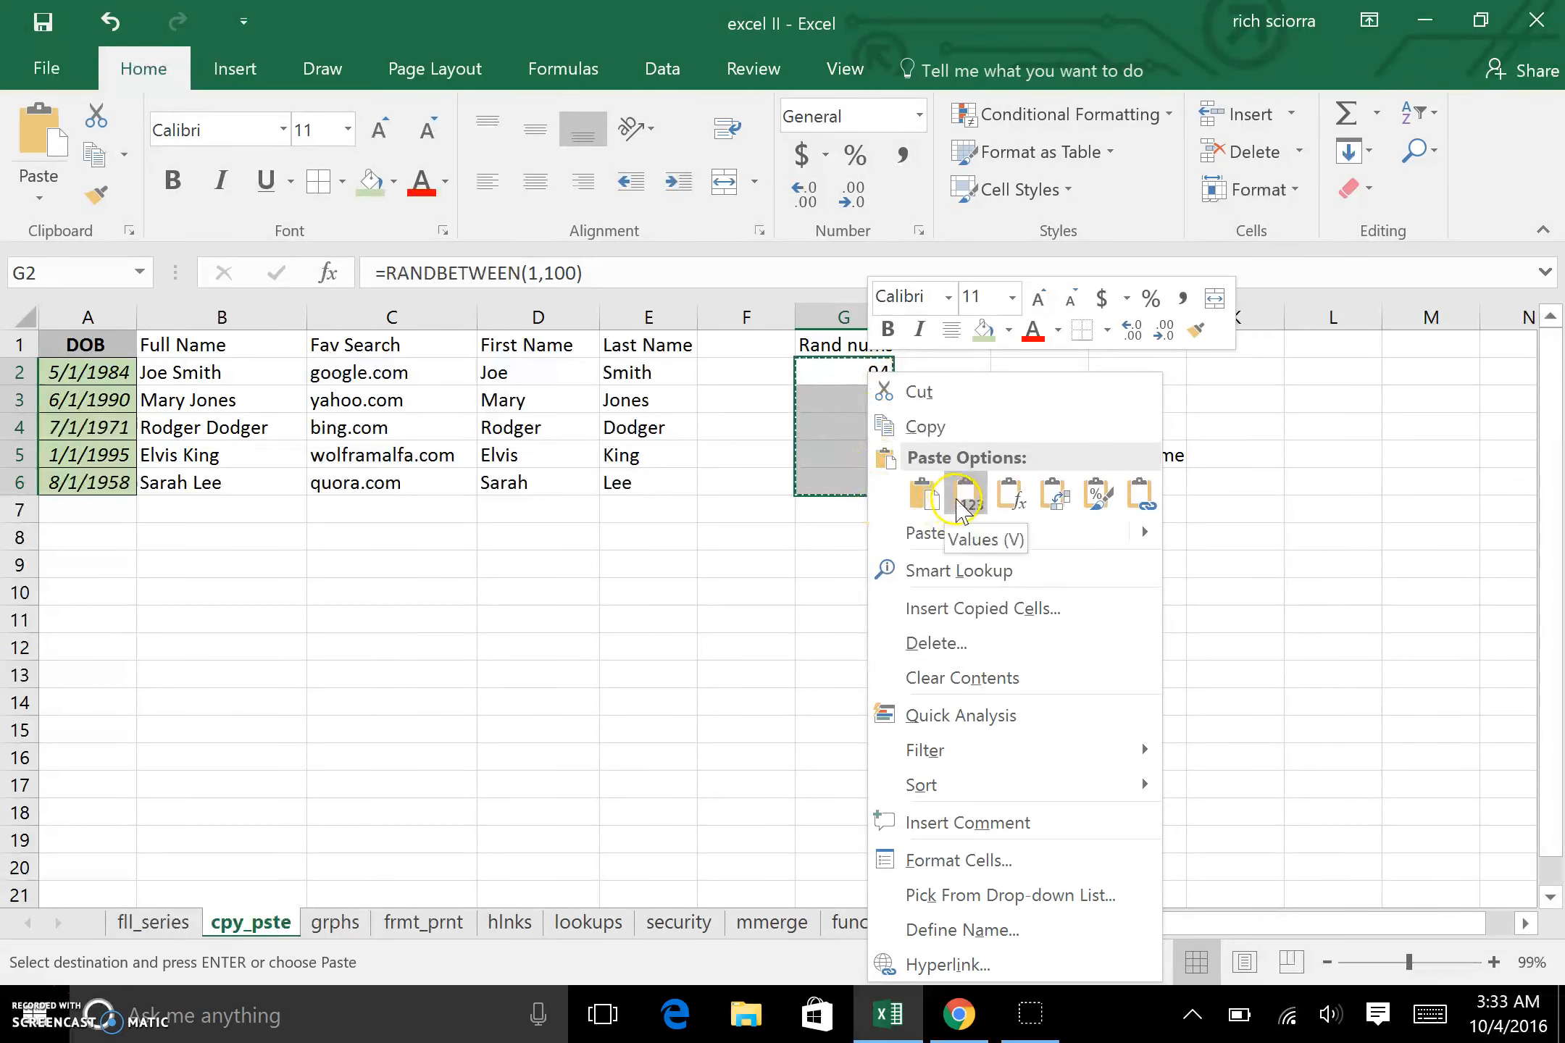
left_click(964, 497)
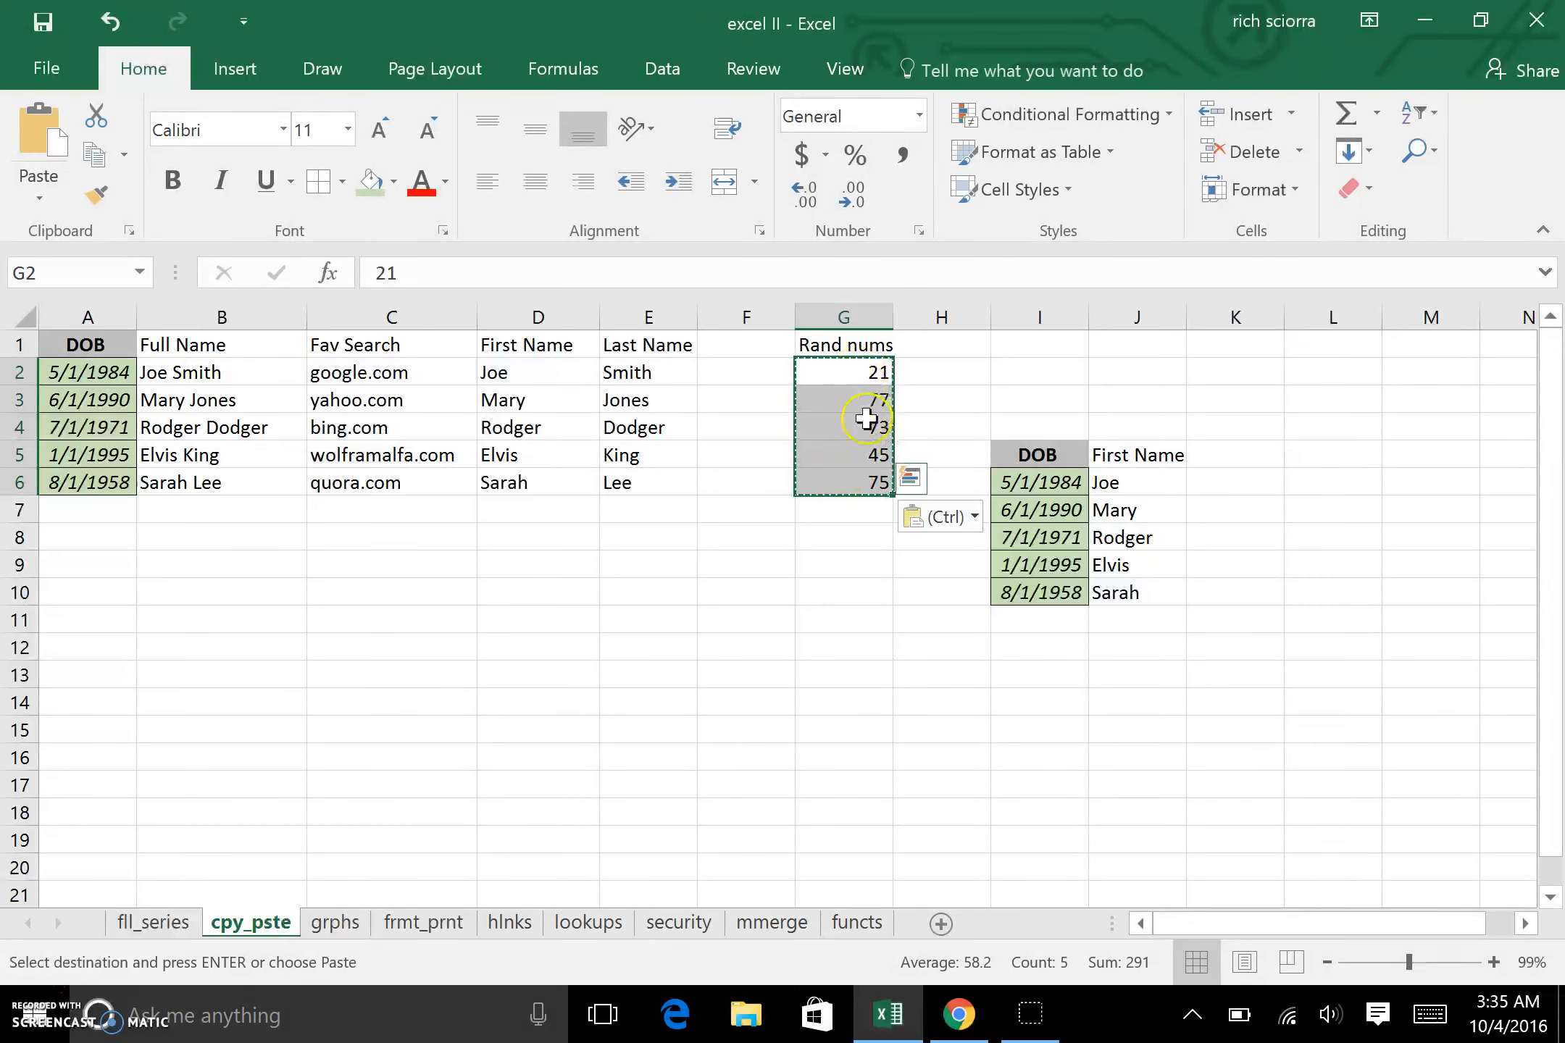
left_click(859, 373)
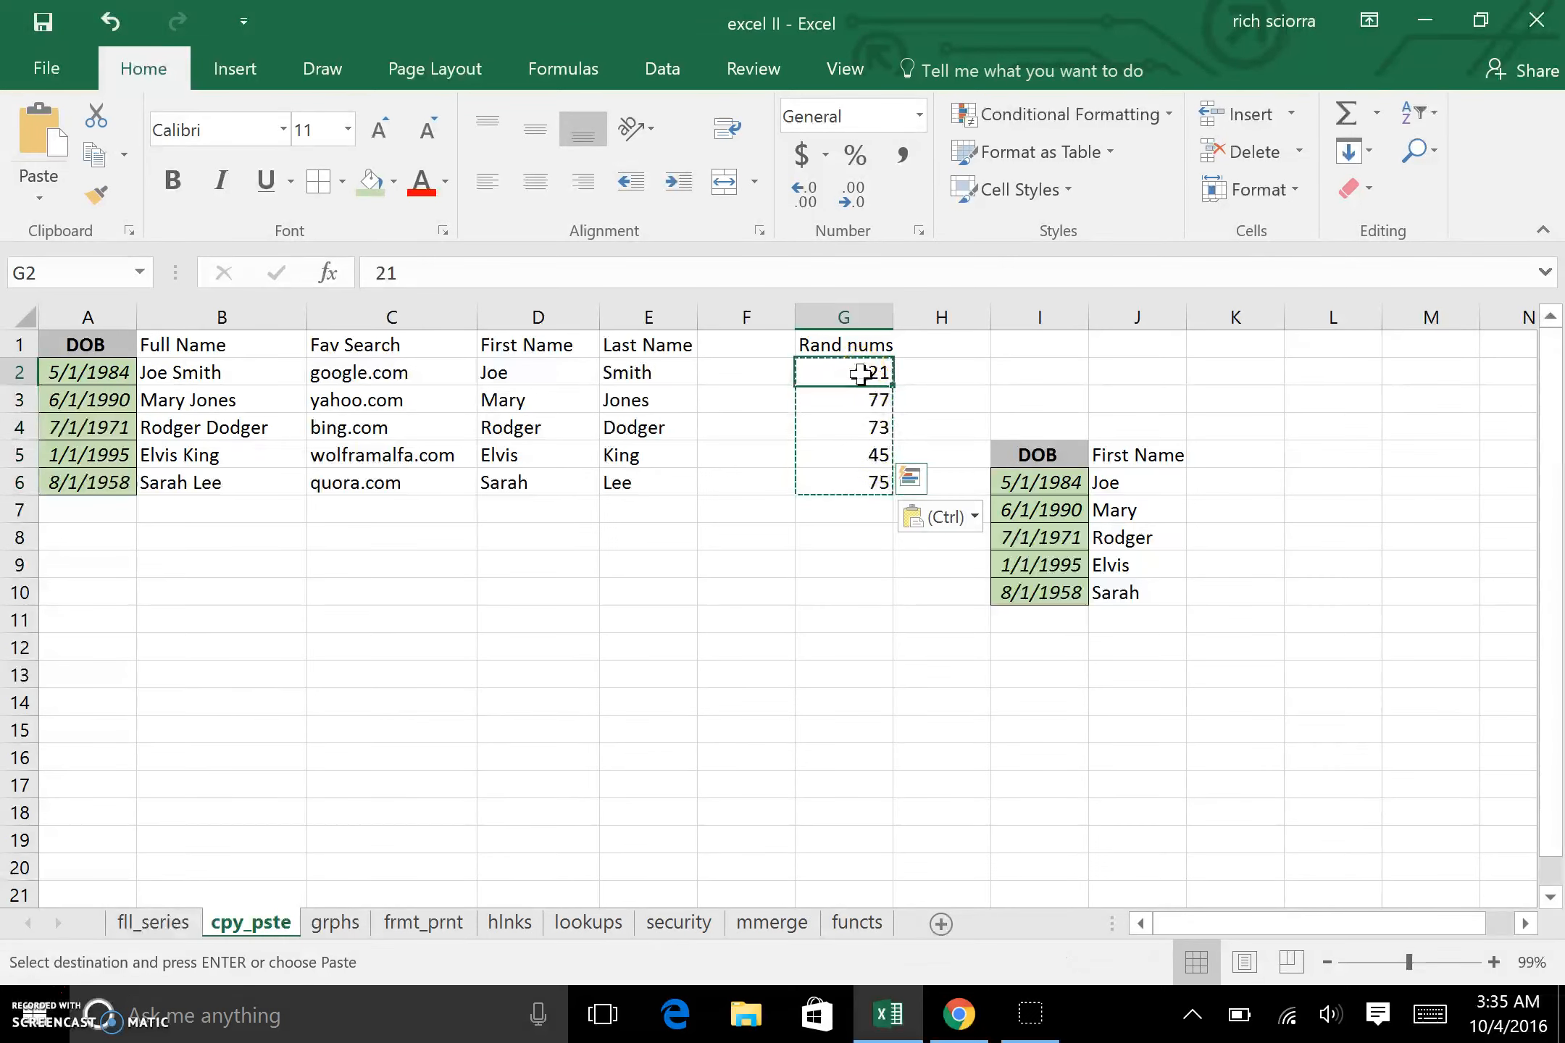
left_click(860, 400)
left_click(861, 427)
left_click(859, 454)
left_click(848, 473)
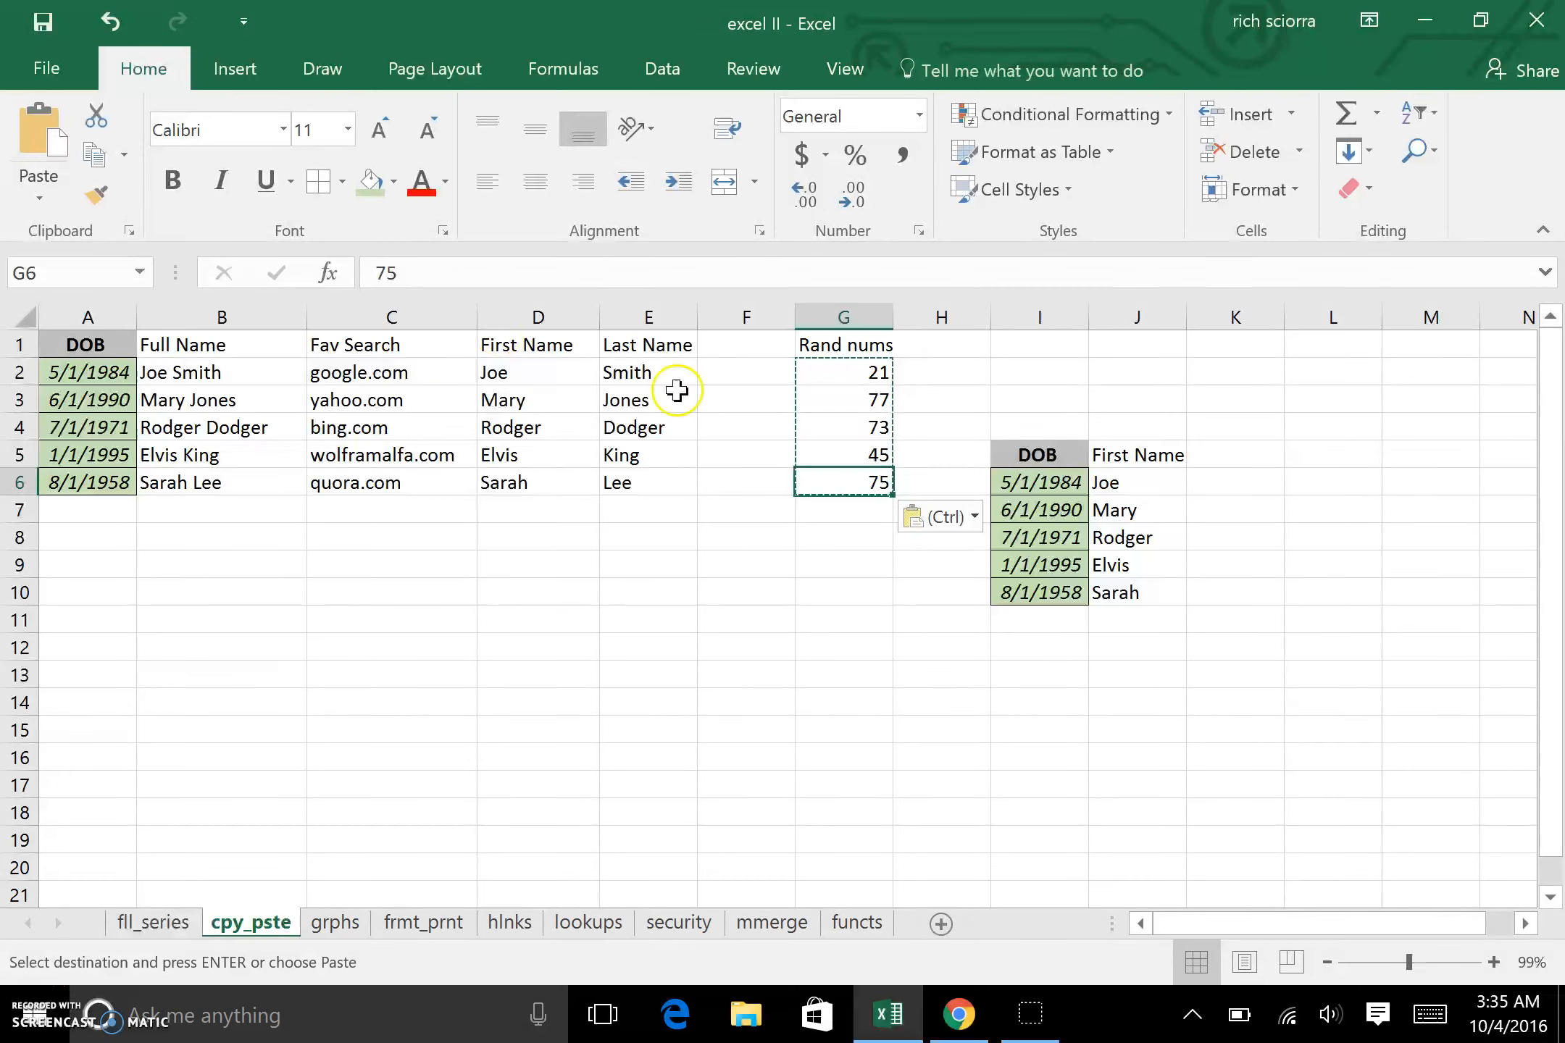
left_click(959, 565)
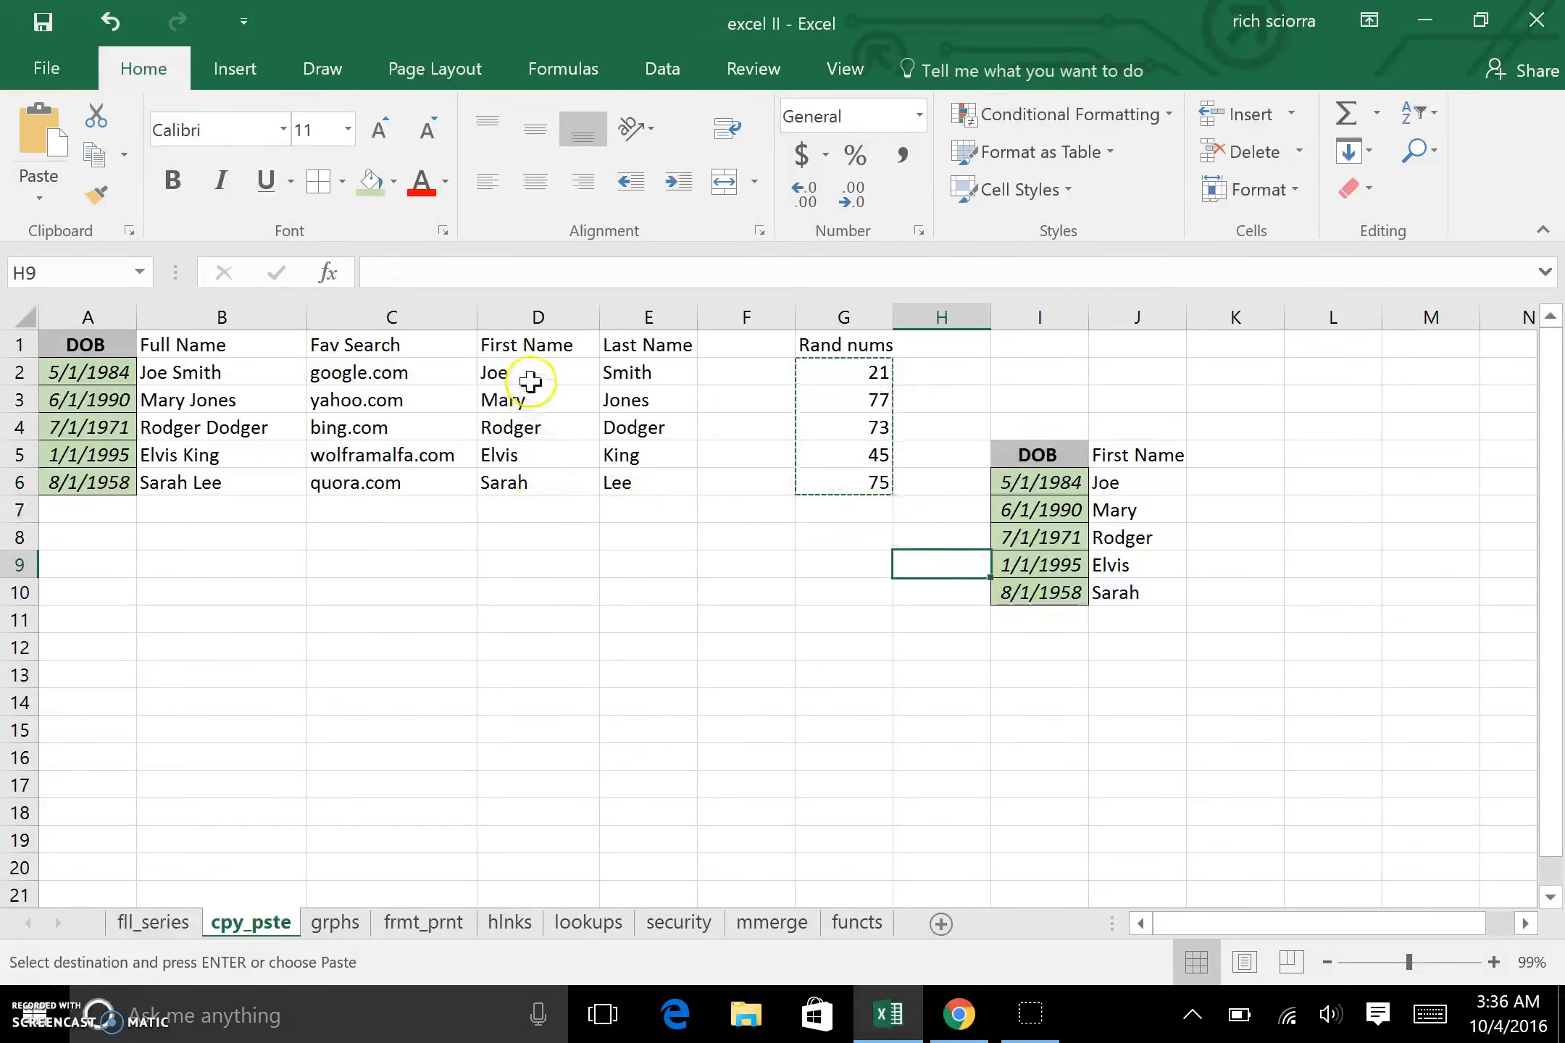
Copy the First Name column D1:D6, paste it as formulas starting at L1, and inspect the formula in L2
left_click_drag(544, 351, 558, 485)
right_click(558, 463)
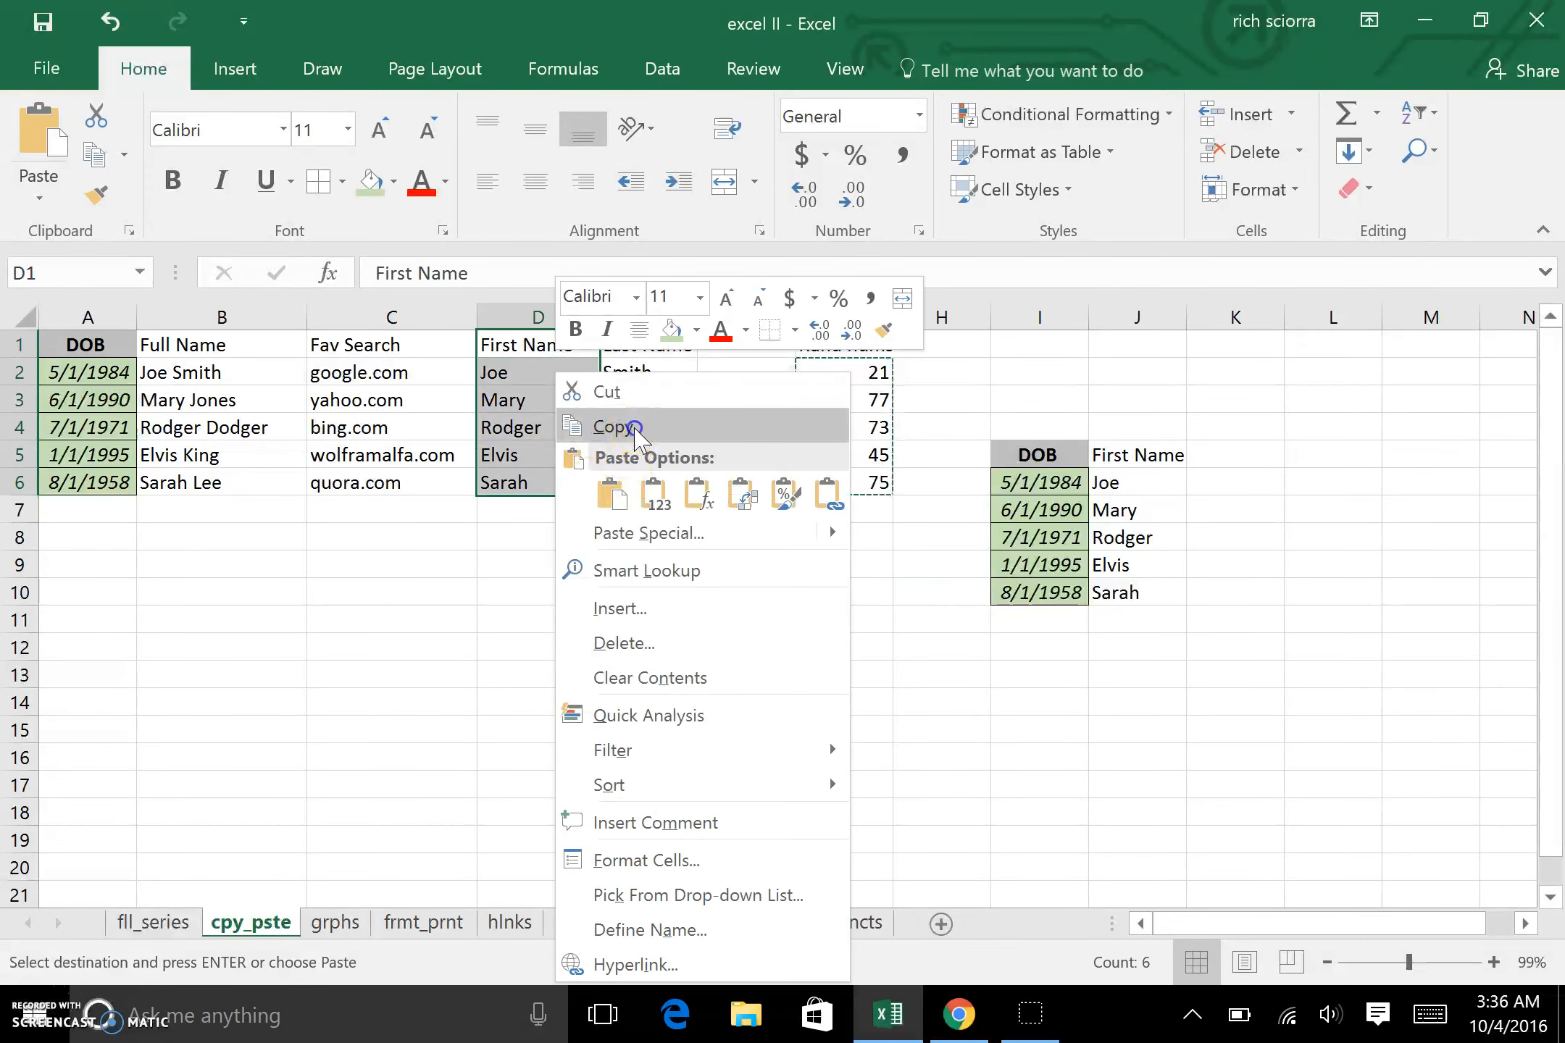
left_click(616, 427)
left_click(1328, 348)
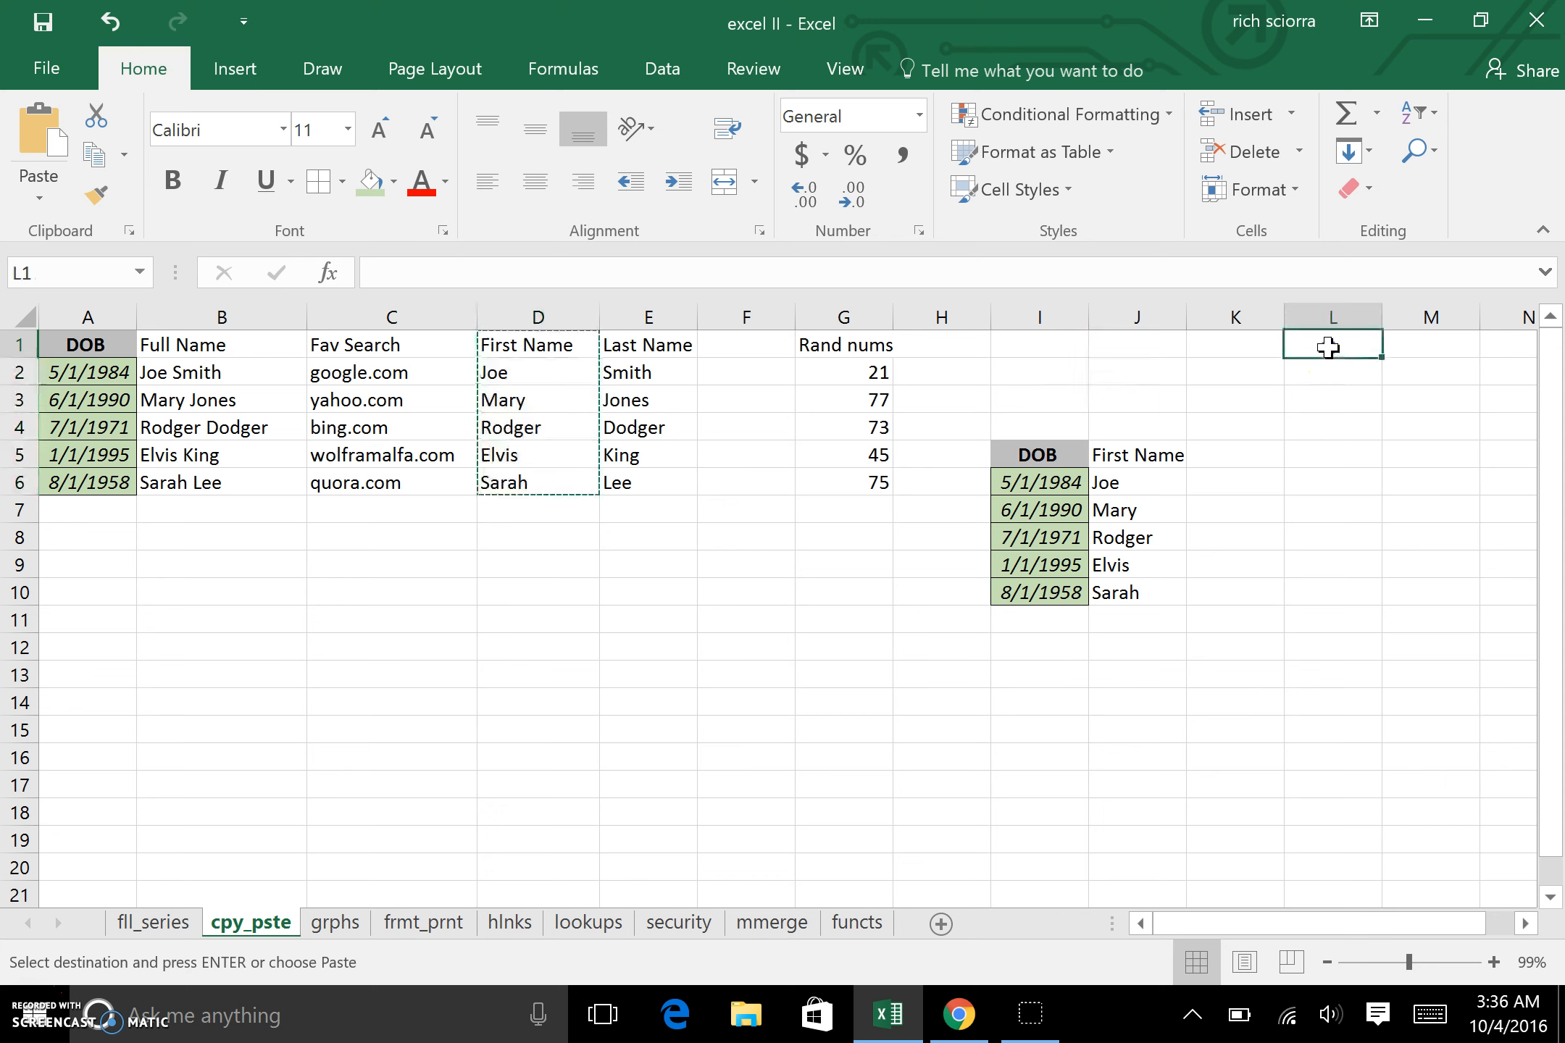
right_click(1328, 348)
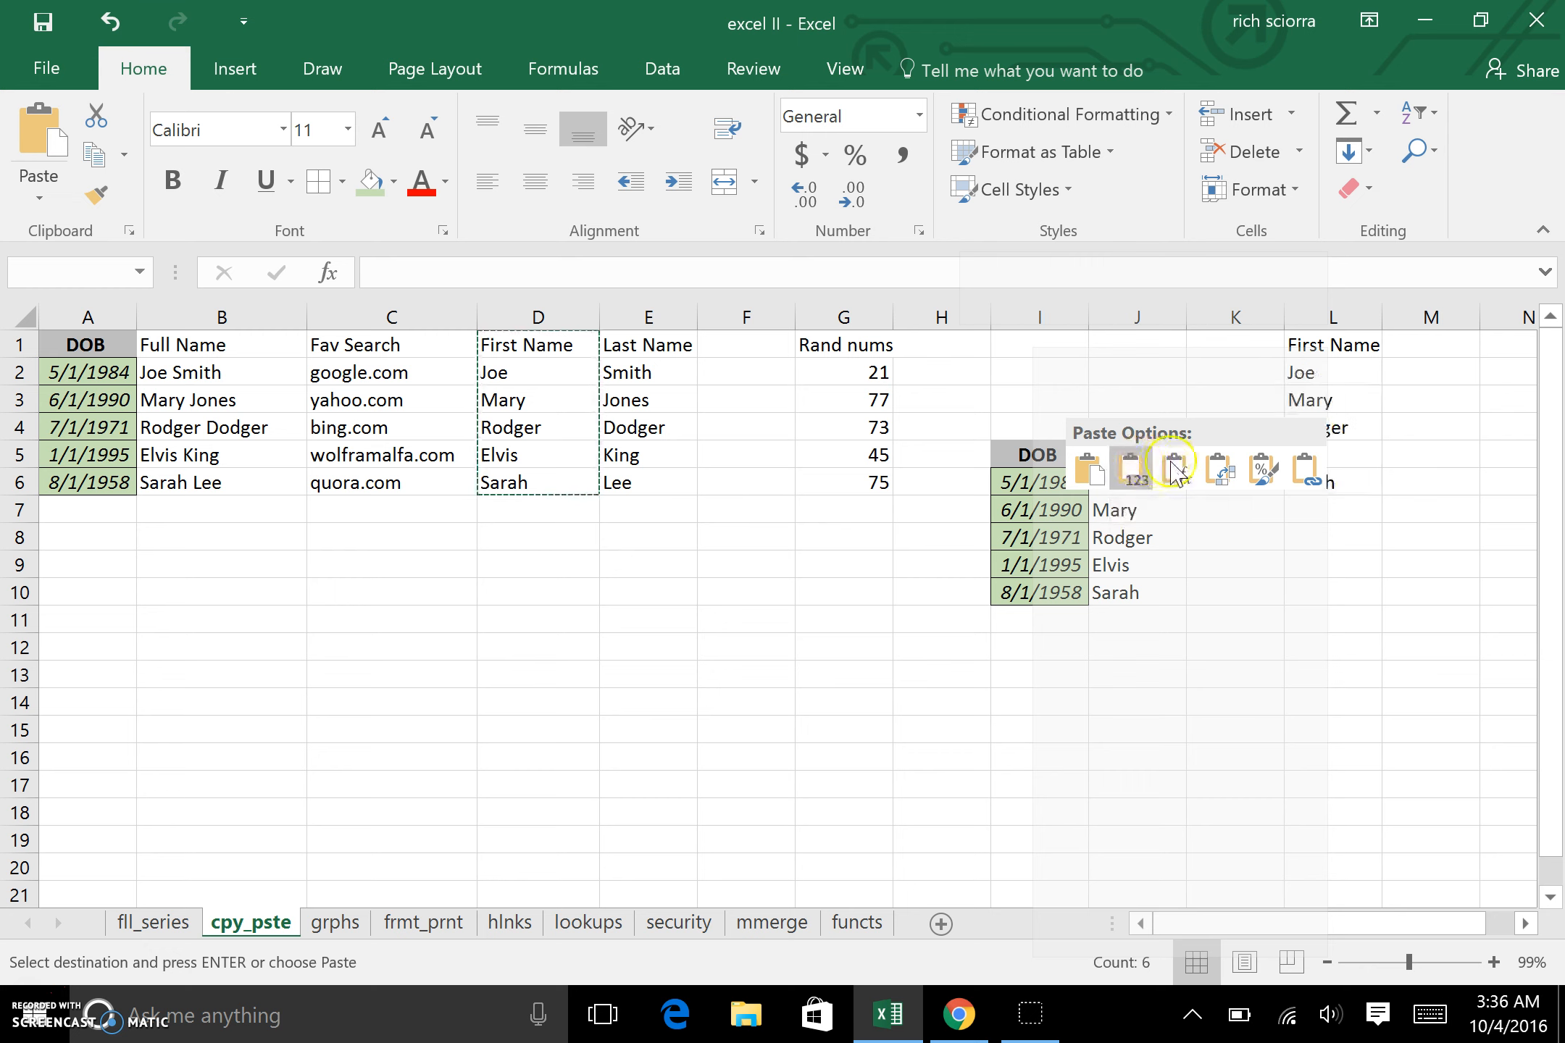
left_click(1174, 472)
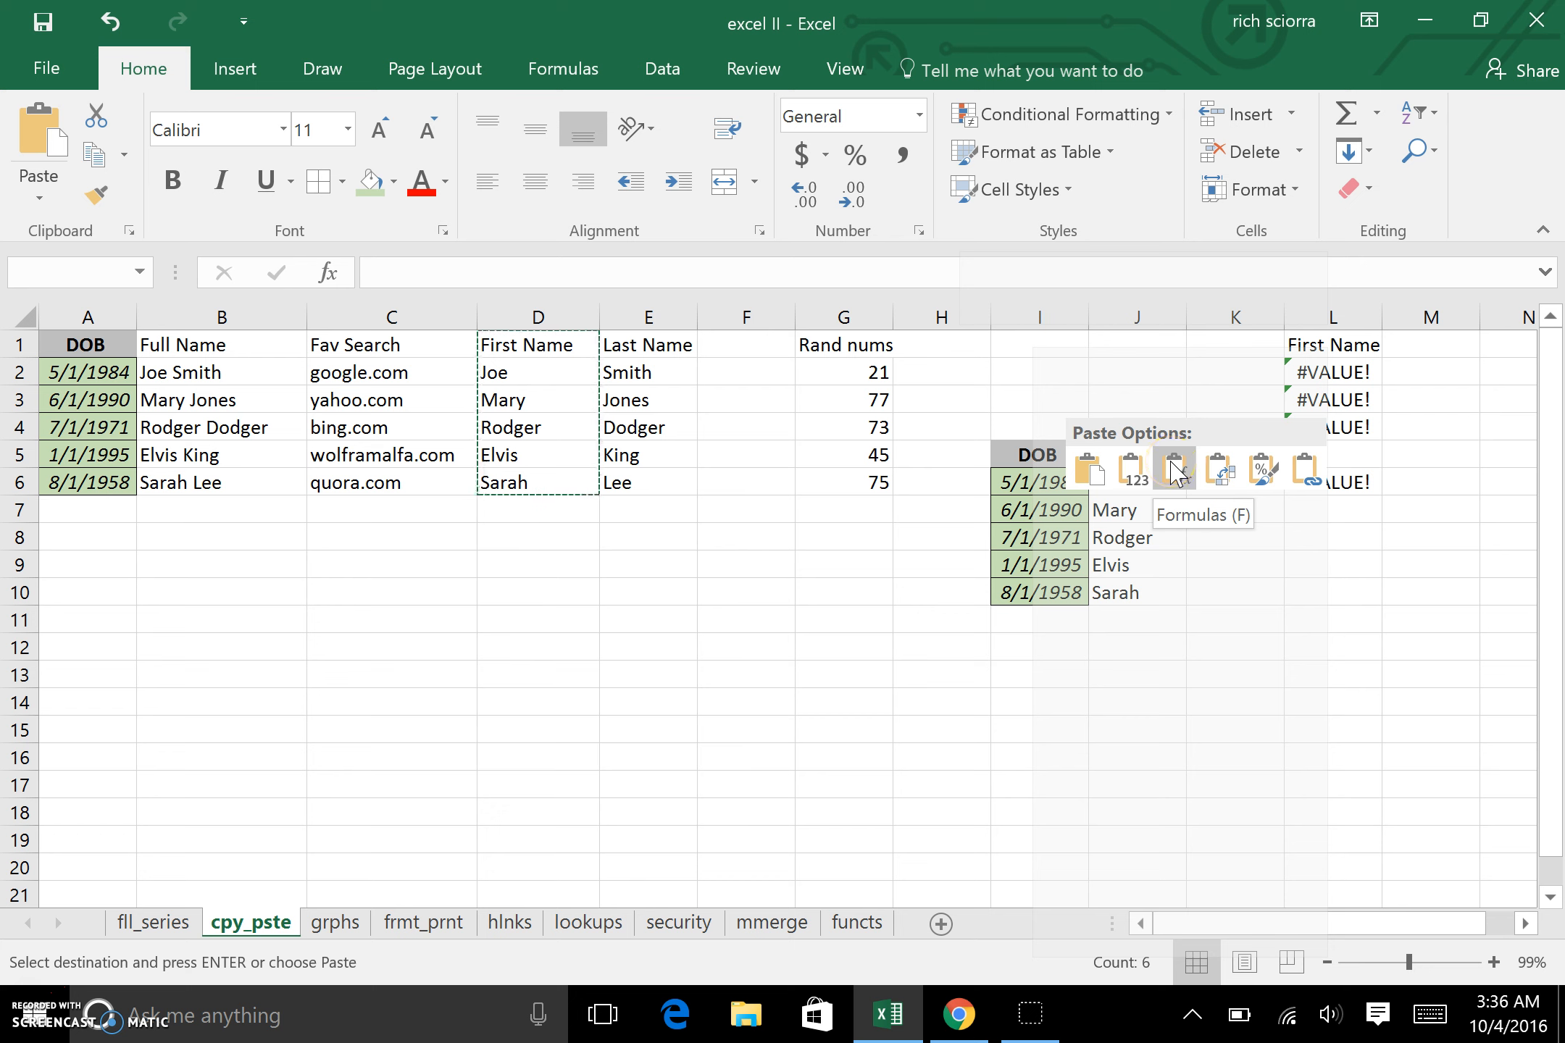
left_click(1334, 374)
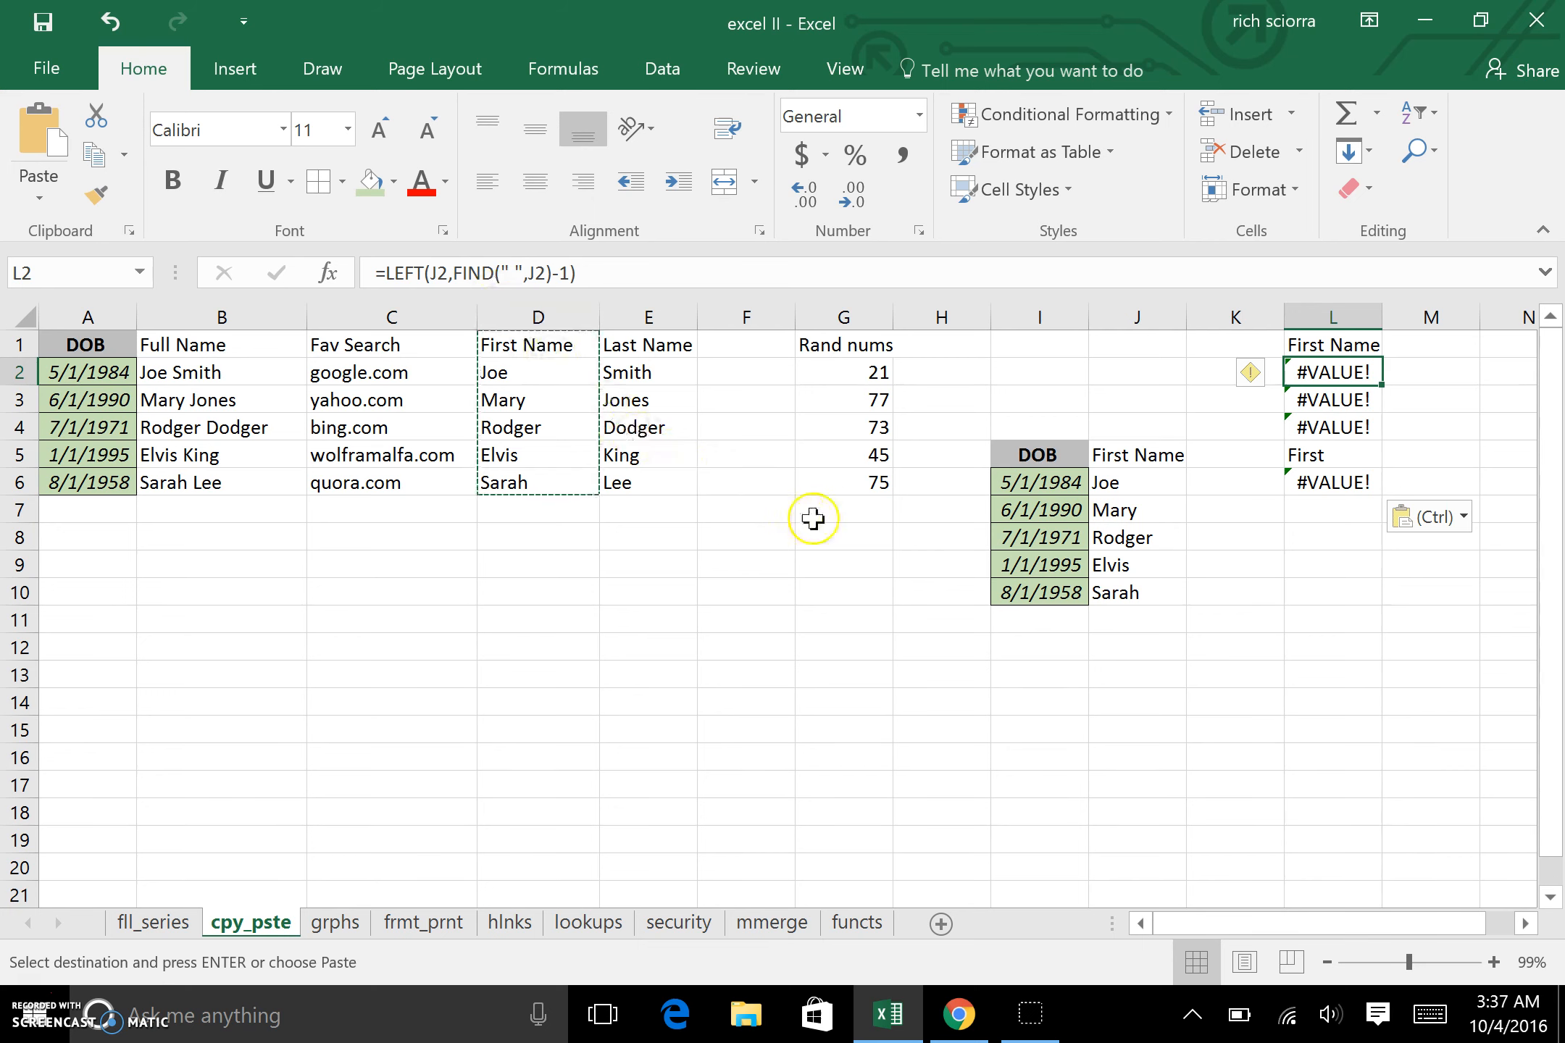
left_click(906, 590)
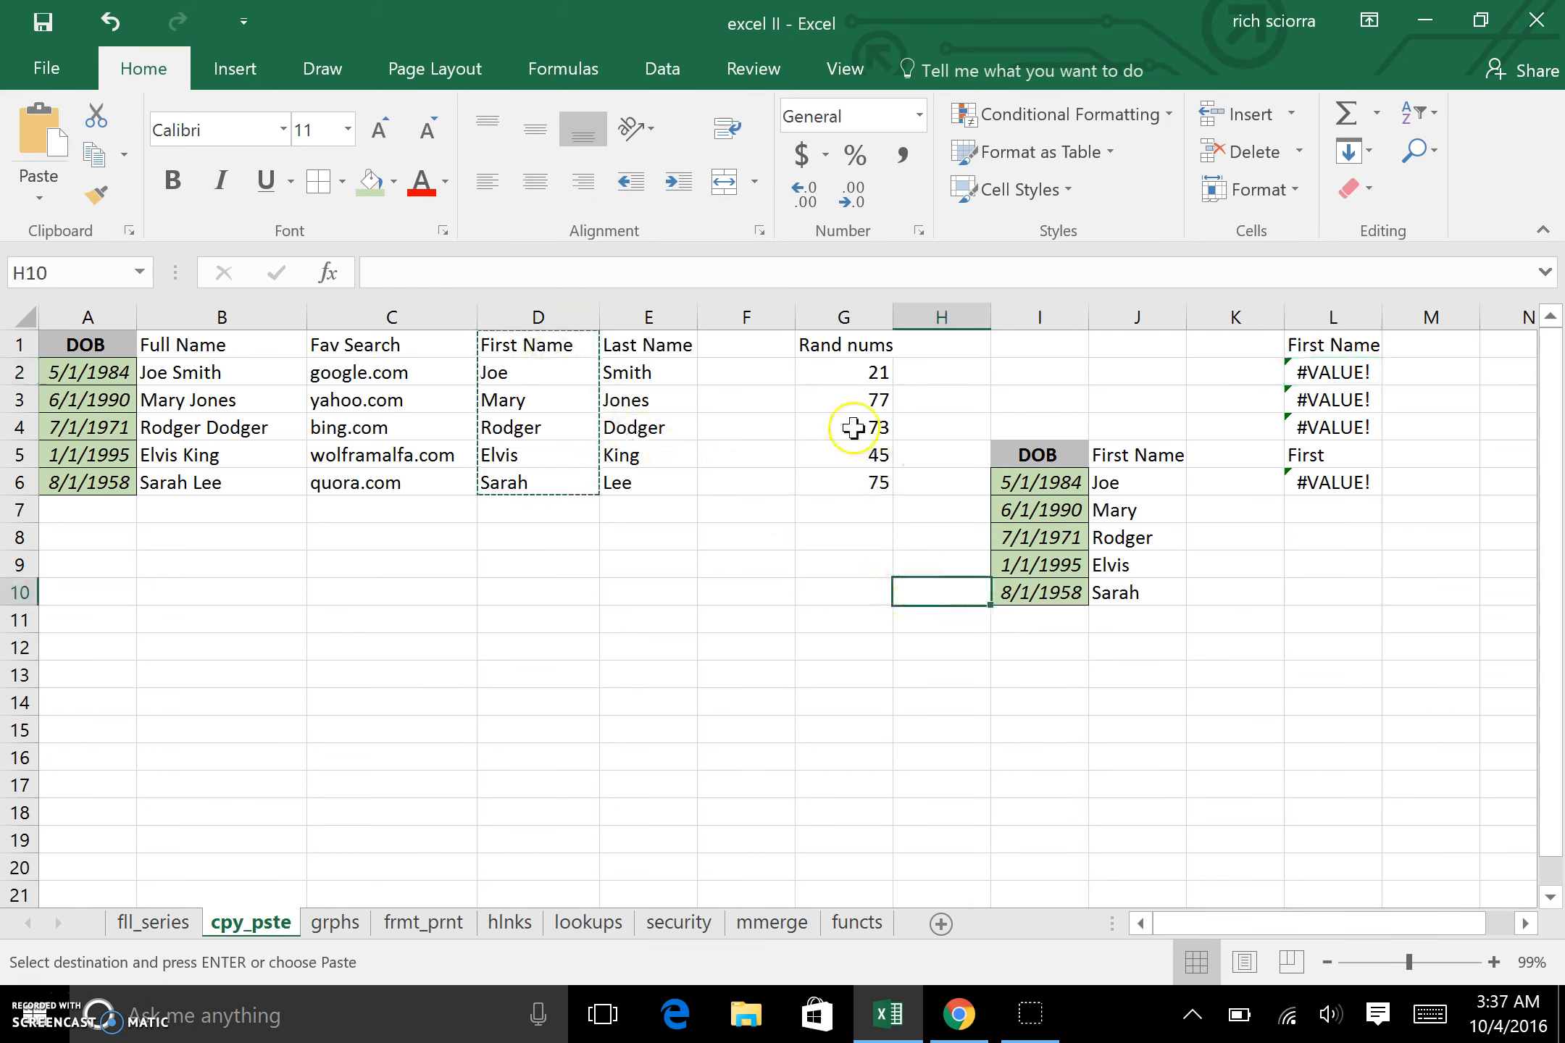
Delete columns G through L to clear the pasted samples from the sheet
left_click(830, 317)
left_click_drag(829, 317, 1351, 315)
right_click(1351, 317)
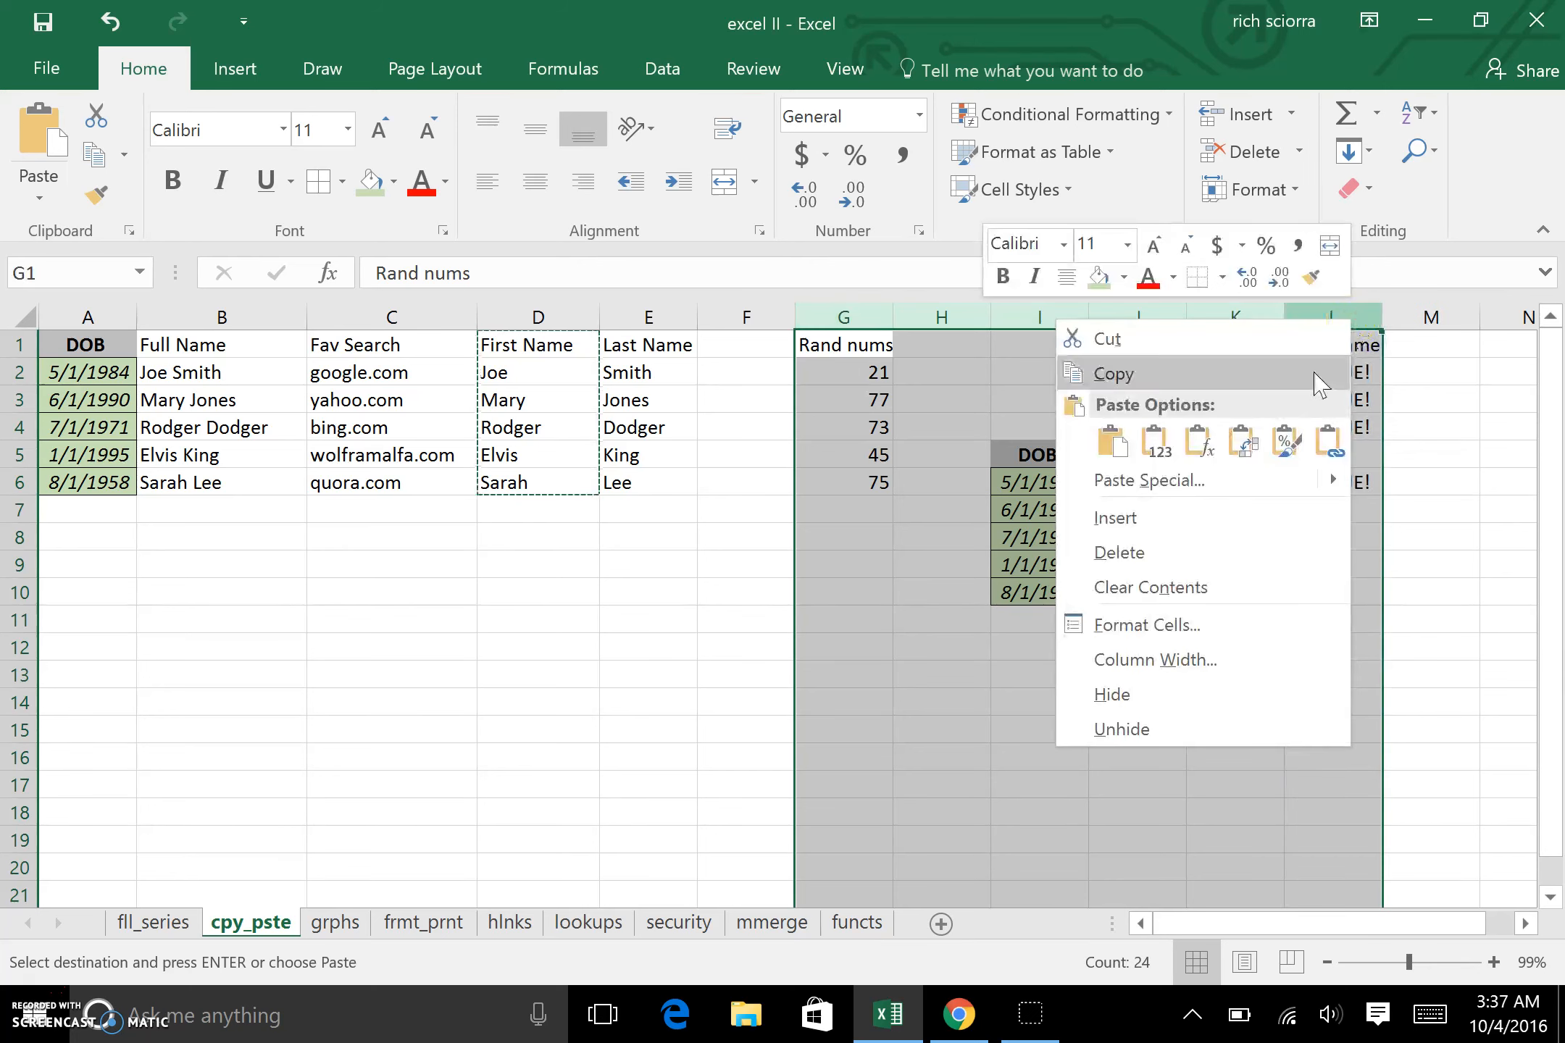
left_click(1209, 545)
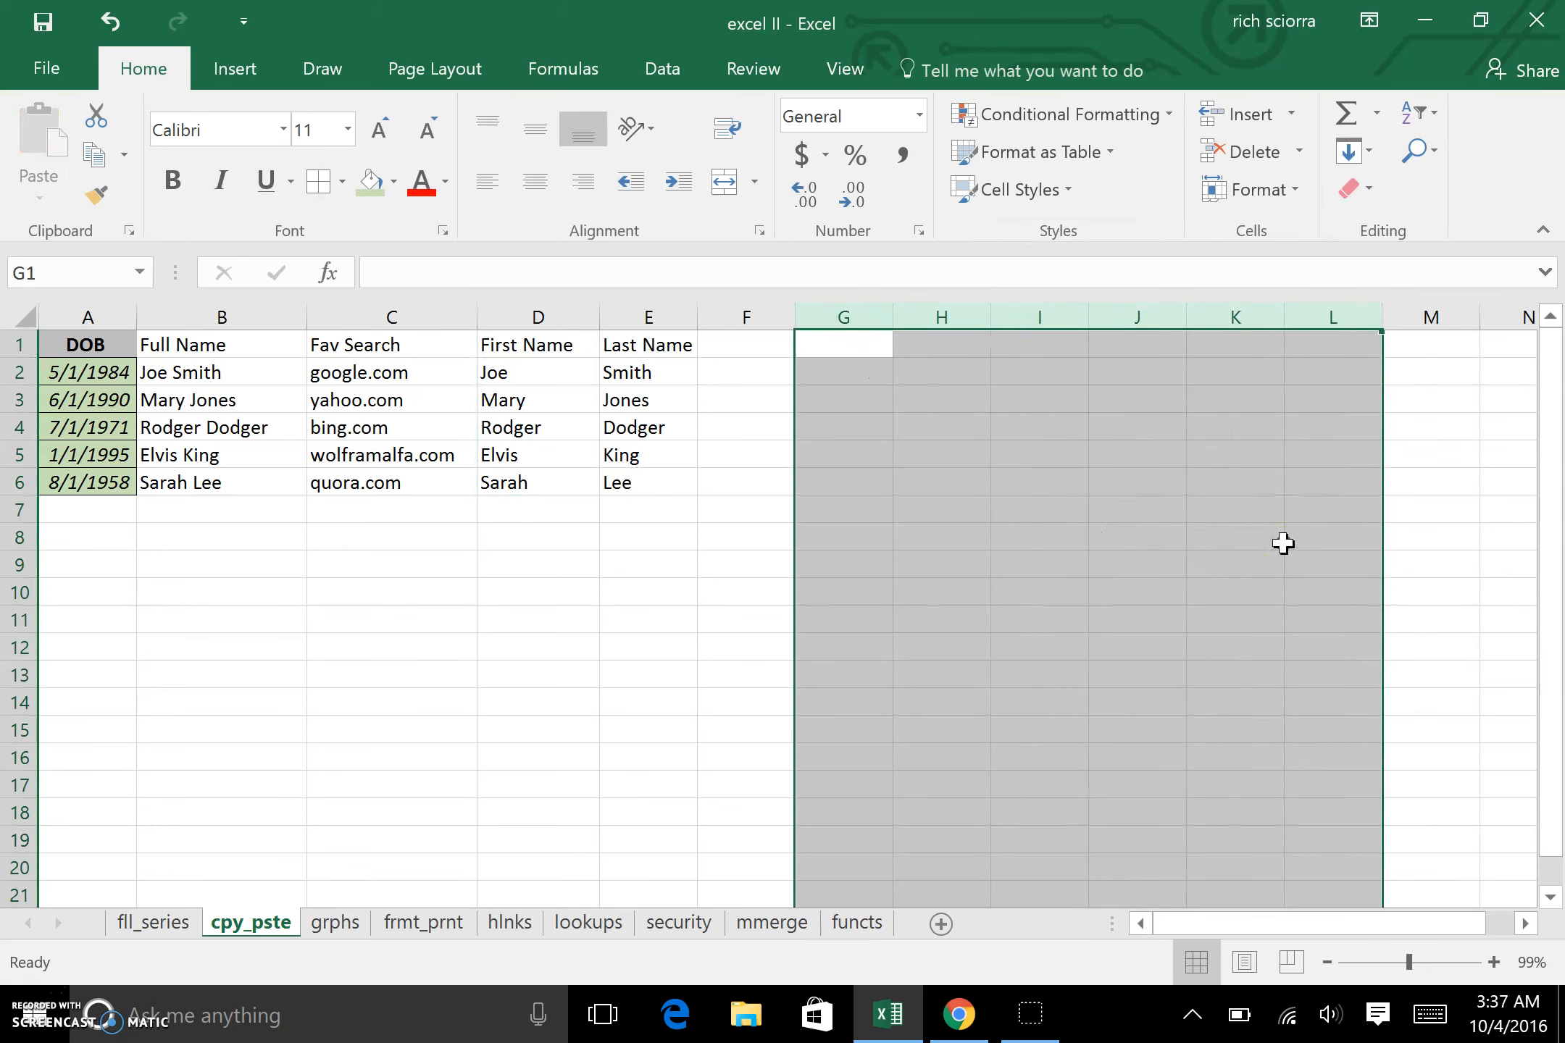
left_click(1275, 540)
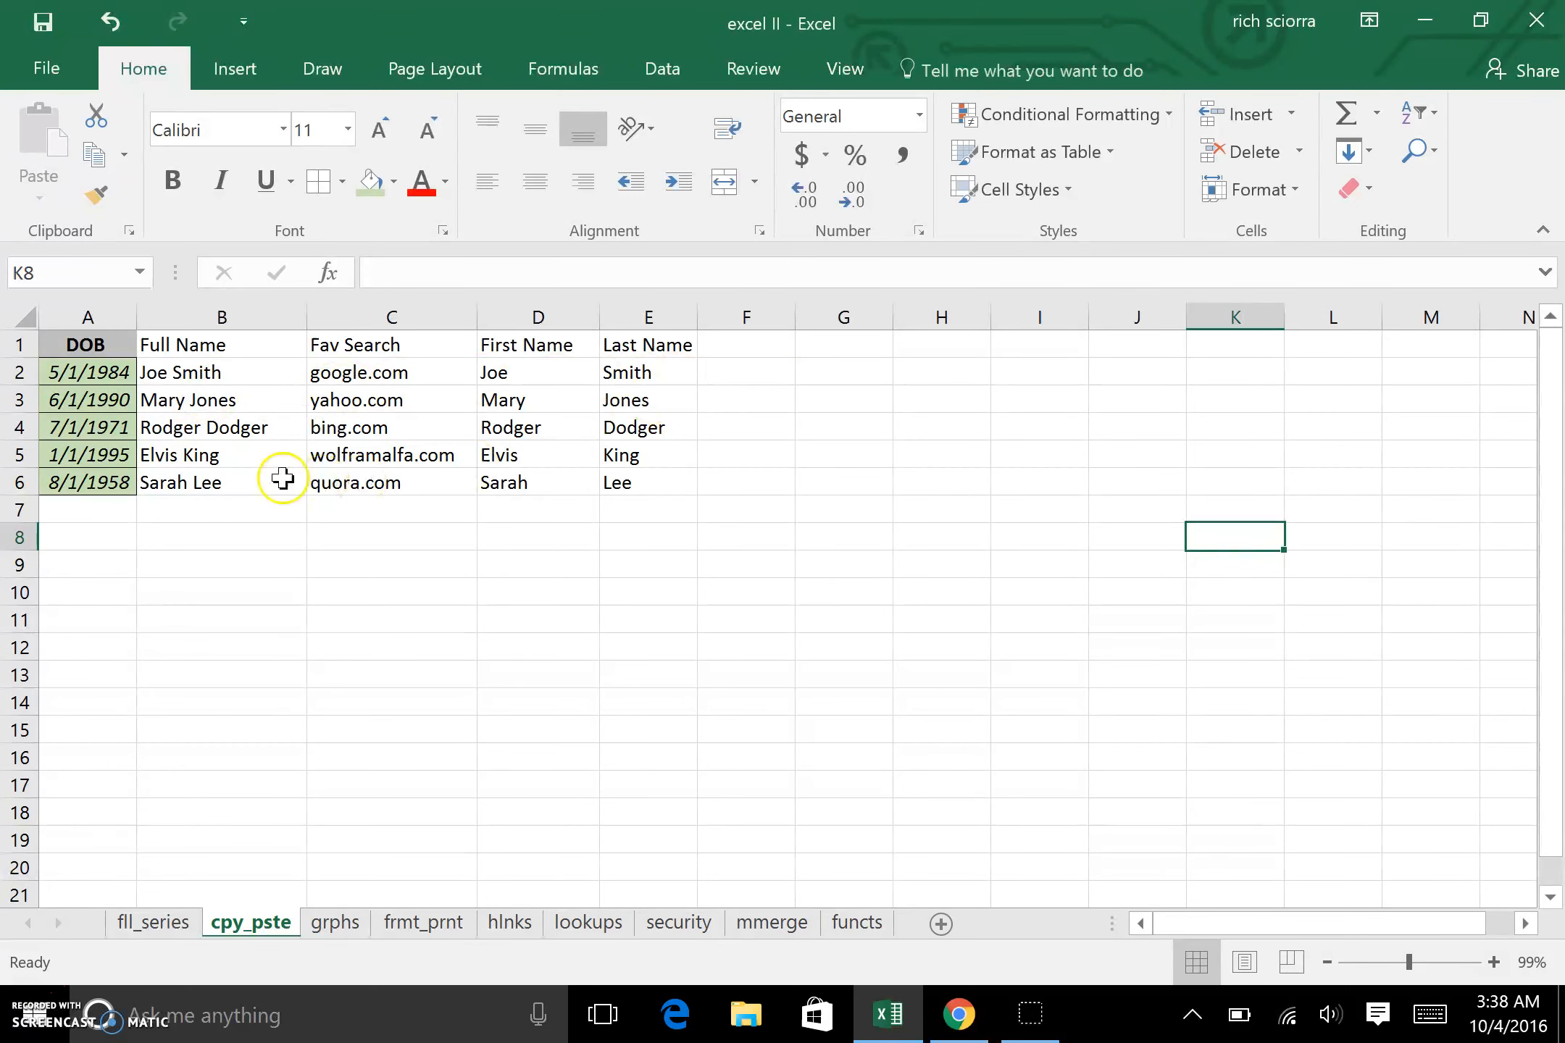
Copy the full names in B2:B6 and paste them transposed into row 1 starting at G1
left_click_drag(216, 371, 222, 475)
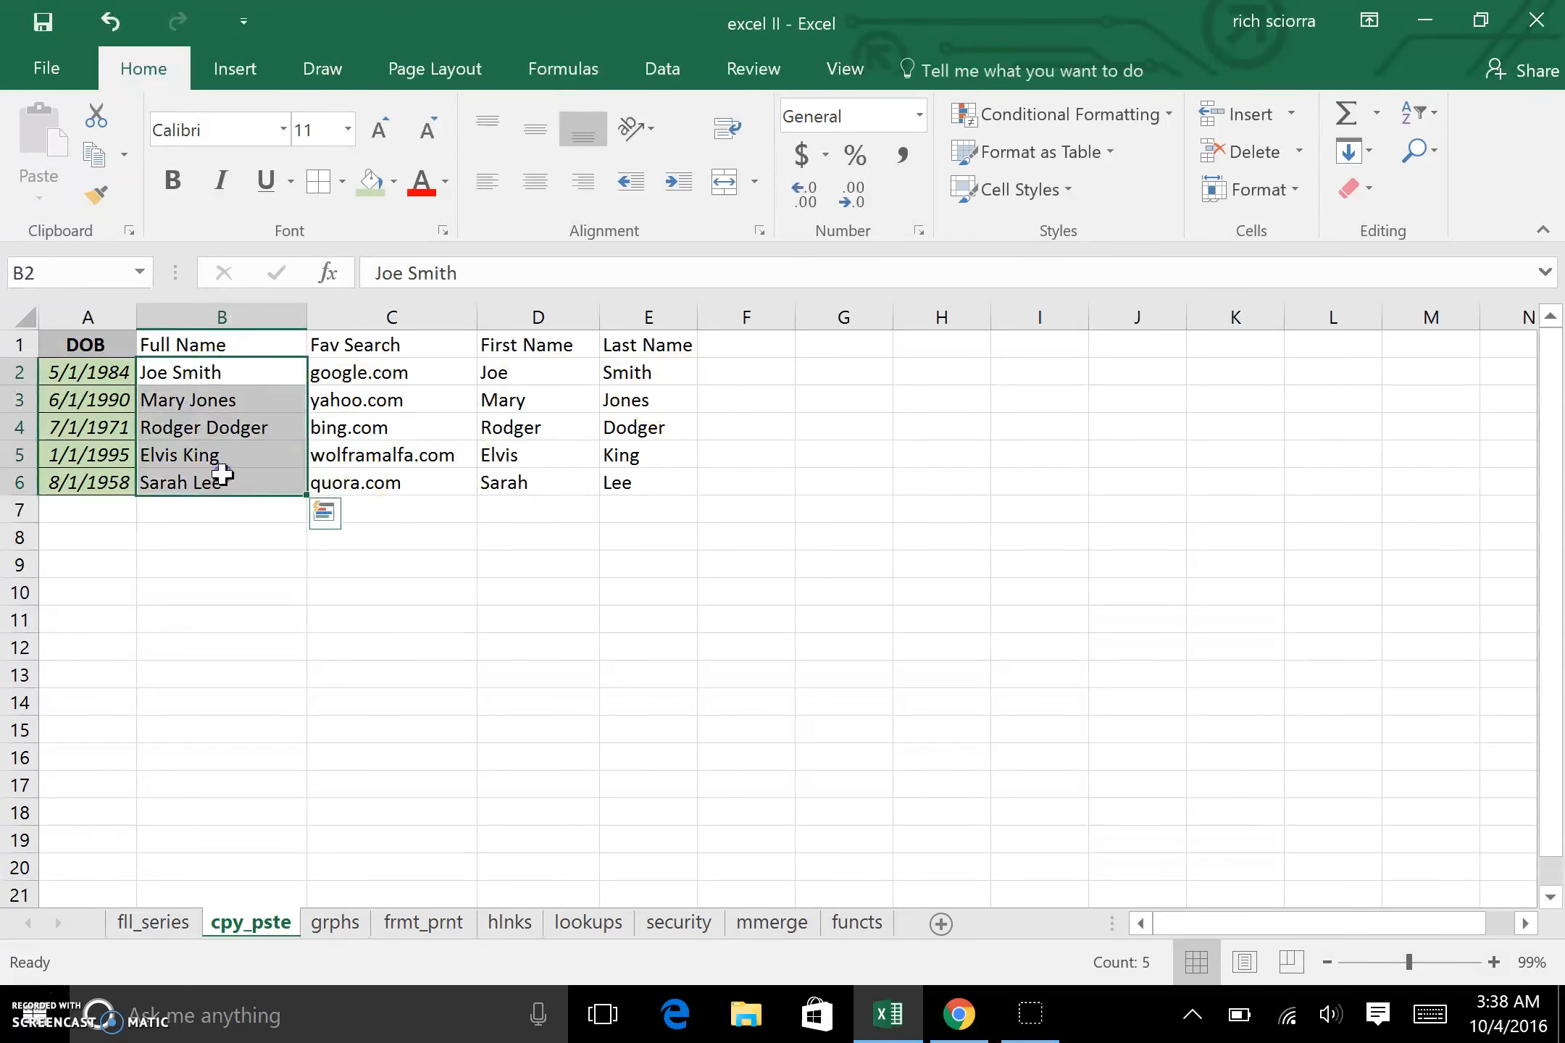
right_click(222, 475)
left_click(314, 428)
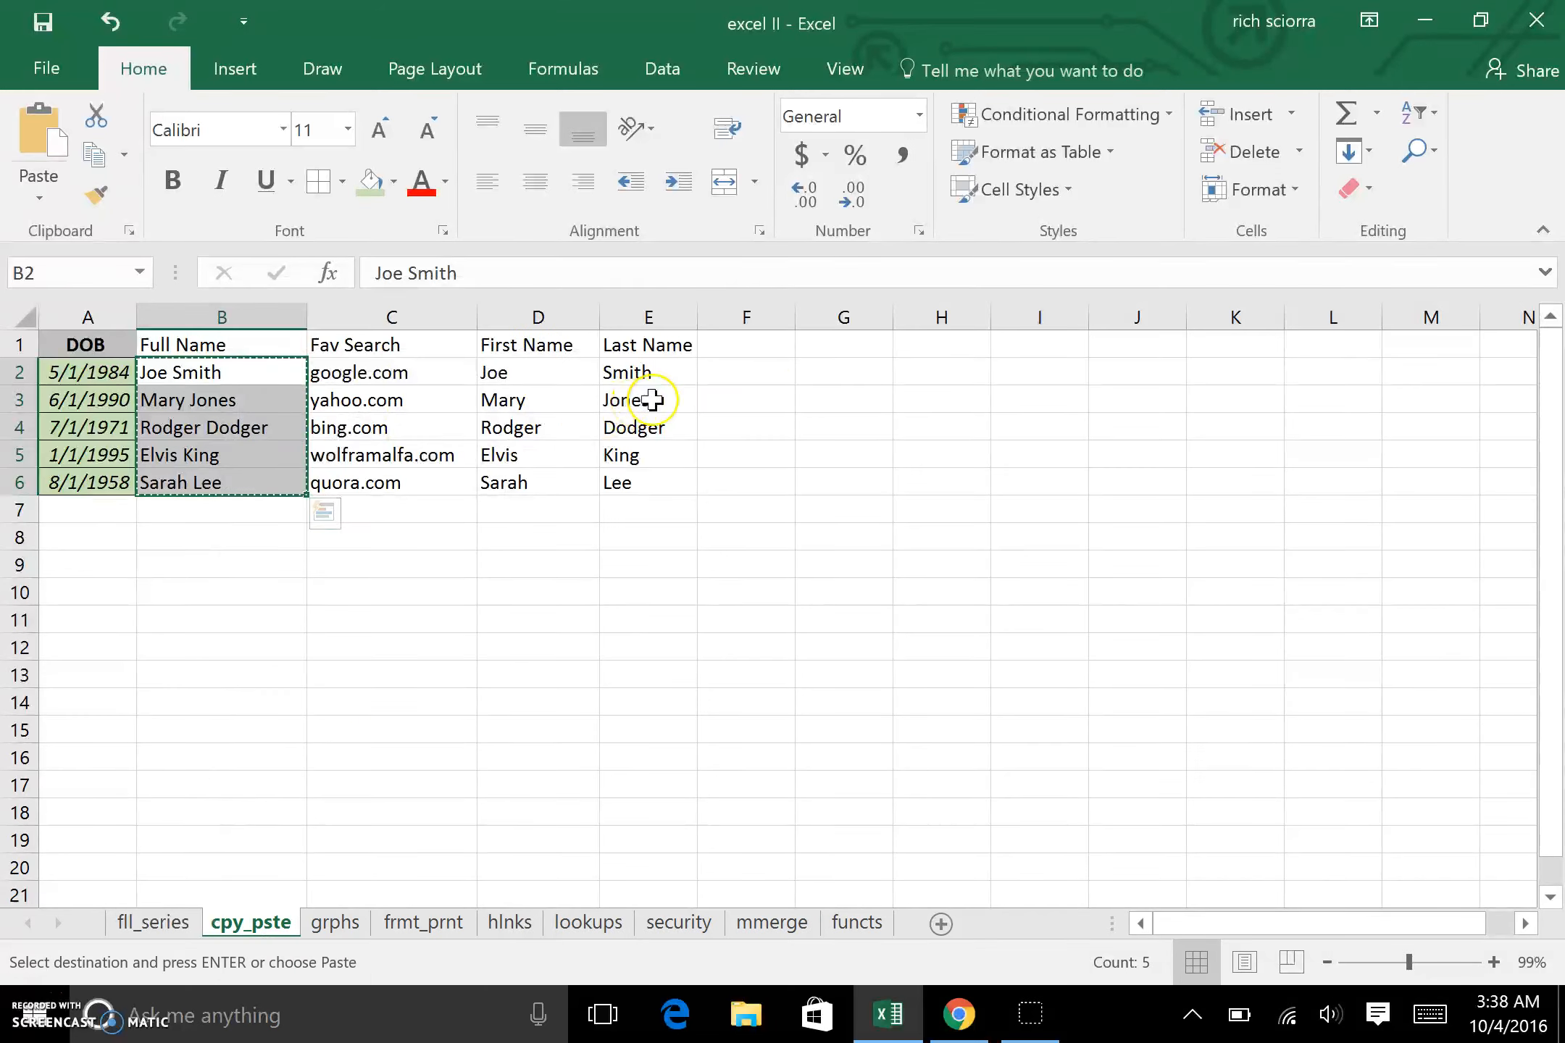
left_click(816, 341)
right_click(819, 345)
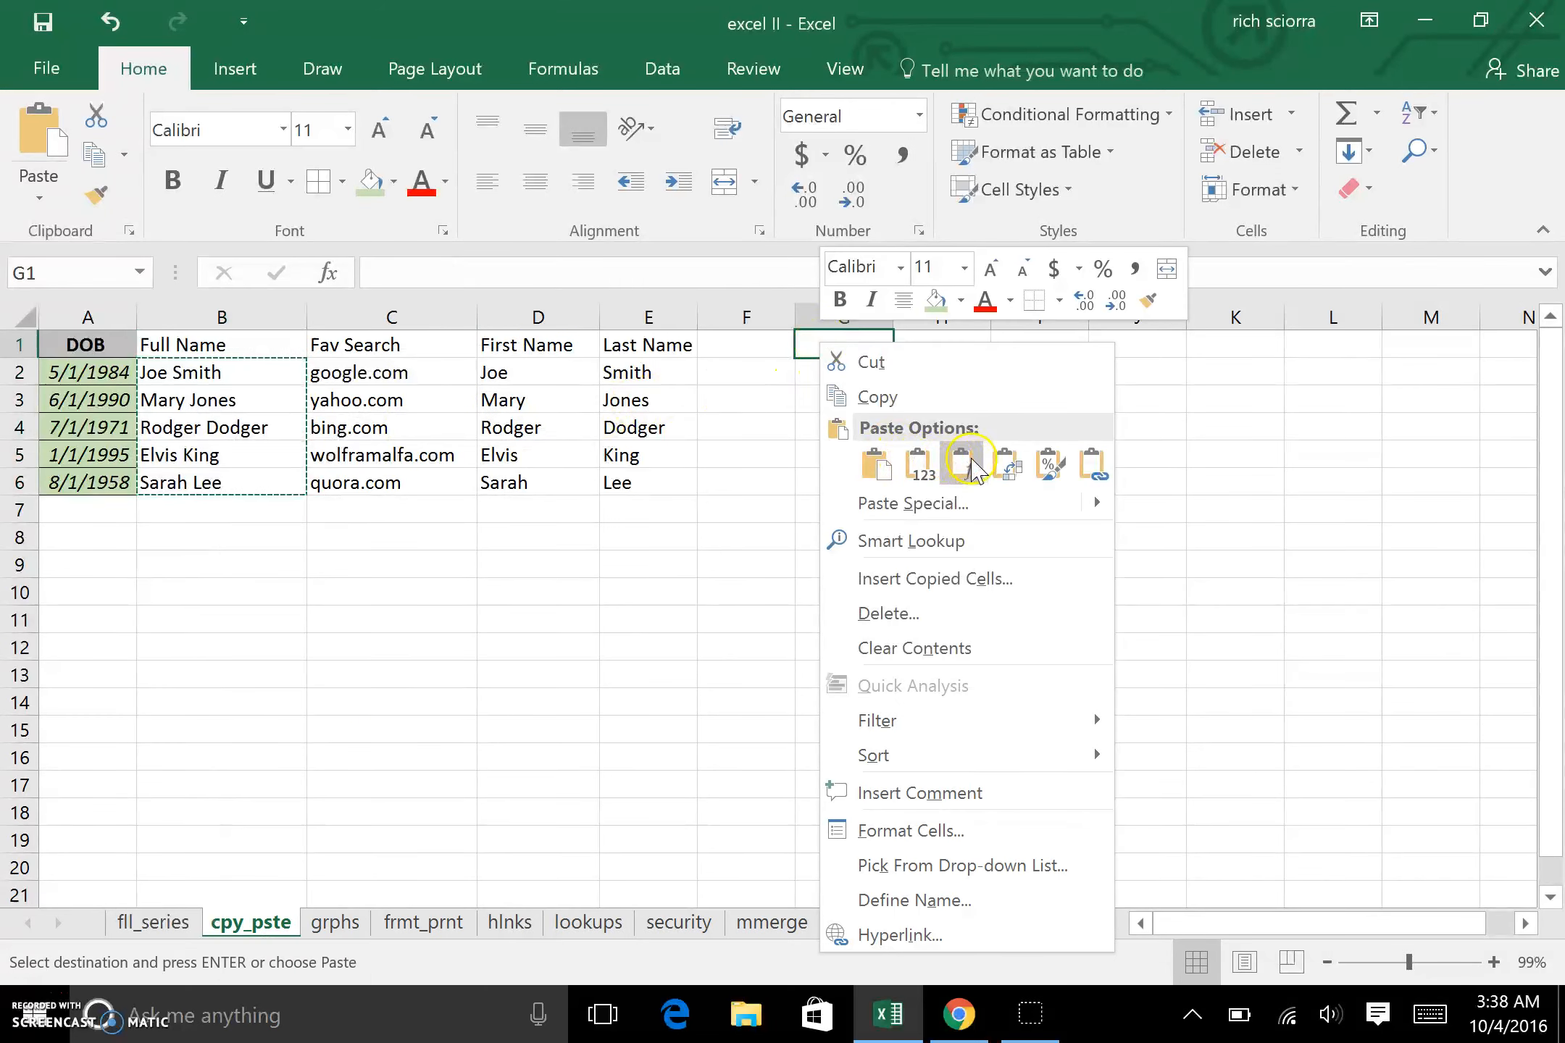
left_click(1007, 467)
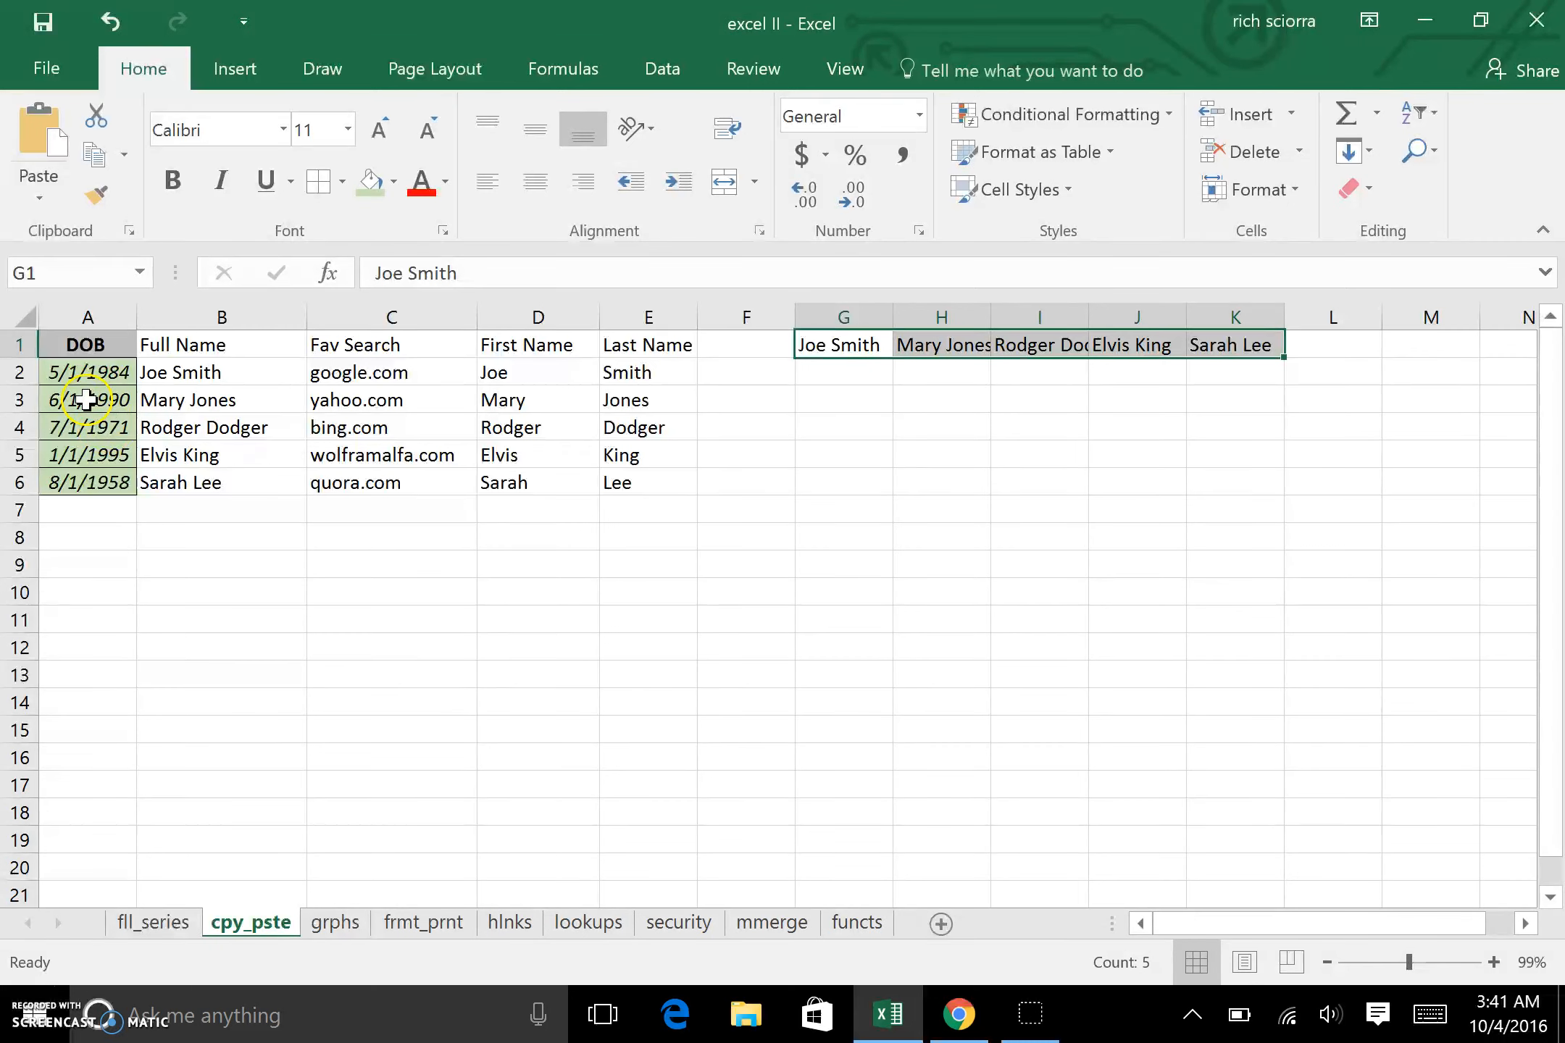
Copy the DOB header in A1 and paste only its formatting onto the headers B1:E1
left_click(120, 342)
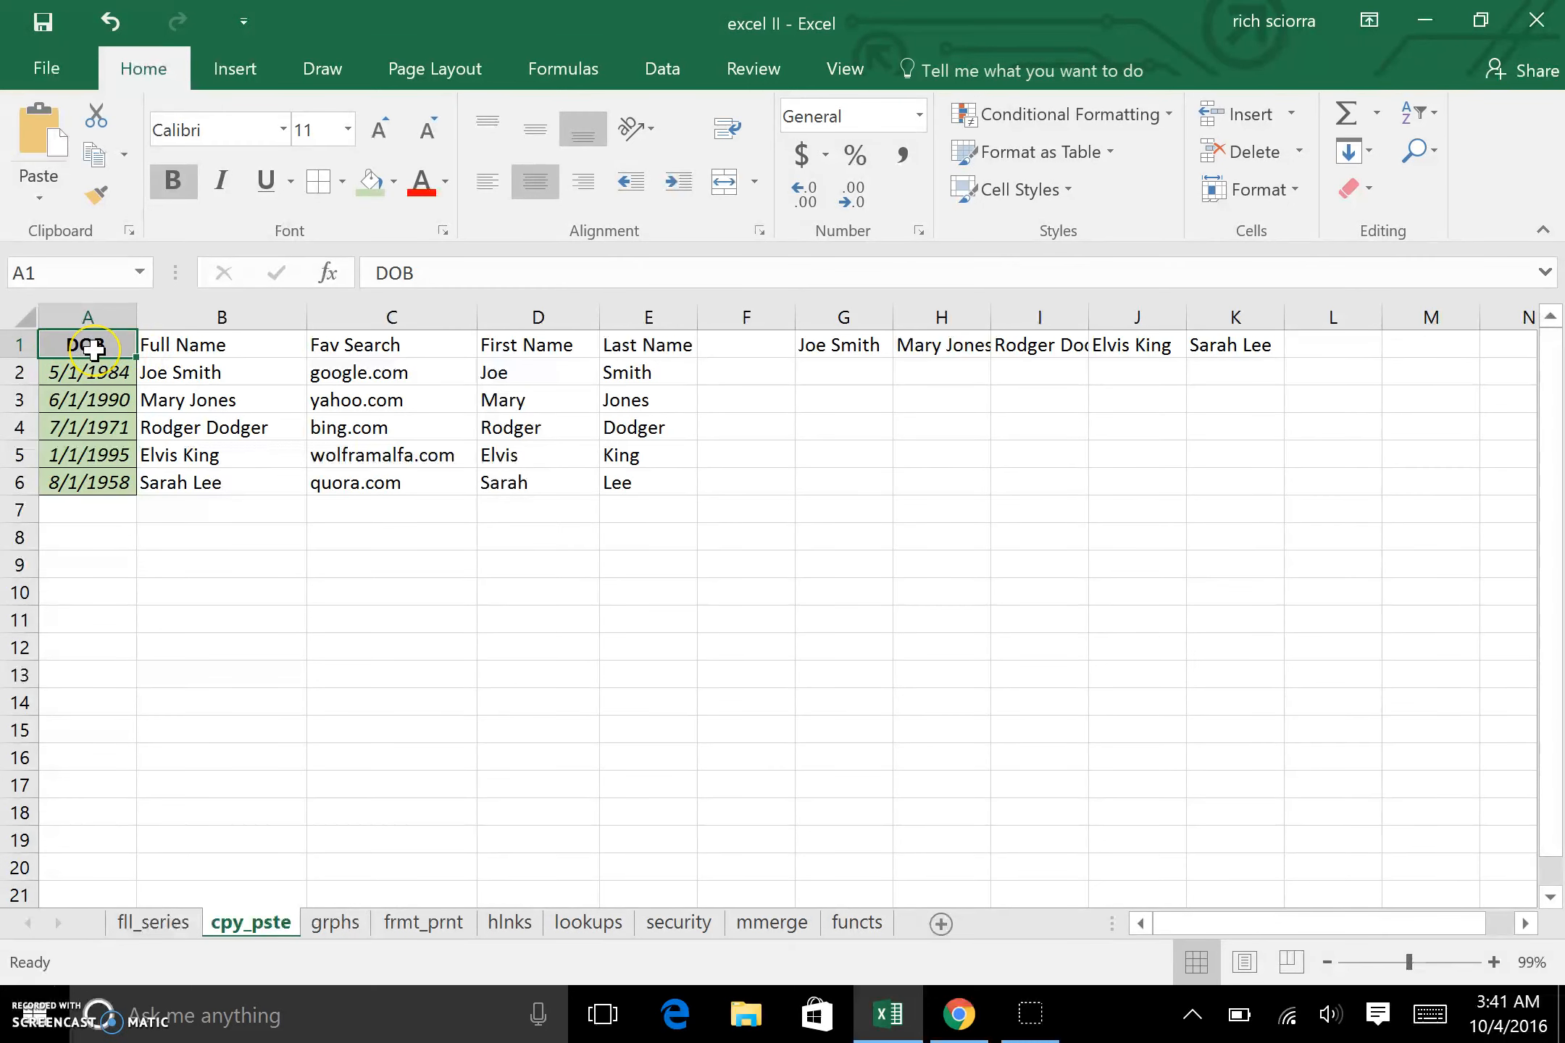
right_click(93, 349)
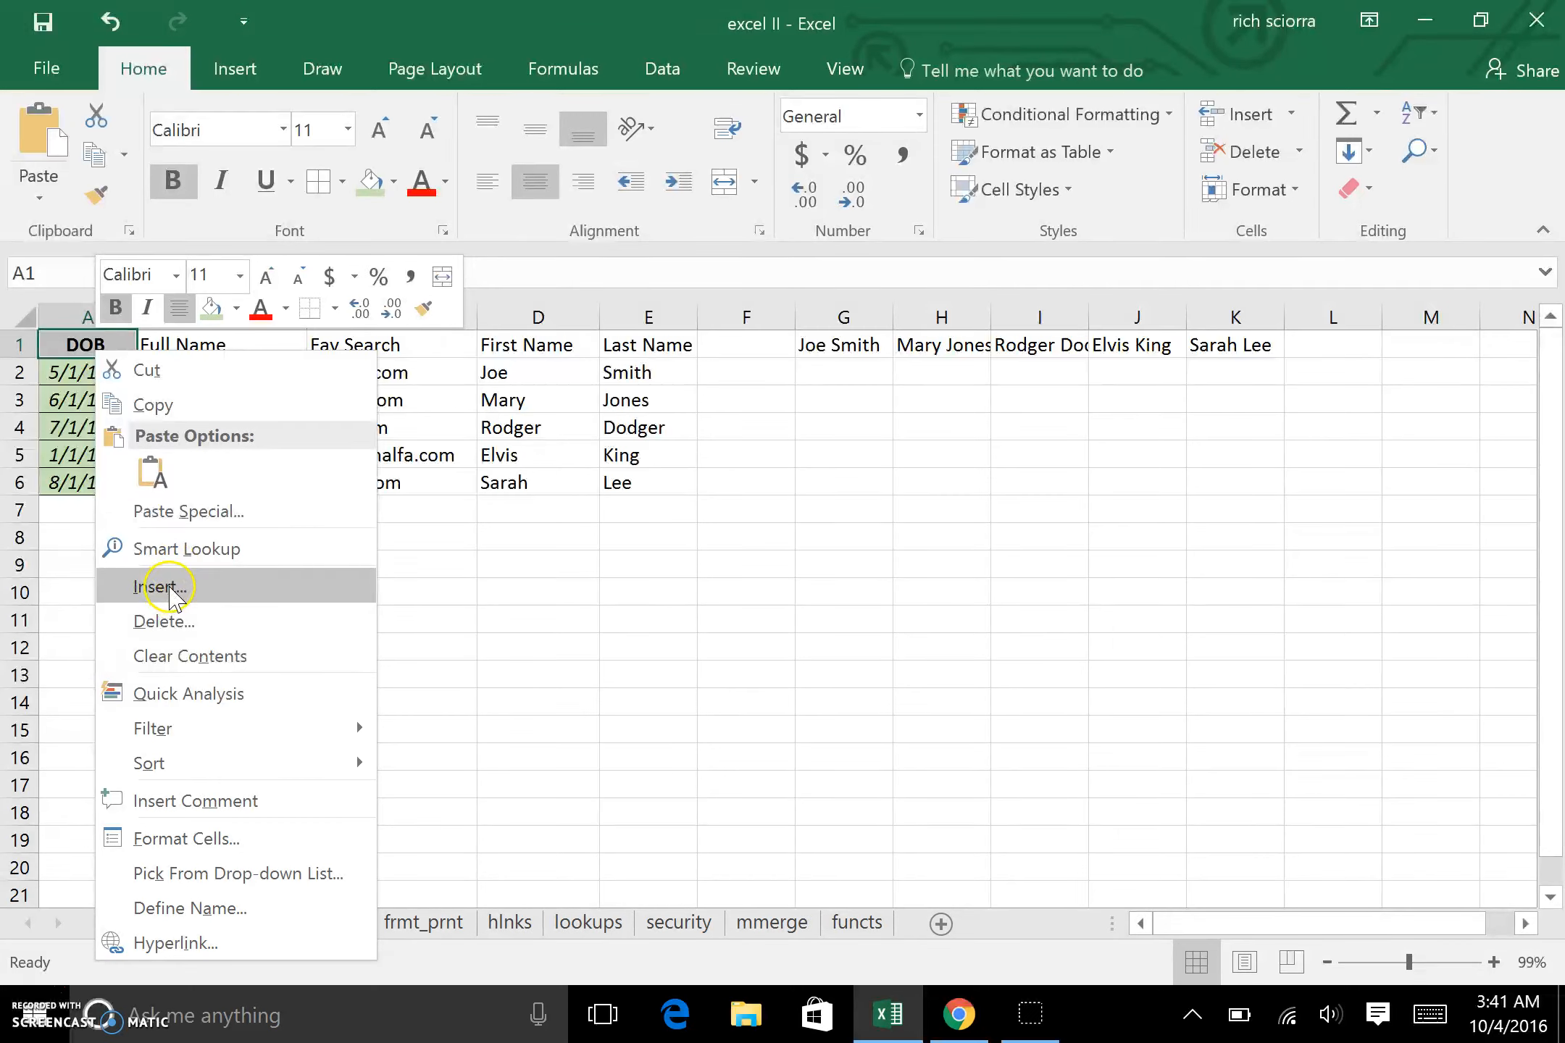
left_click(216, 403)
left_click_drag(212, 343, 638, 346)
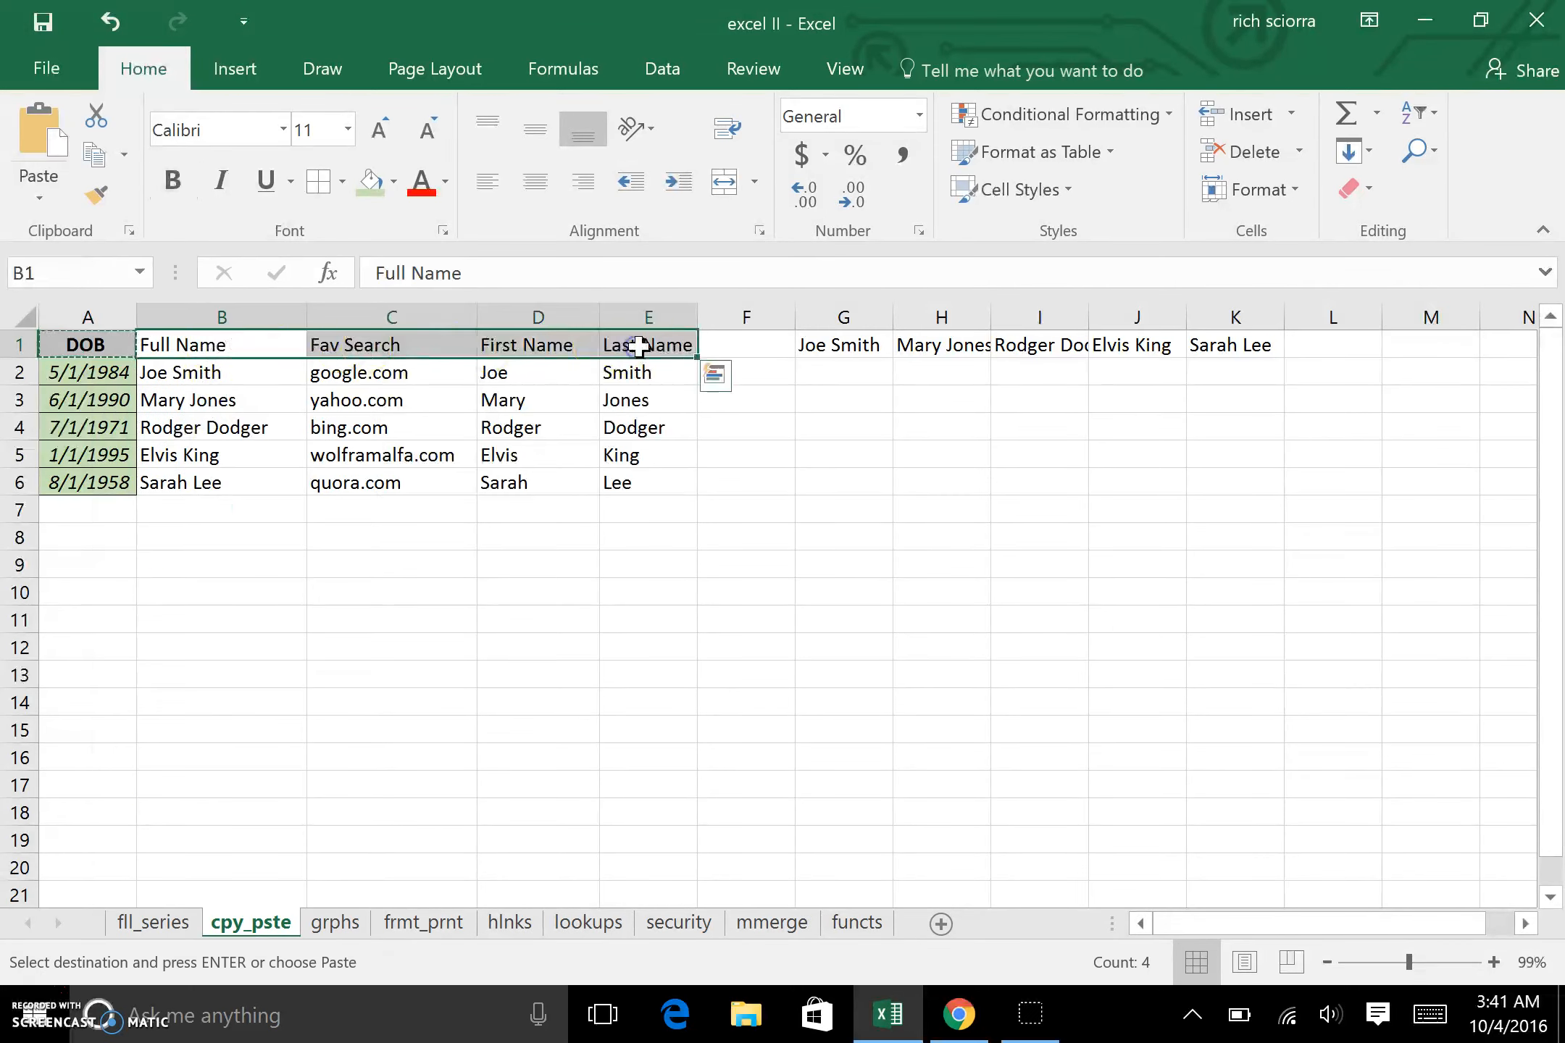
right_click(639, 346)
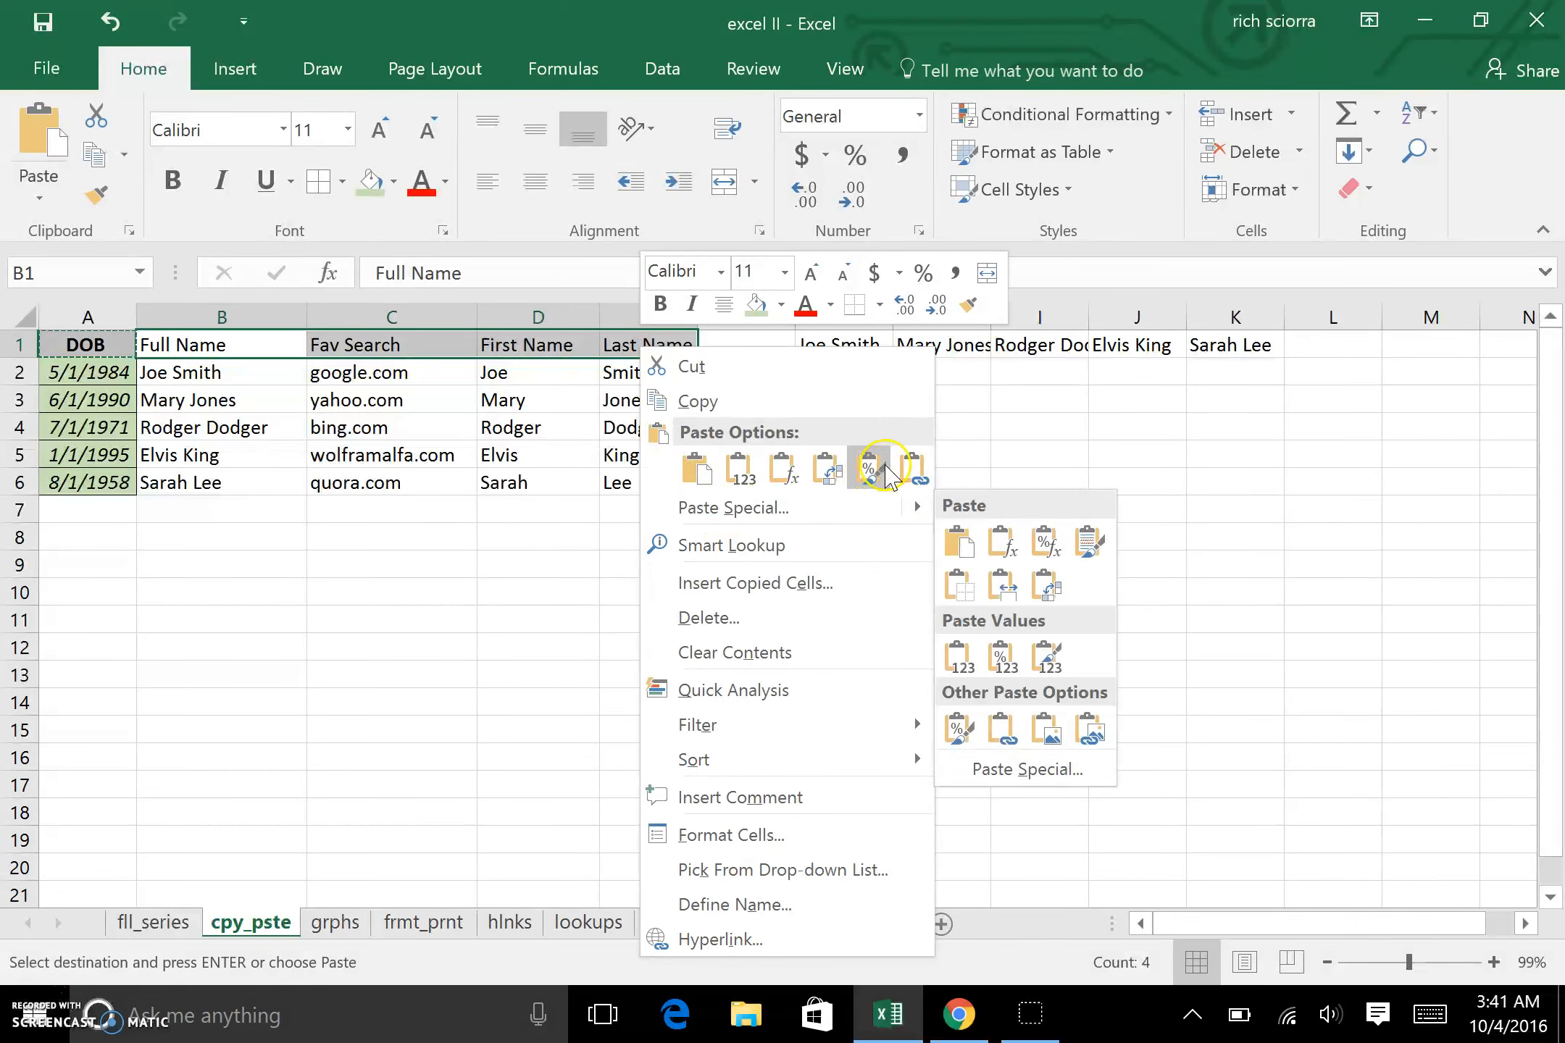
left_click(876, 471)
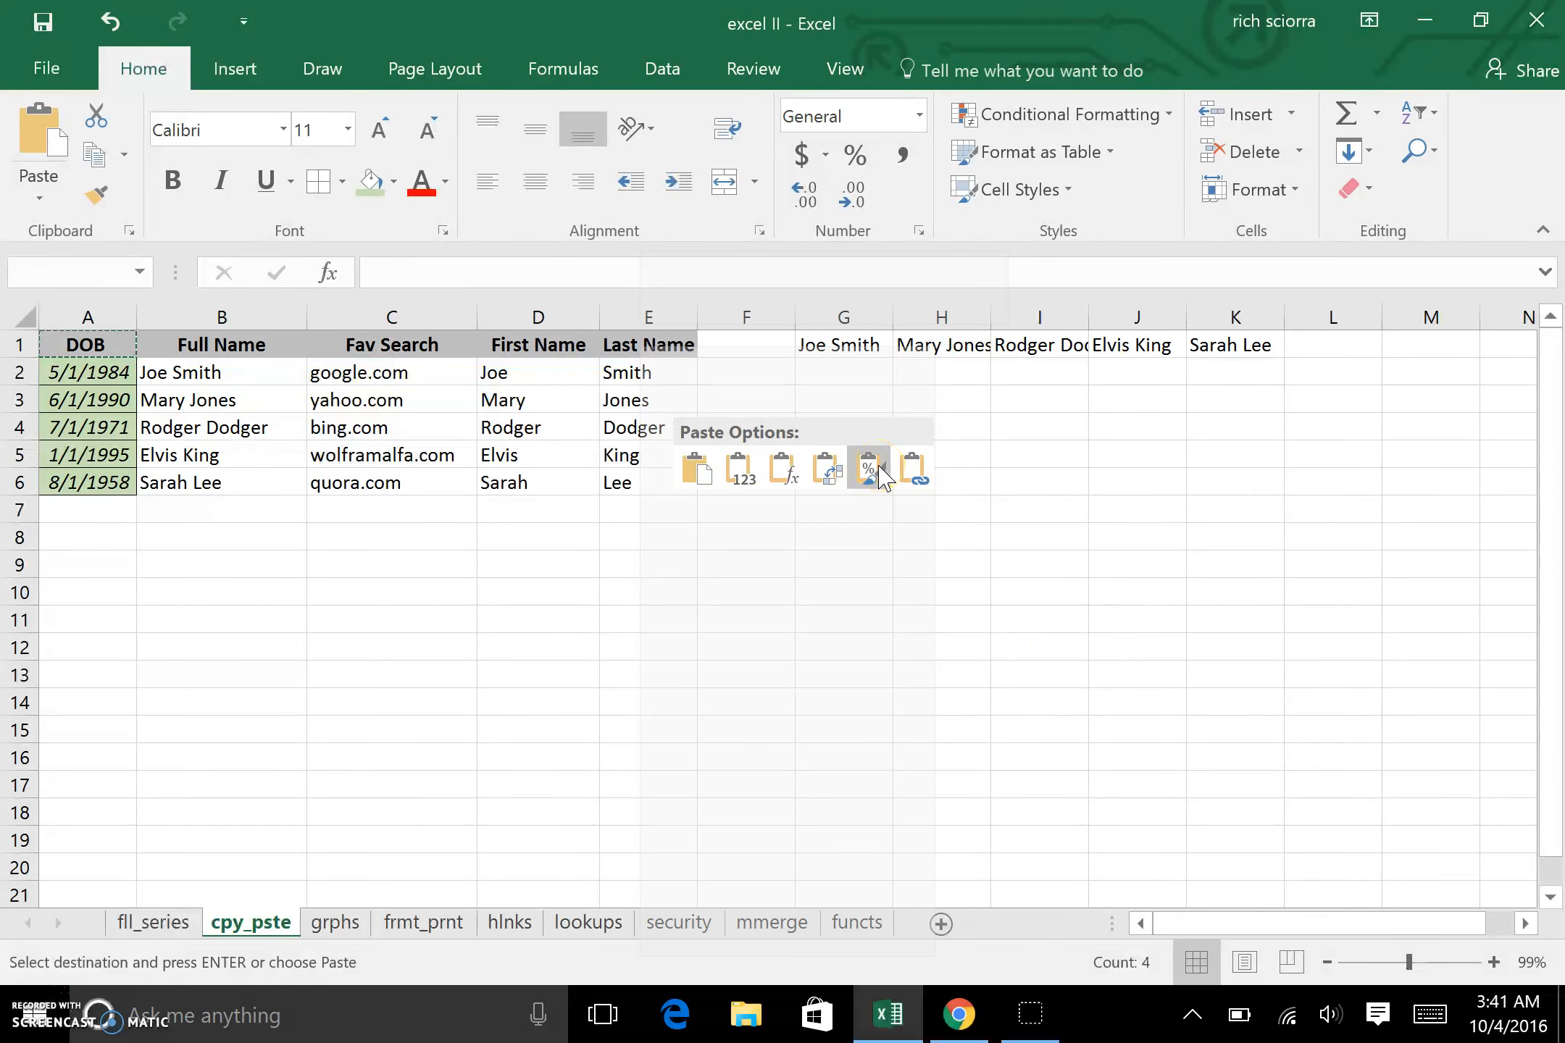
left_click(750, 543)
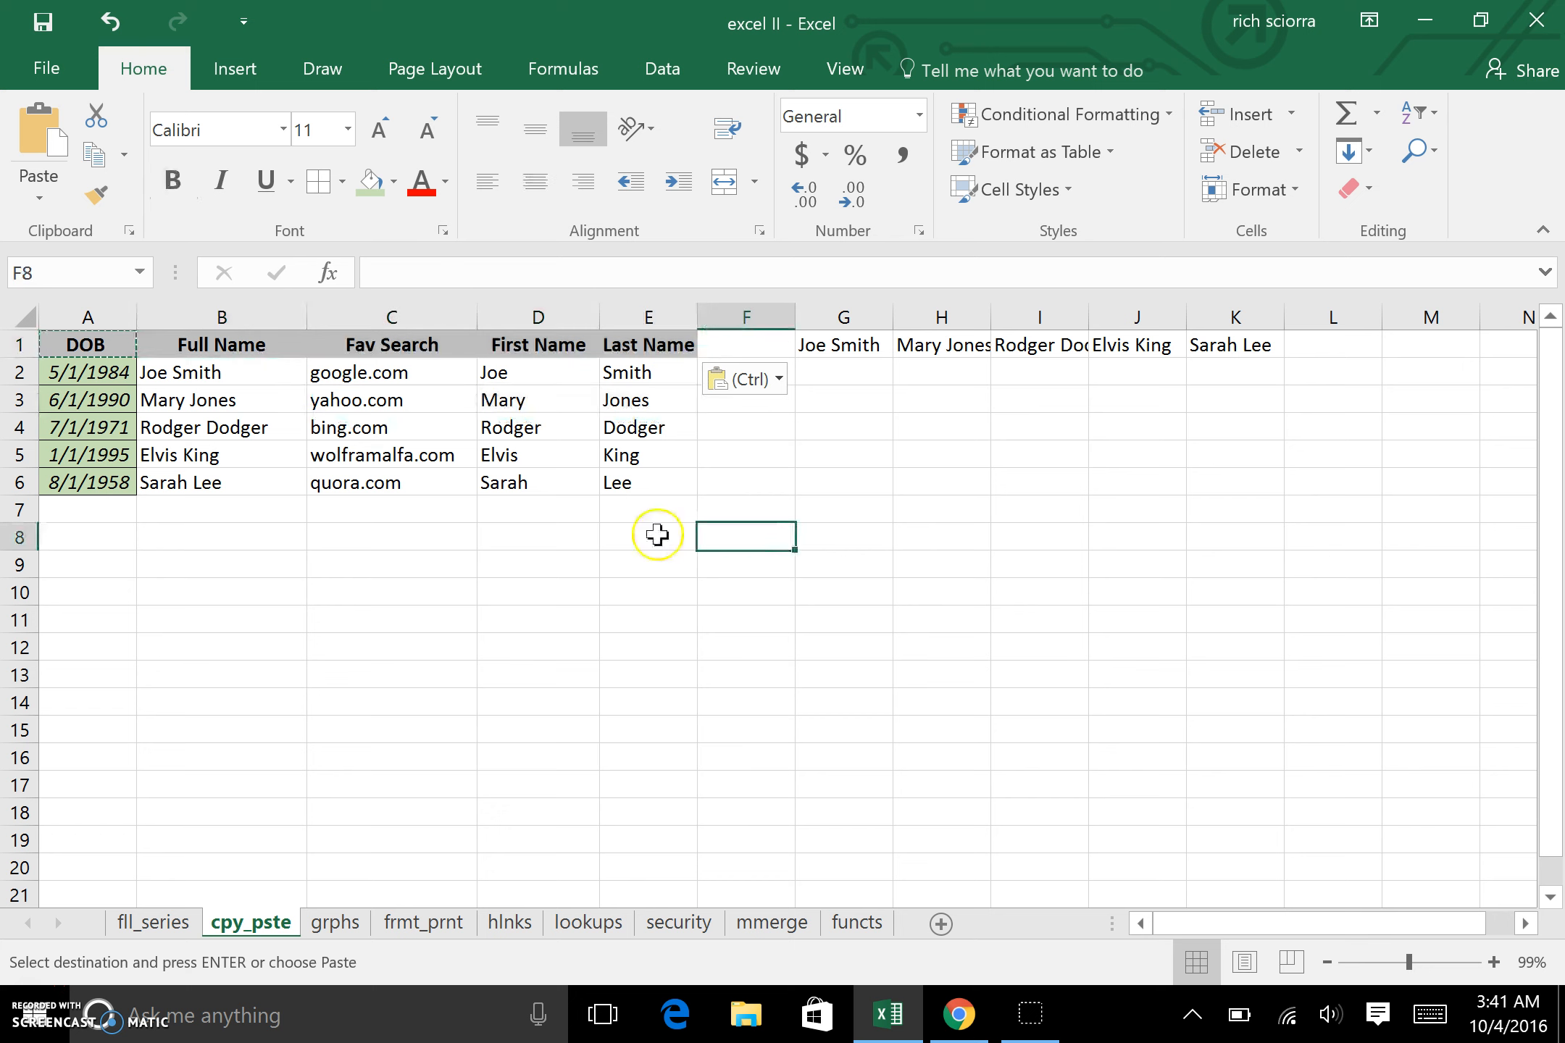
Apply All Borders to the DOB header cell A1
left_click(109, 348)
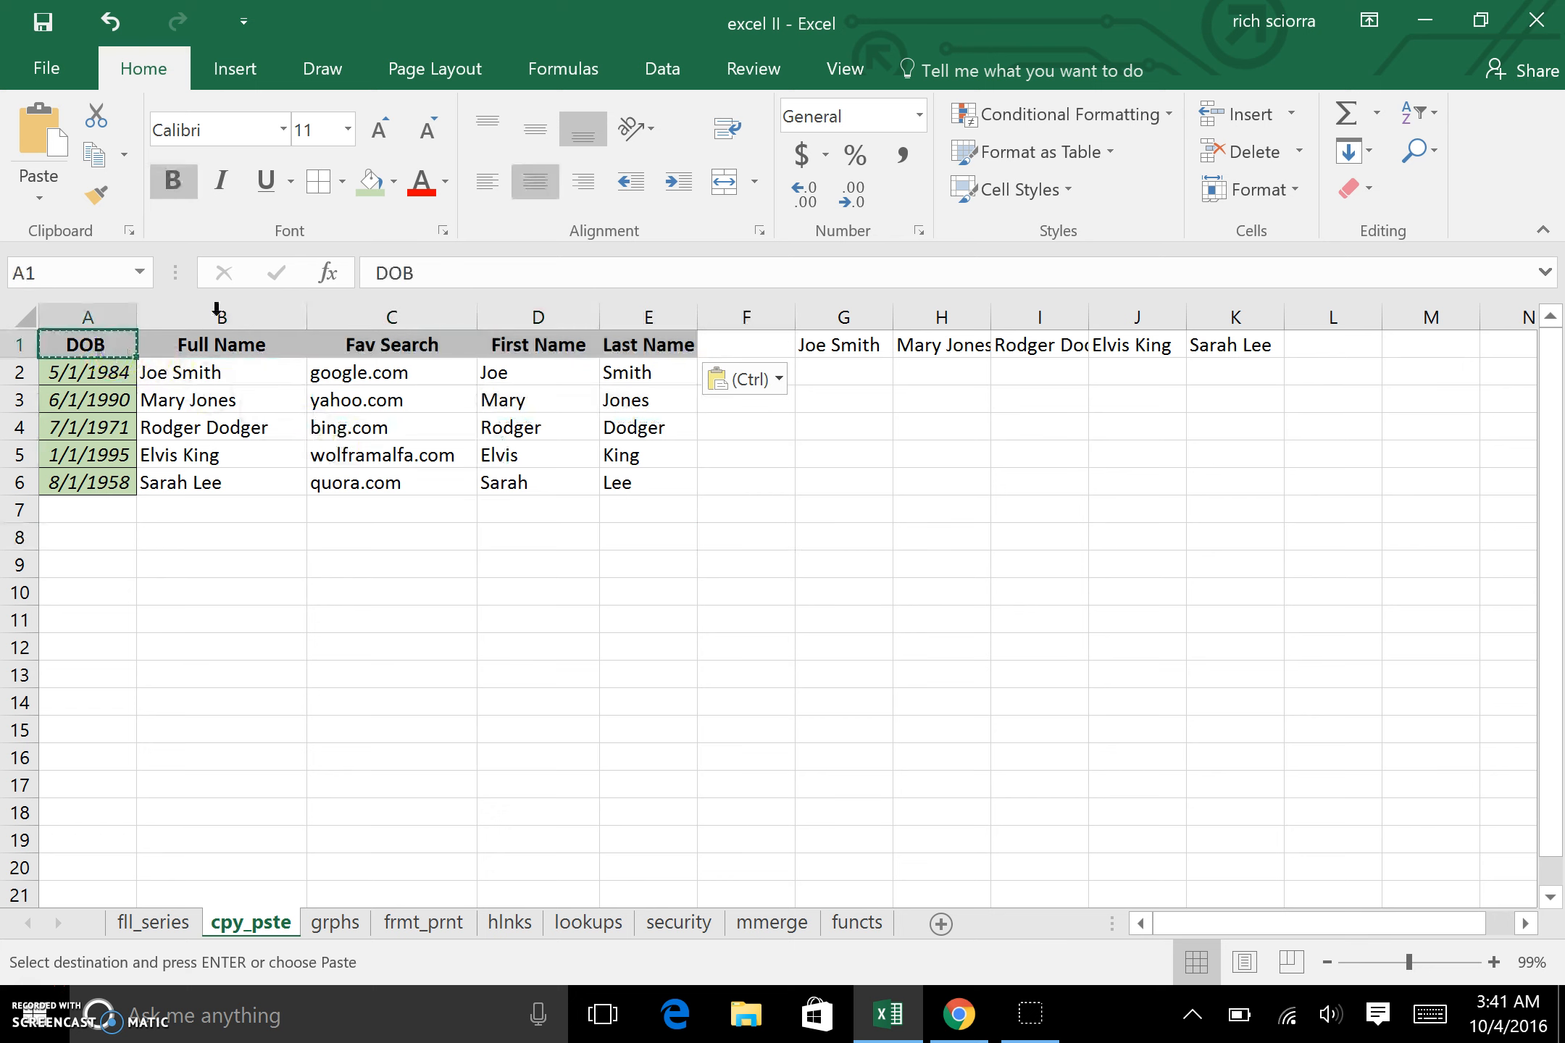
left_click(341, 190)
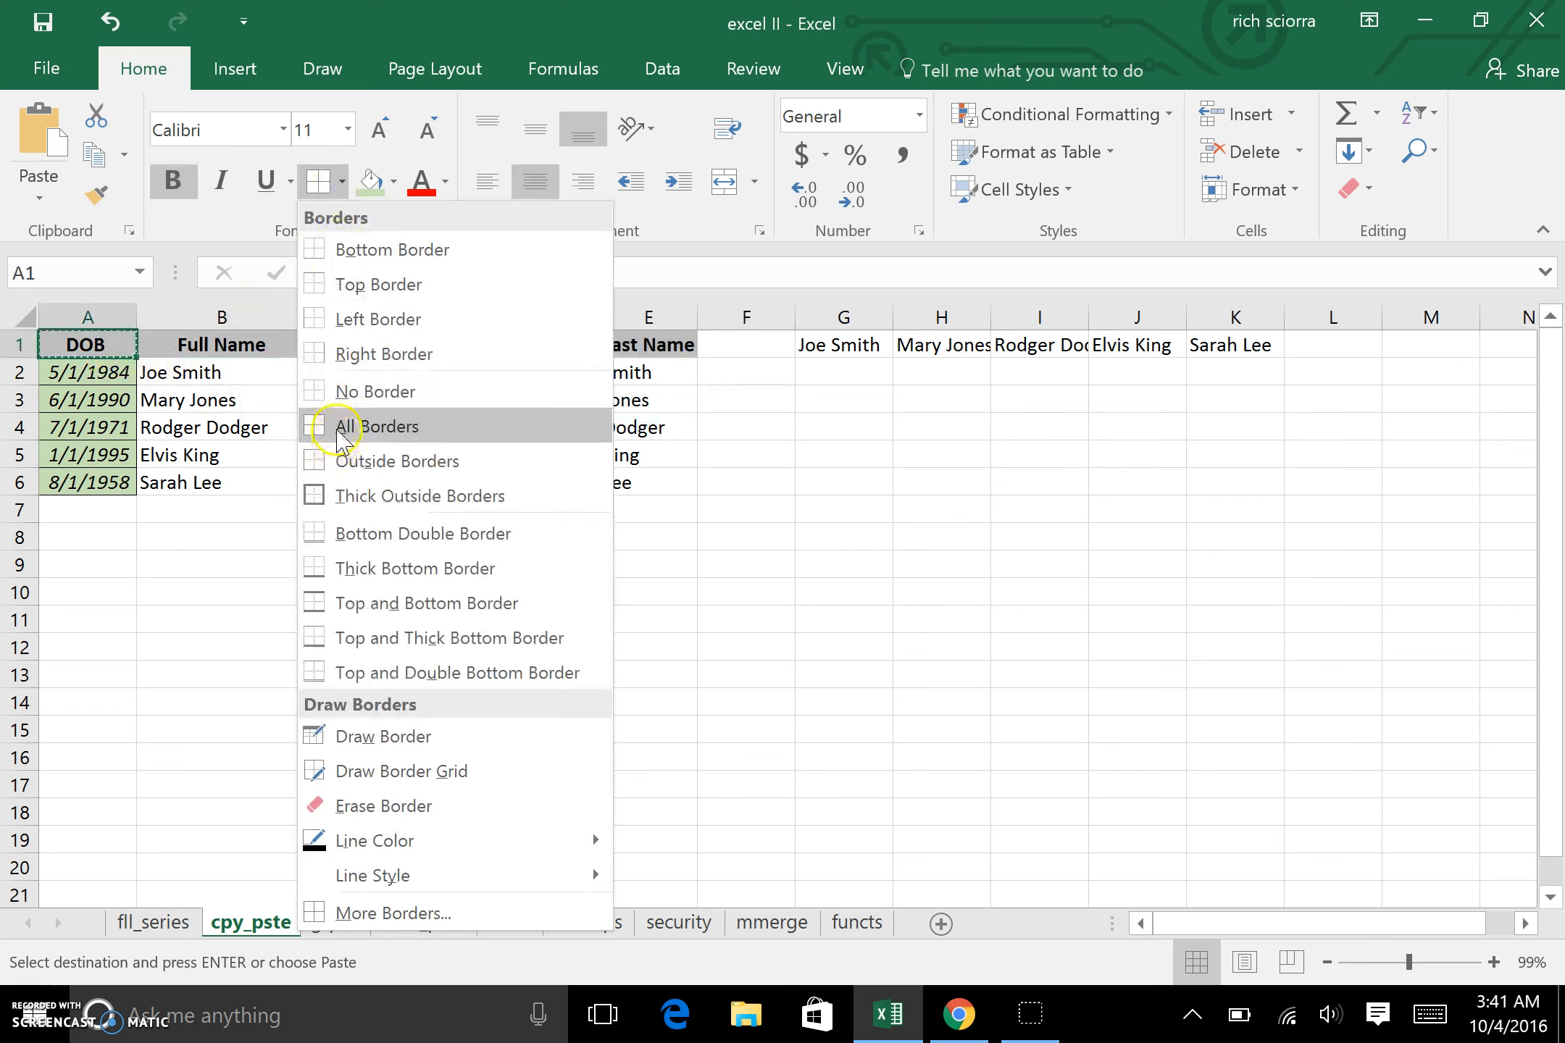
left_click(341, 427)
left_click(186, 537)
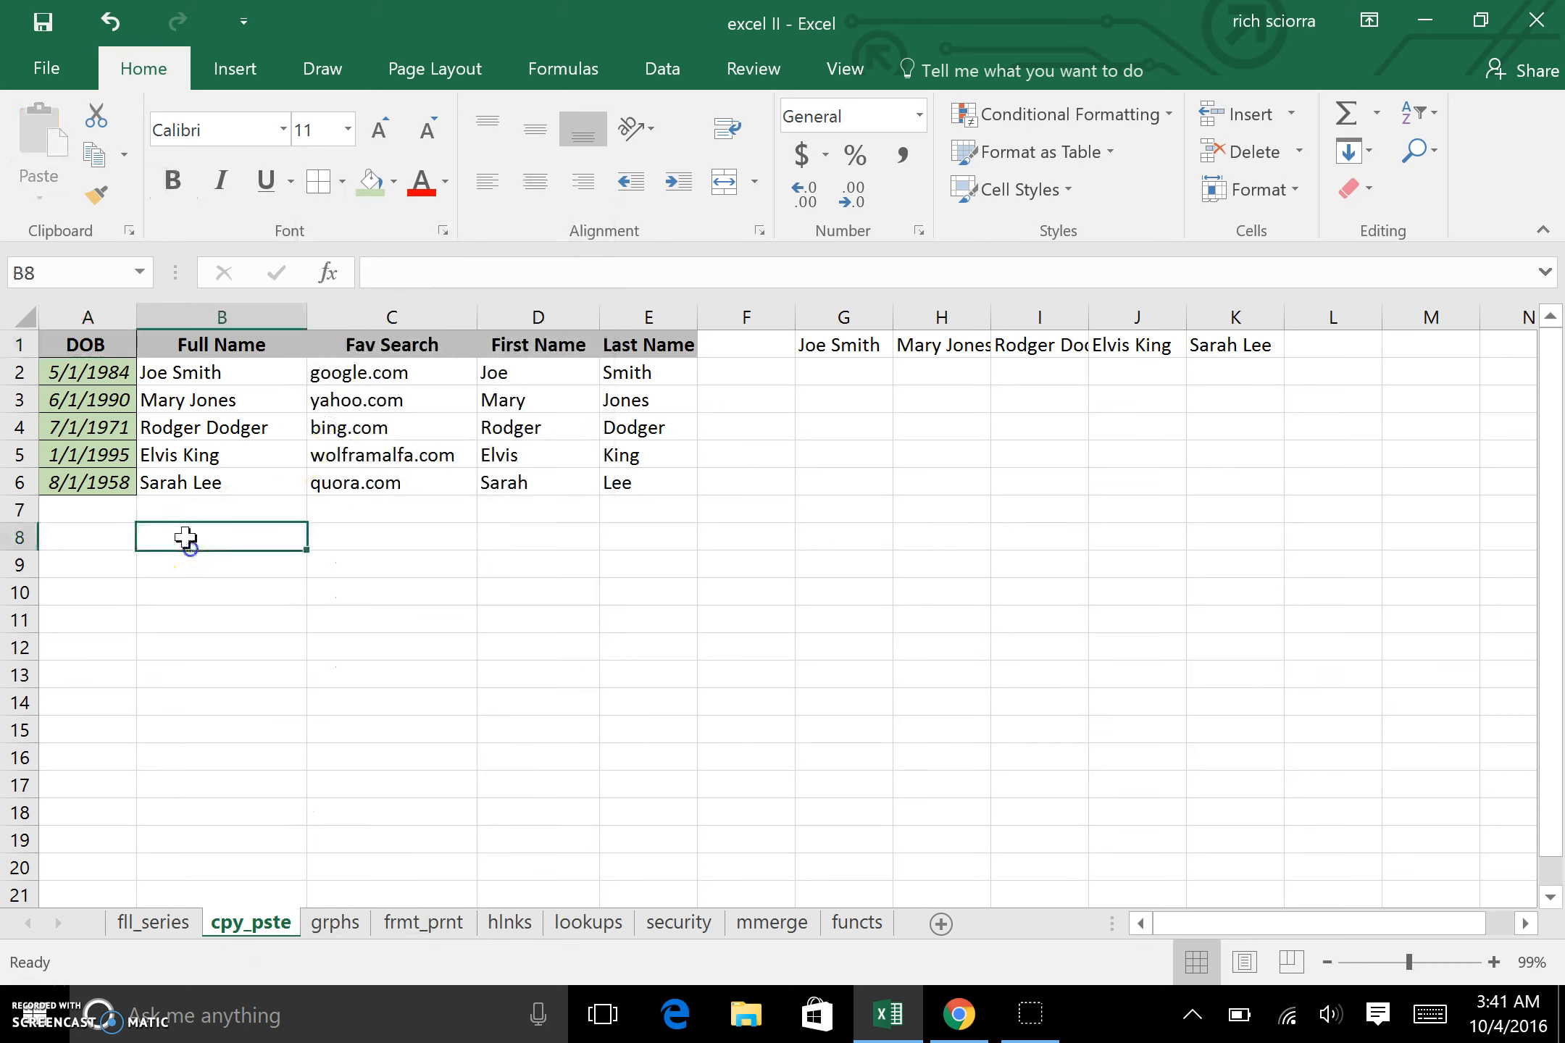
Paste the bordered DOB header's formatting onto headers B1:E1 and widen column E slightly to fit the Last Name header
left_click(116, 345)
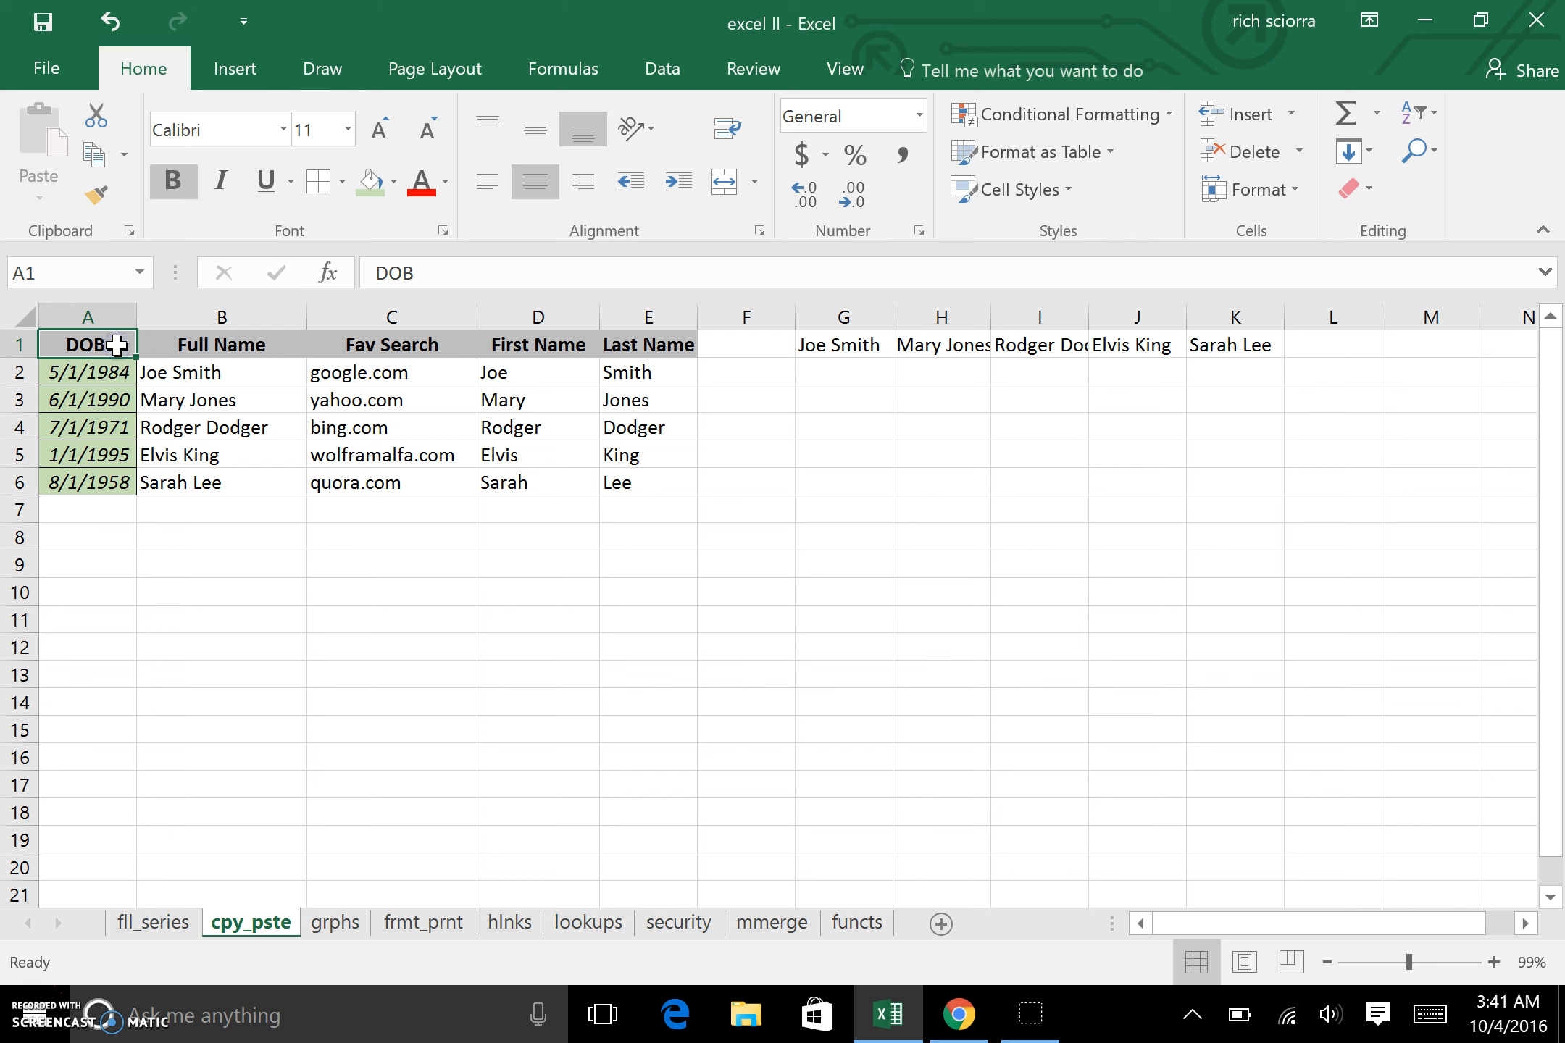
right_click(116, 345)
left_click(176, 402)
left_click_drag(210, 346, 626, 347)
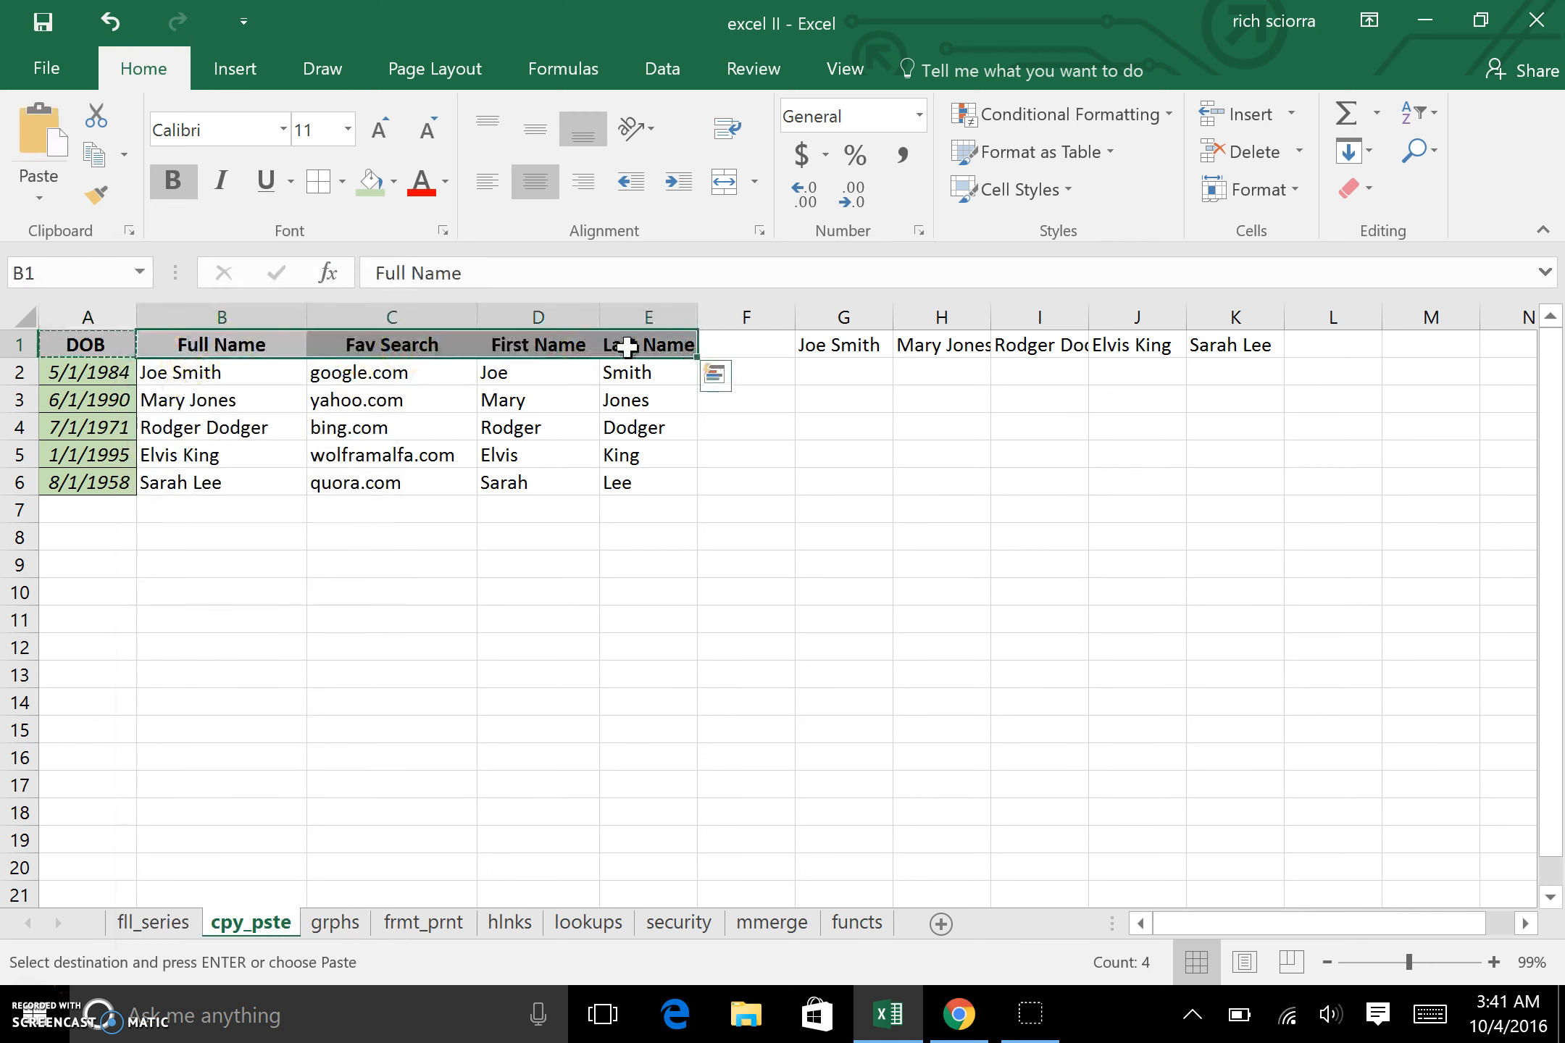
right_click(626, 349)
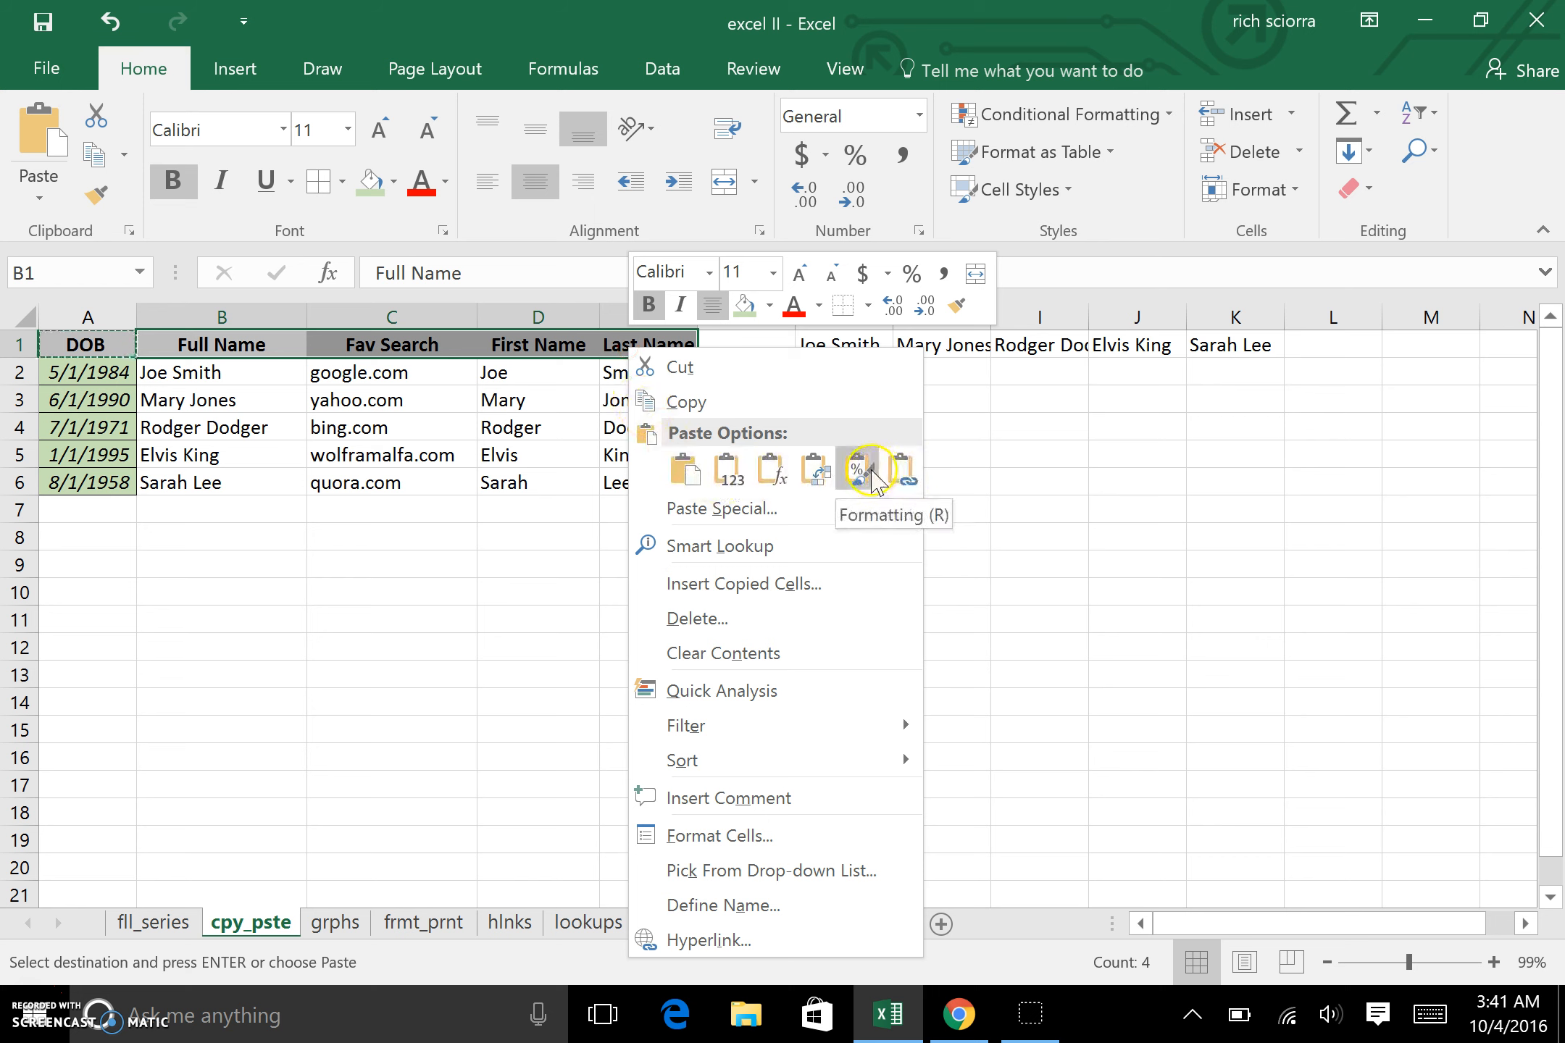
left_click(859, 471)
left_click(588, 537)
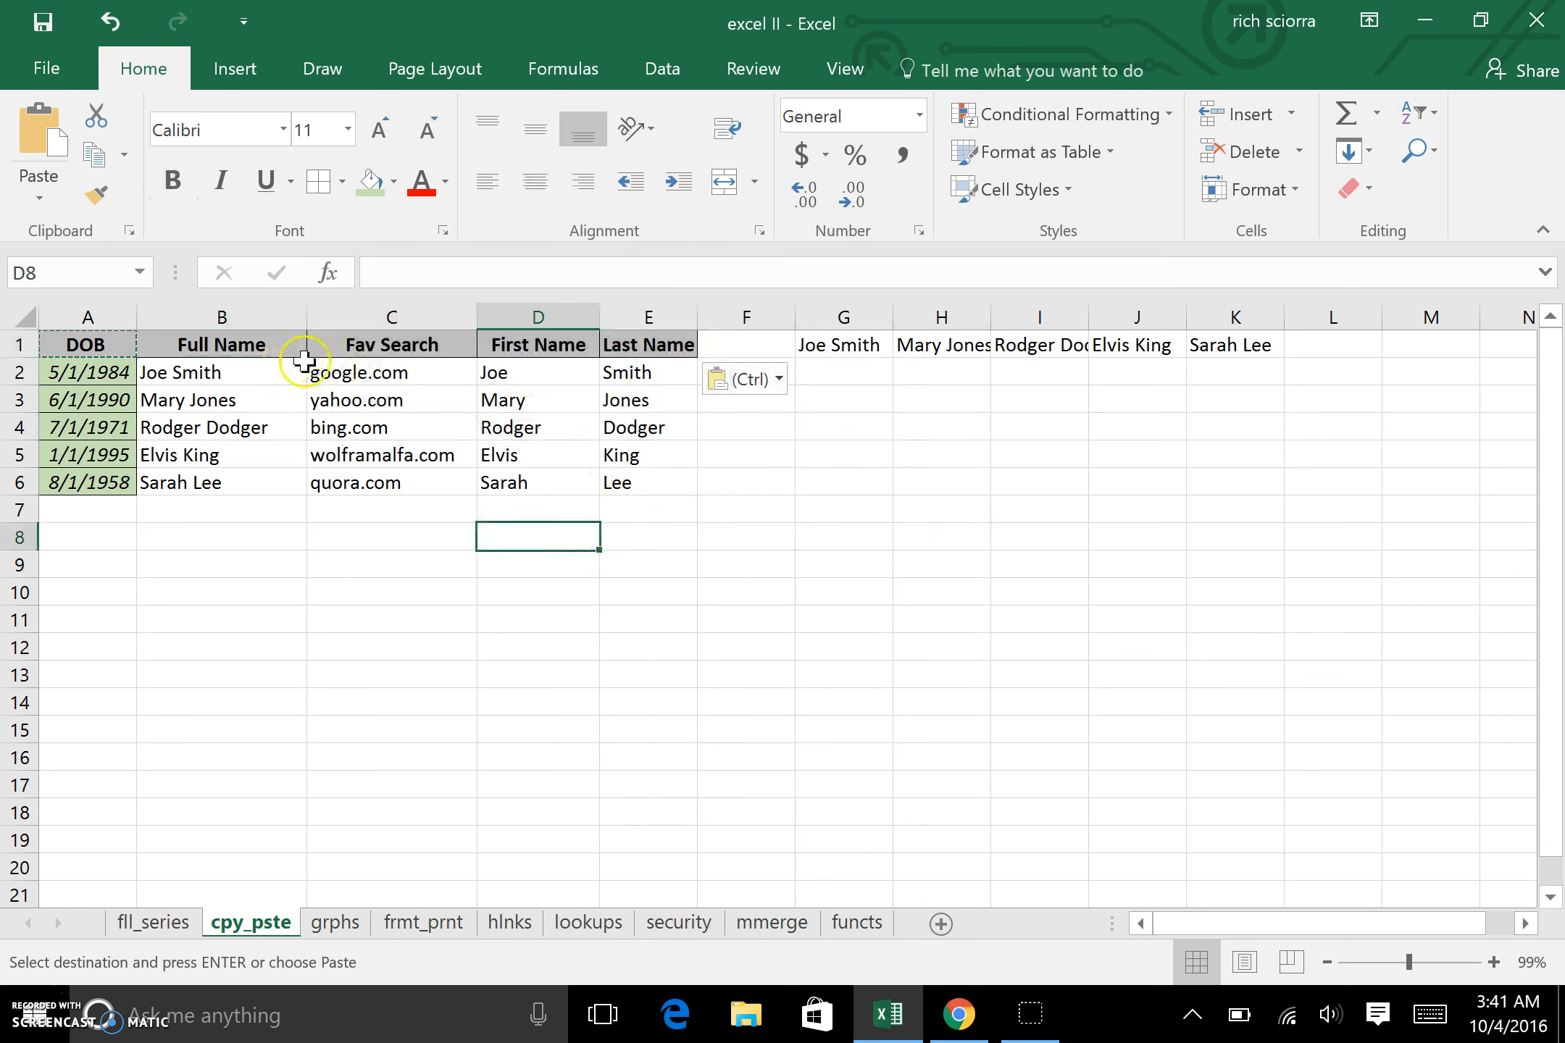
left_click_drag(691, 321, 703, 321)
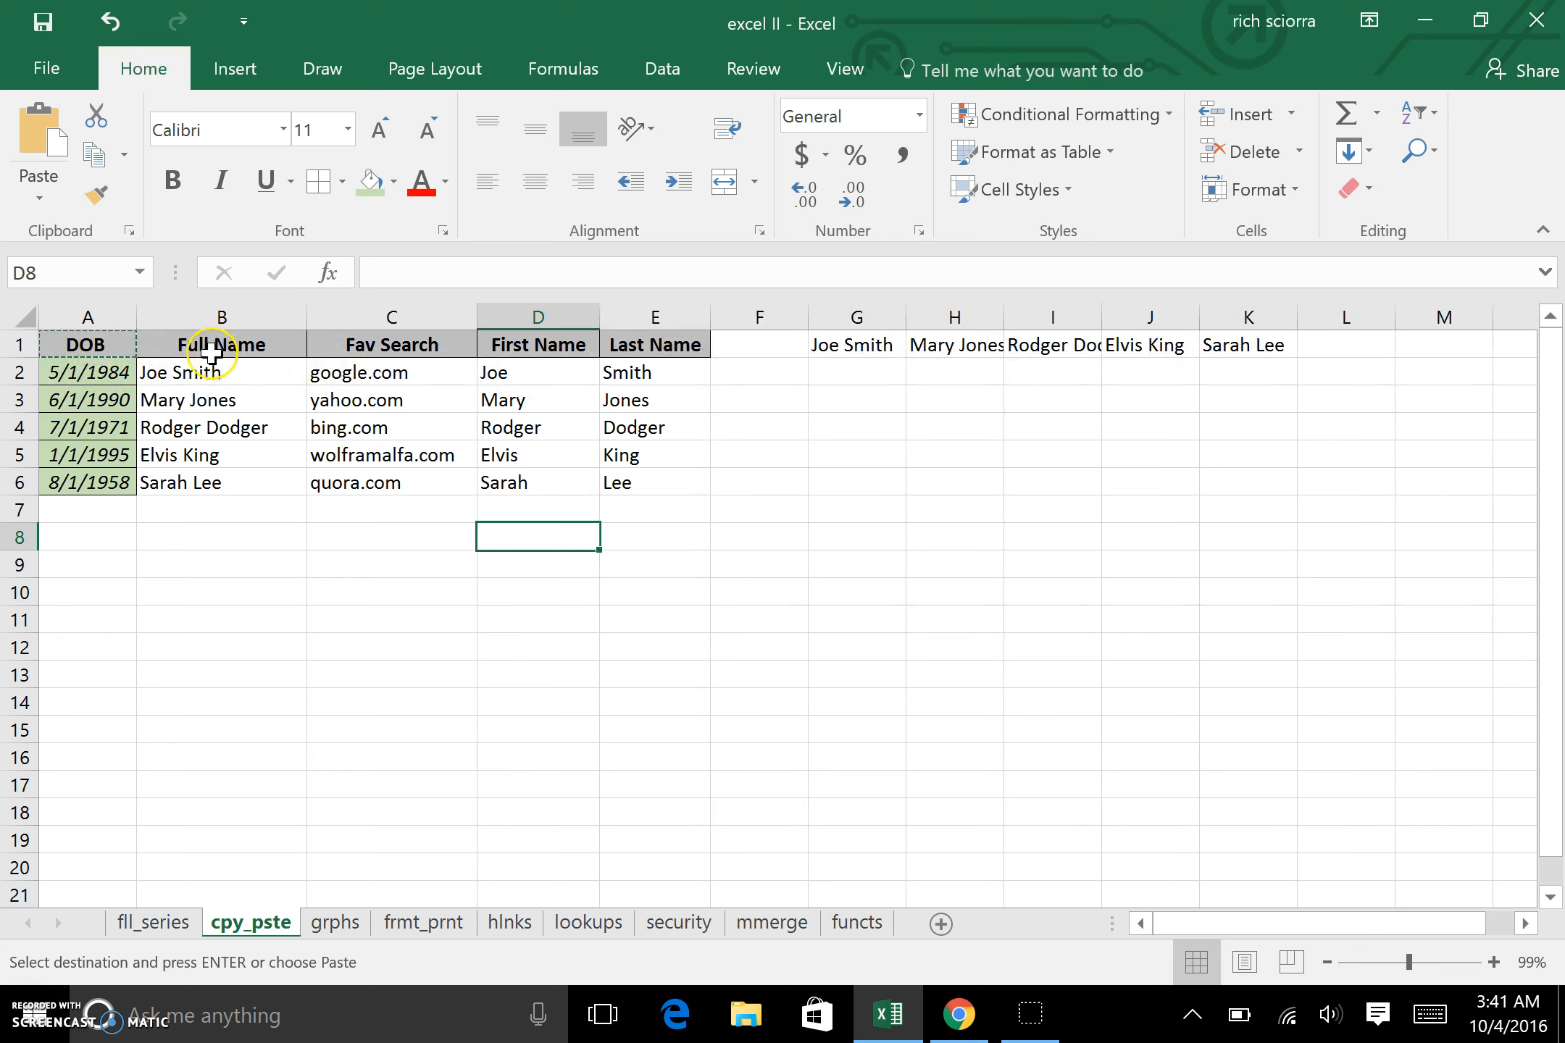
left_click(81, 343)
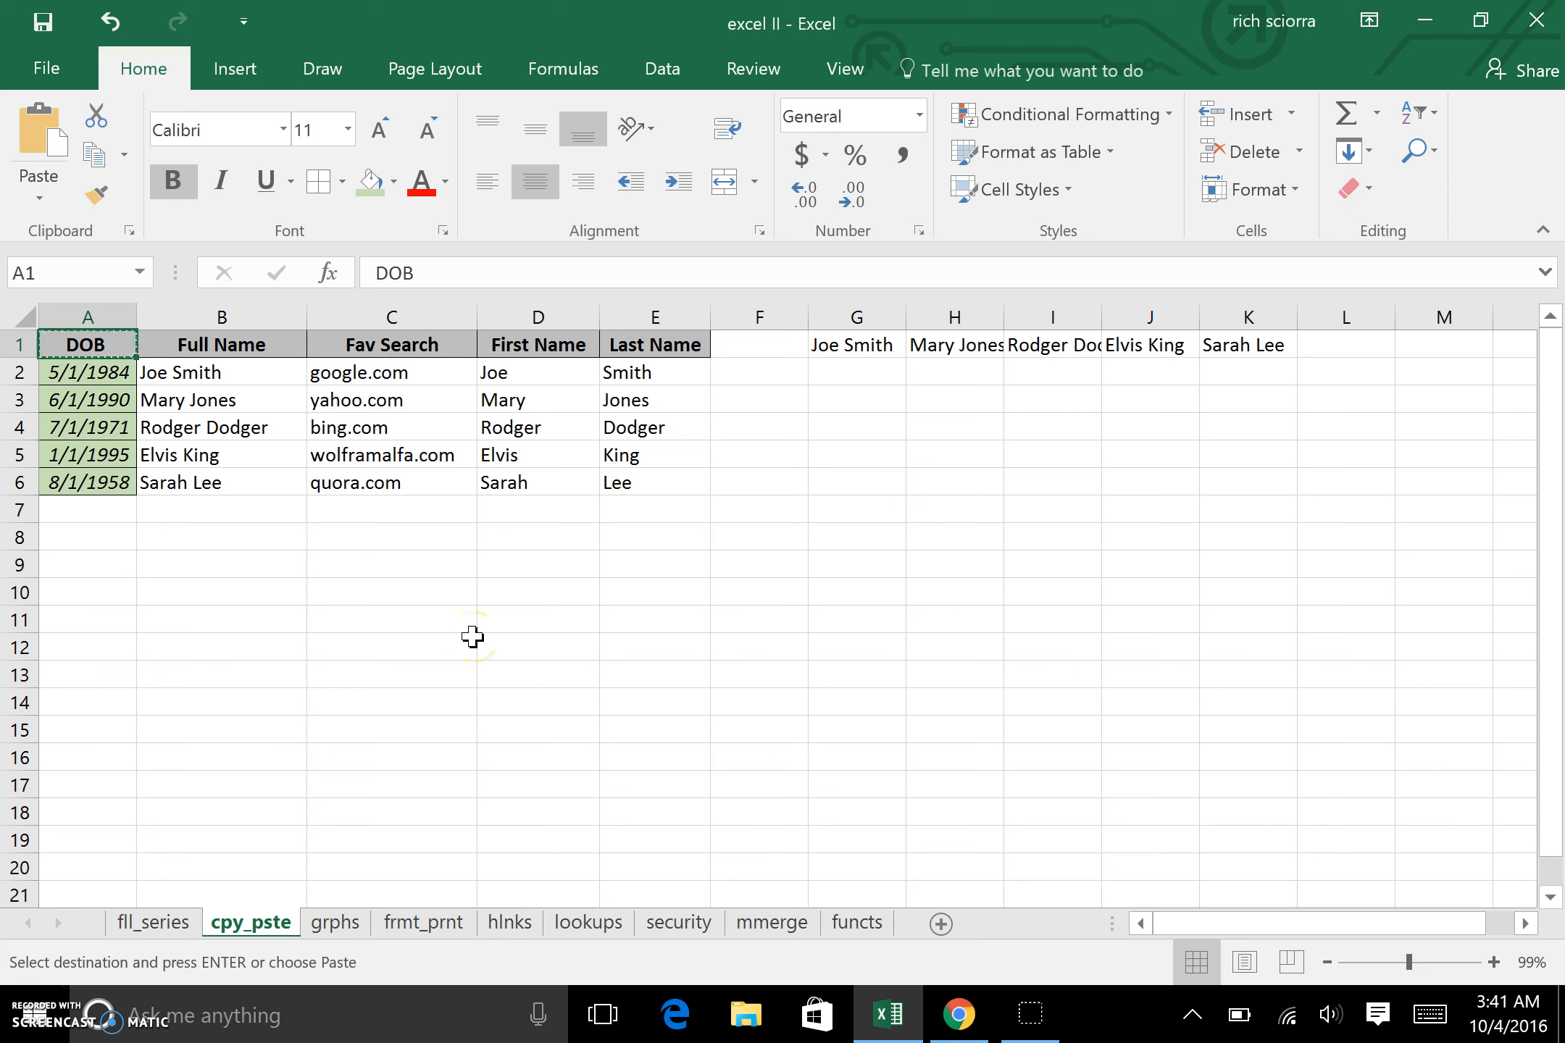
Copy the DOB column with its header, cells A1:A6
left_click(269, 670)
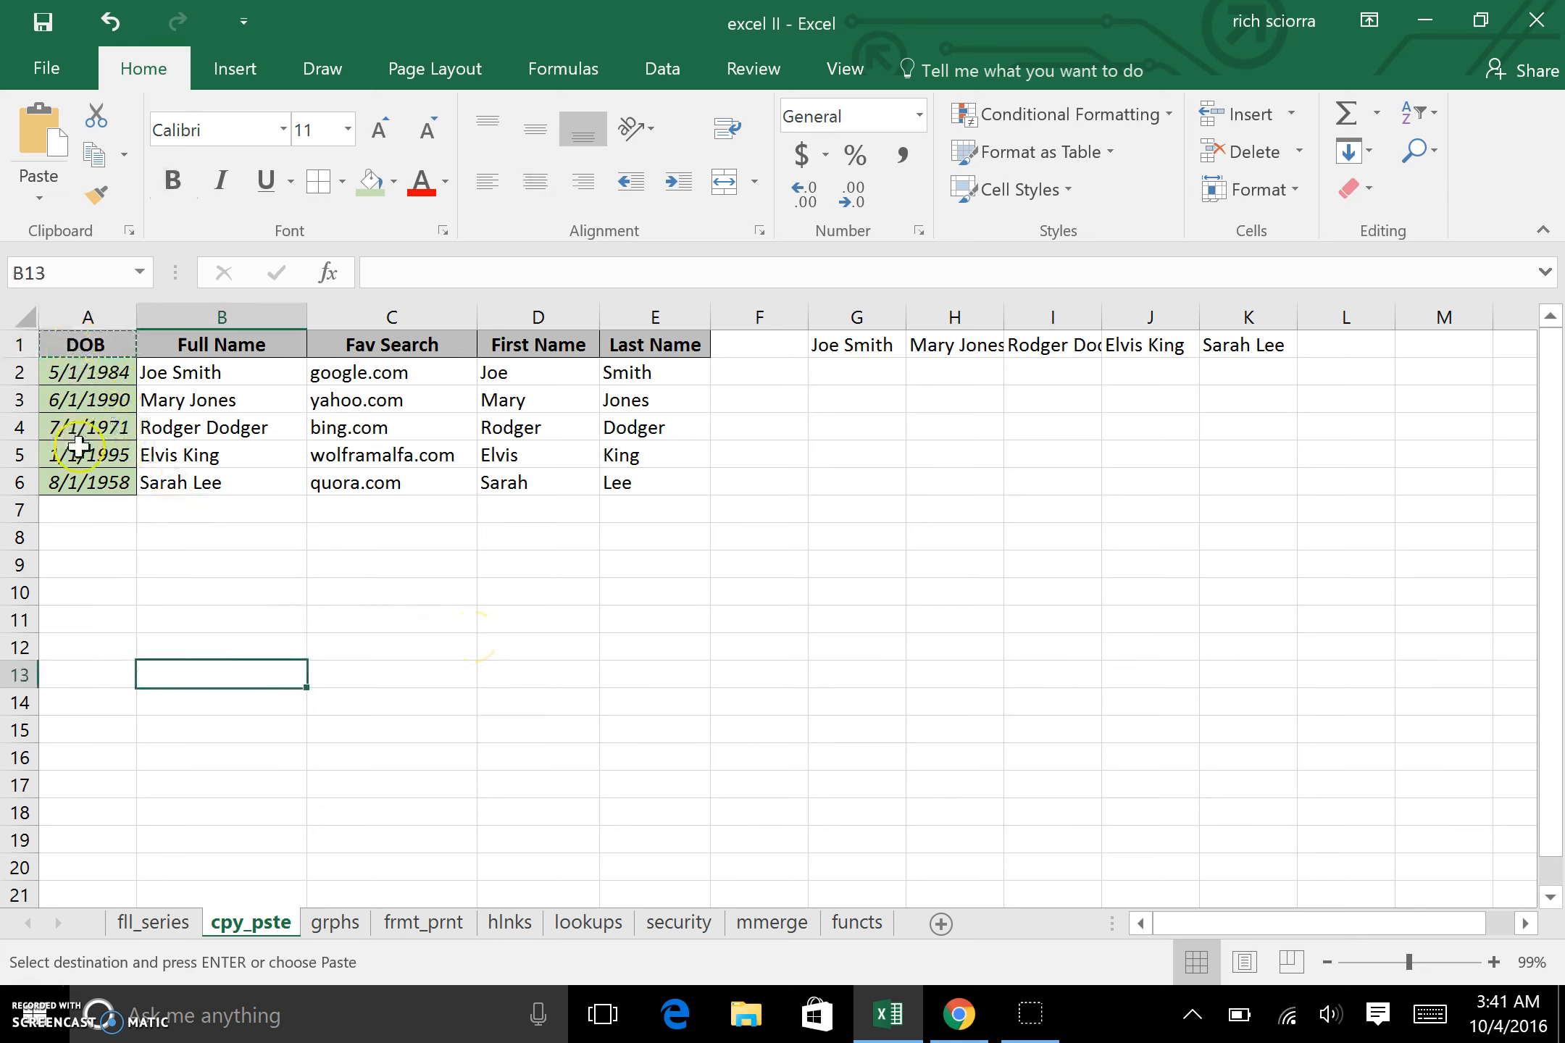
left_click_drag(100, 348, 98, 486)
left_click(286, 536)
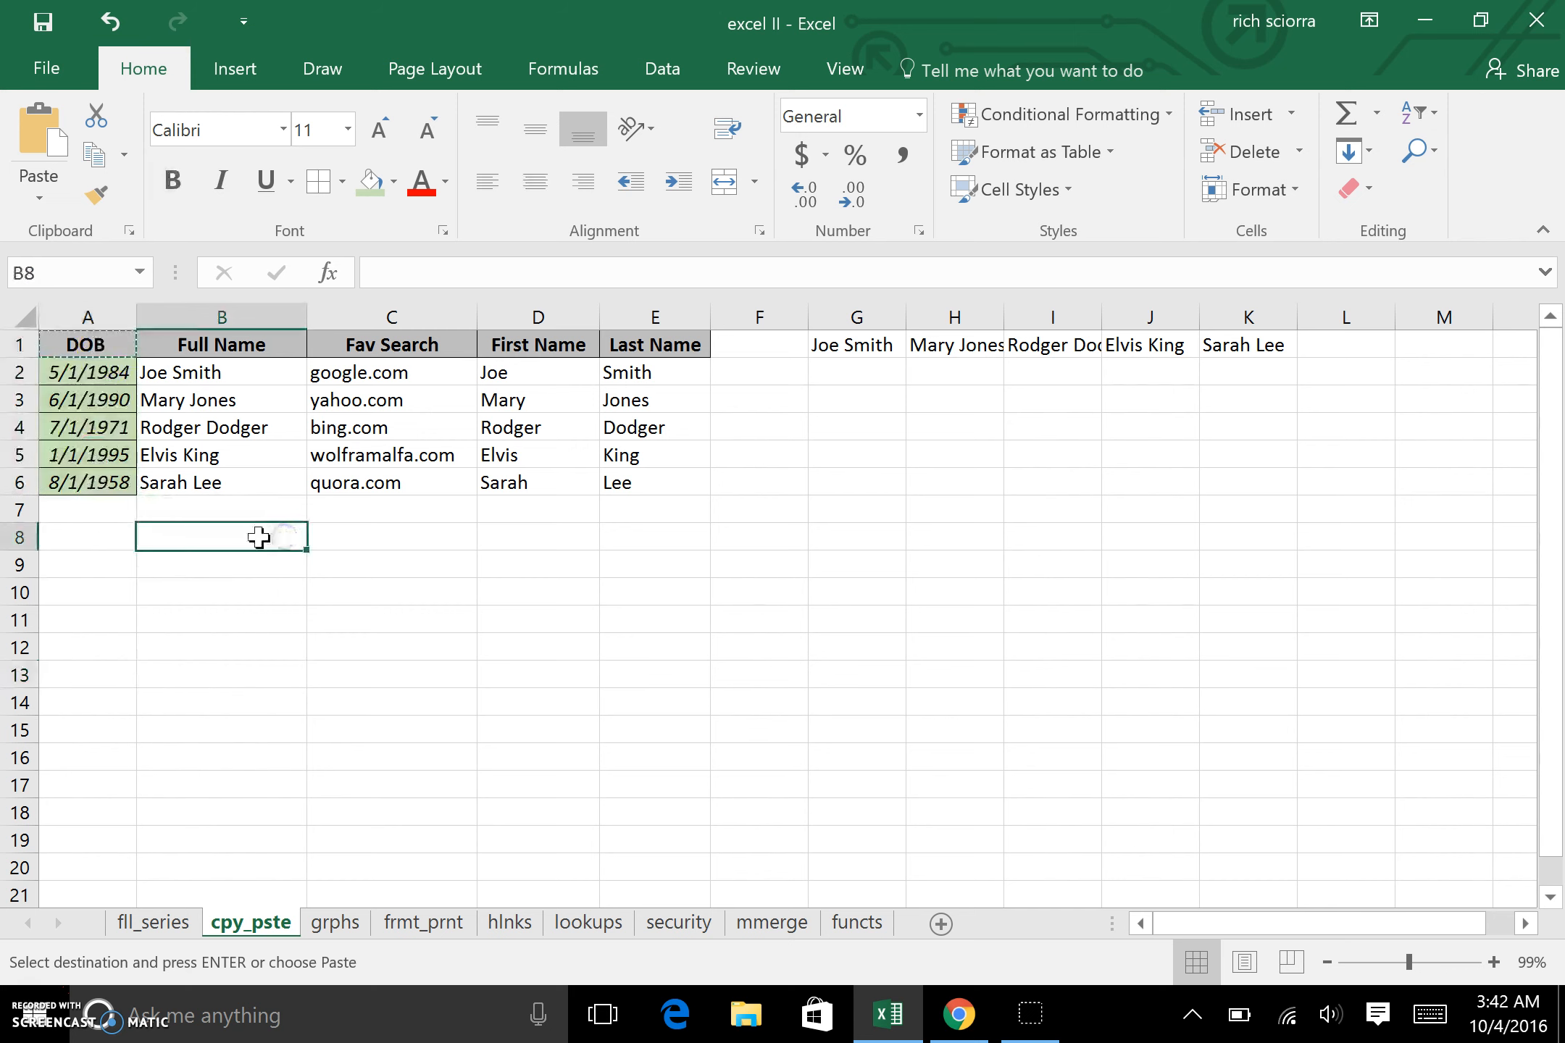
left_click_drag(98, 334, 98, 488)
key("ctrl+v")
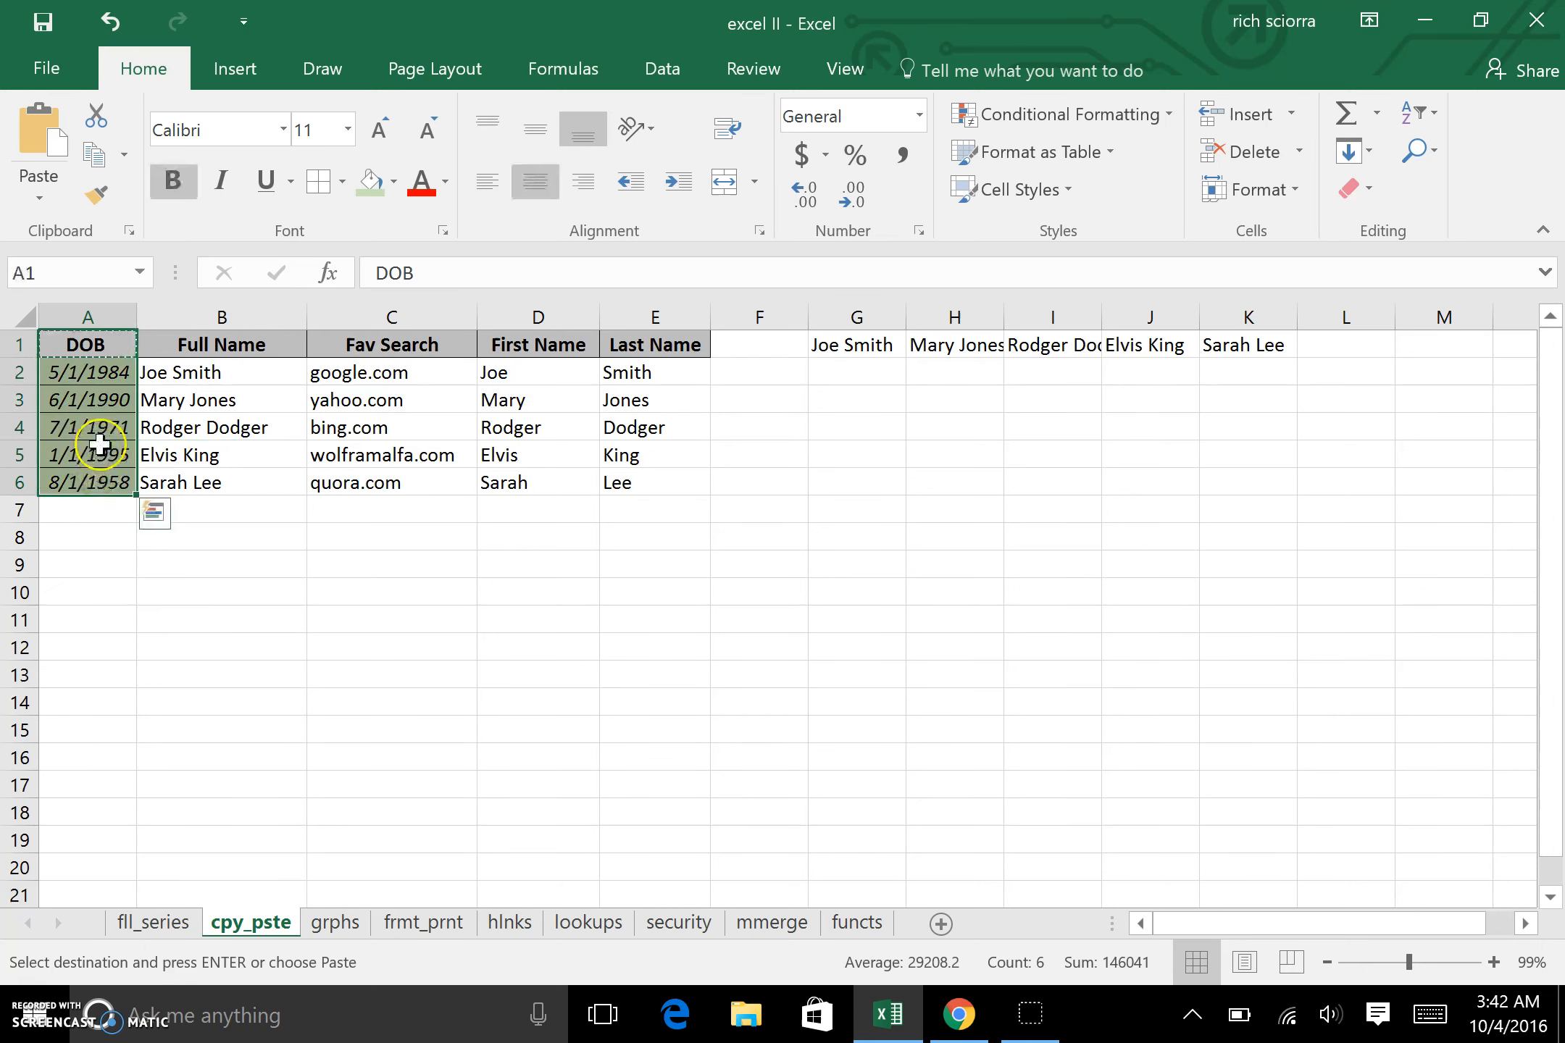
right_click(99, 444)
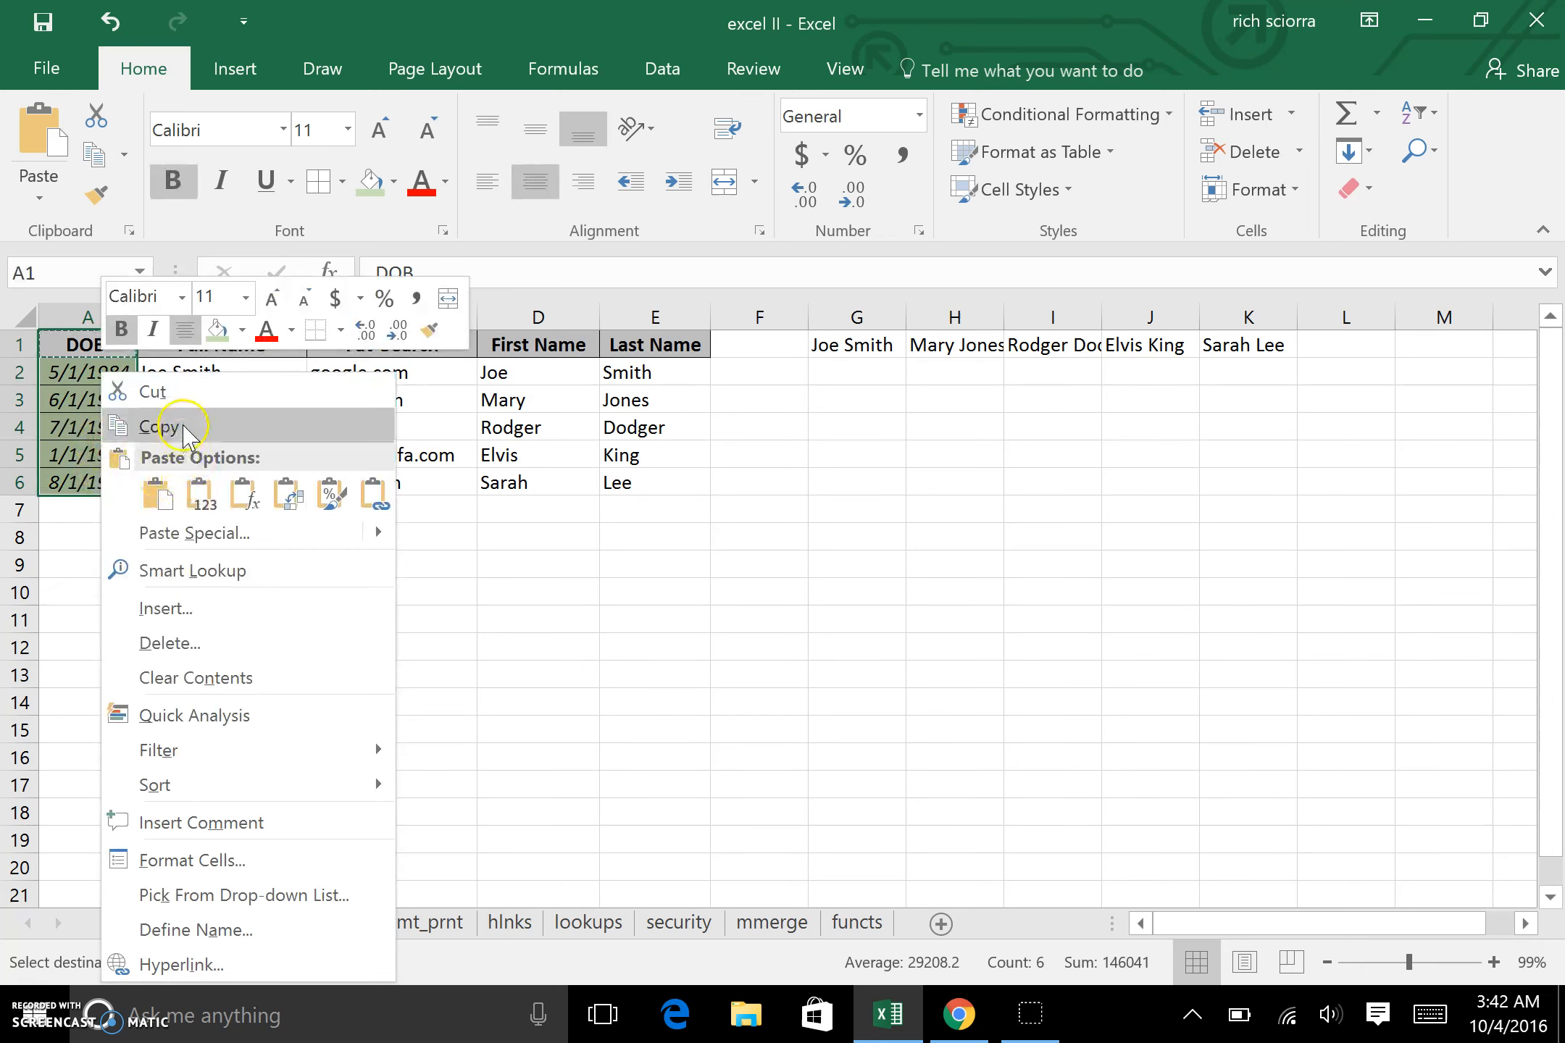
left_click(203, 427)
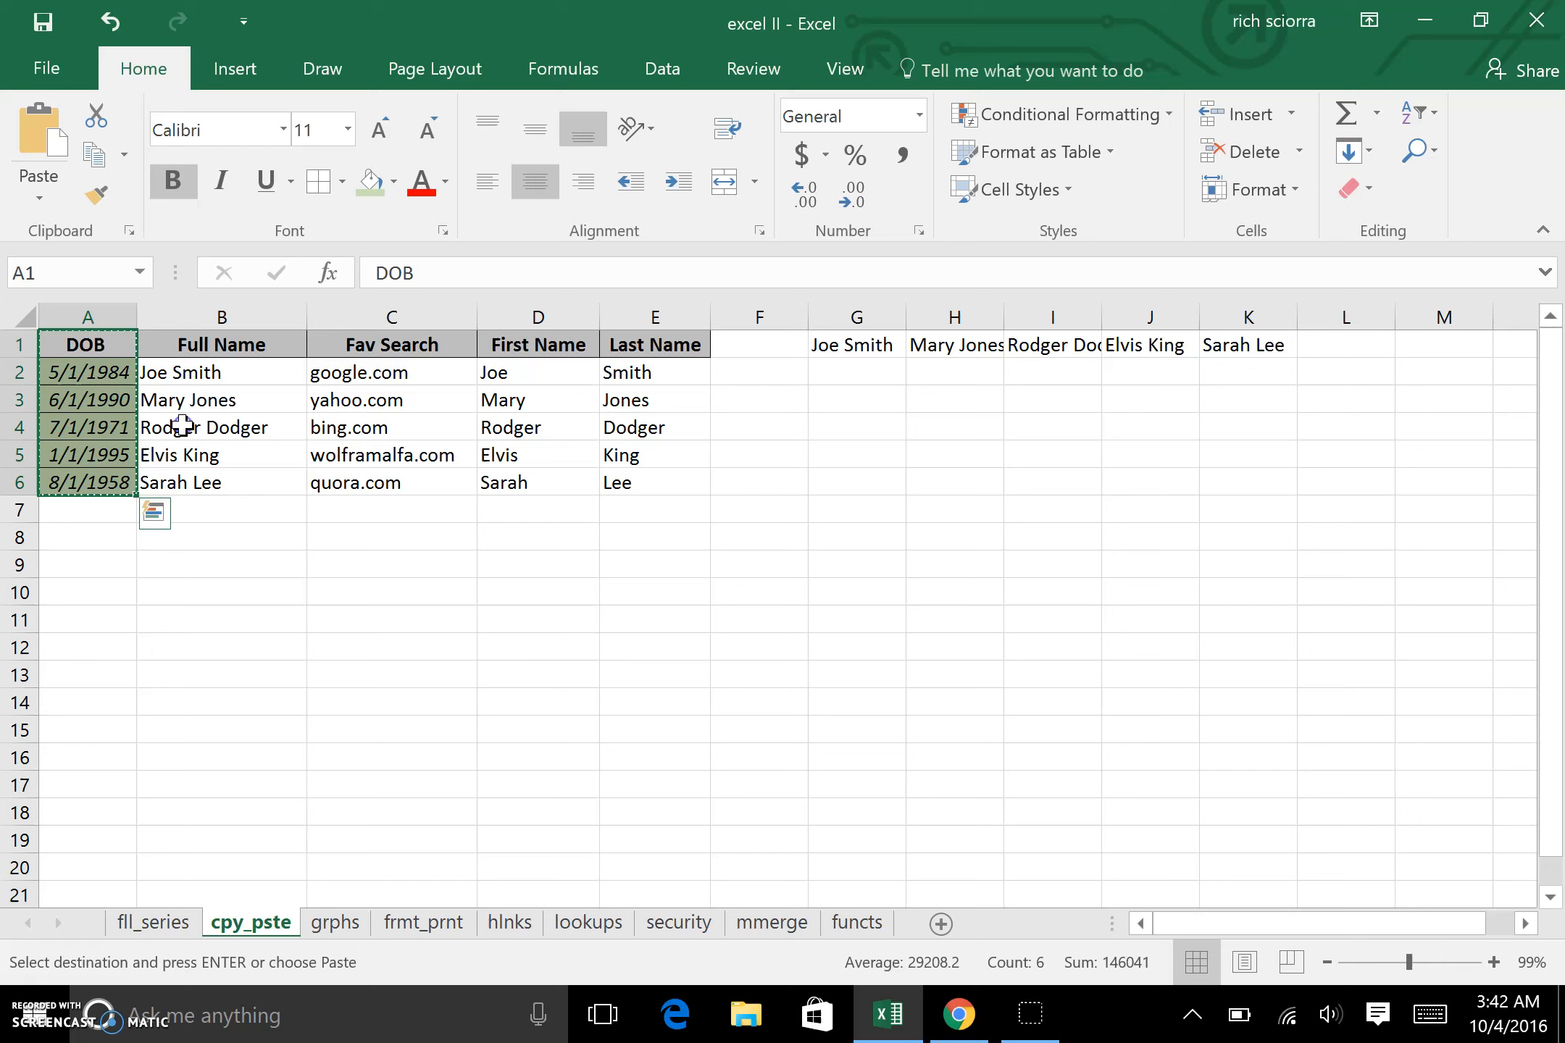
Paste only the copied DOB column's formatting onto the remaining table columns, B1:E6
left_click(218, 347)
left_click_drag(219, 347, 629, 473)
right_click(614, 464)
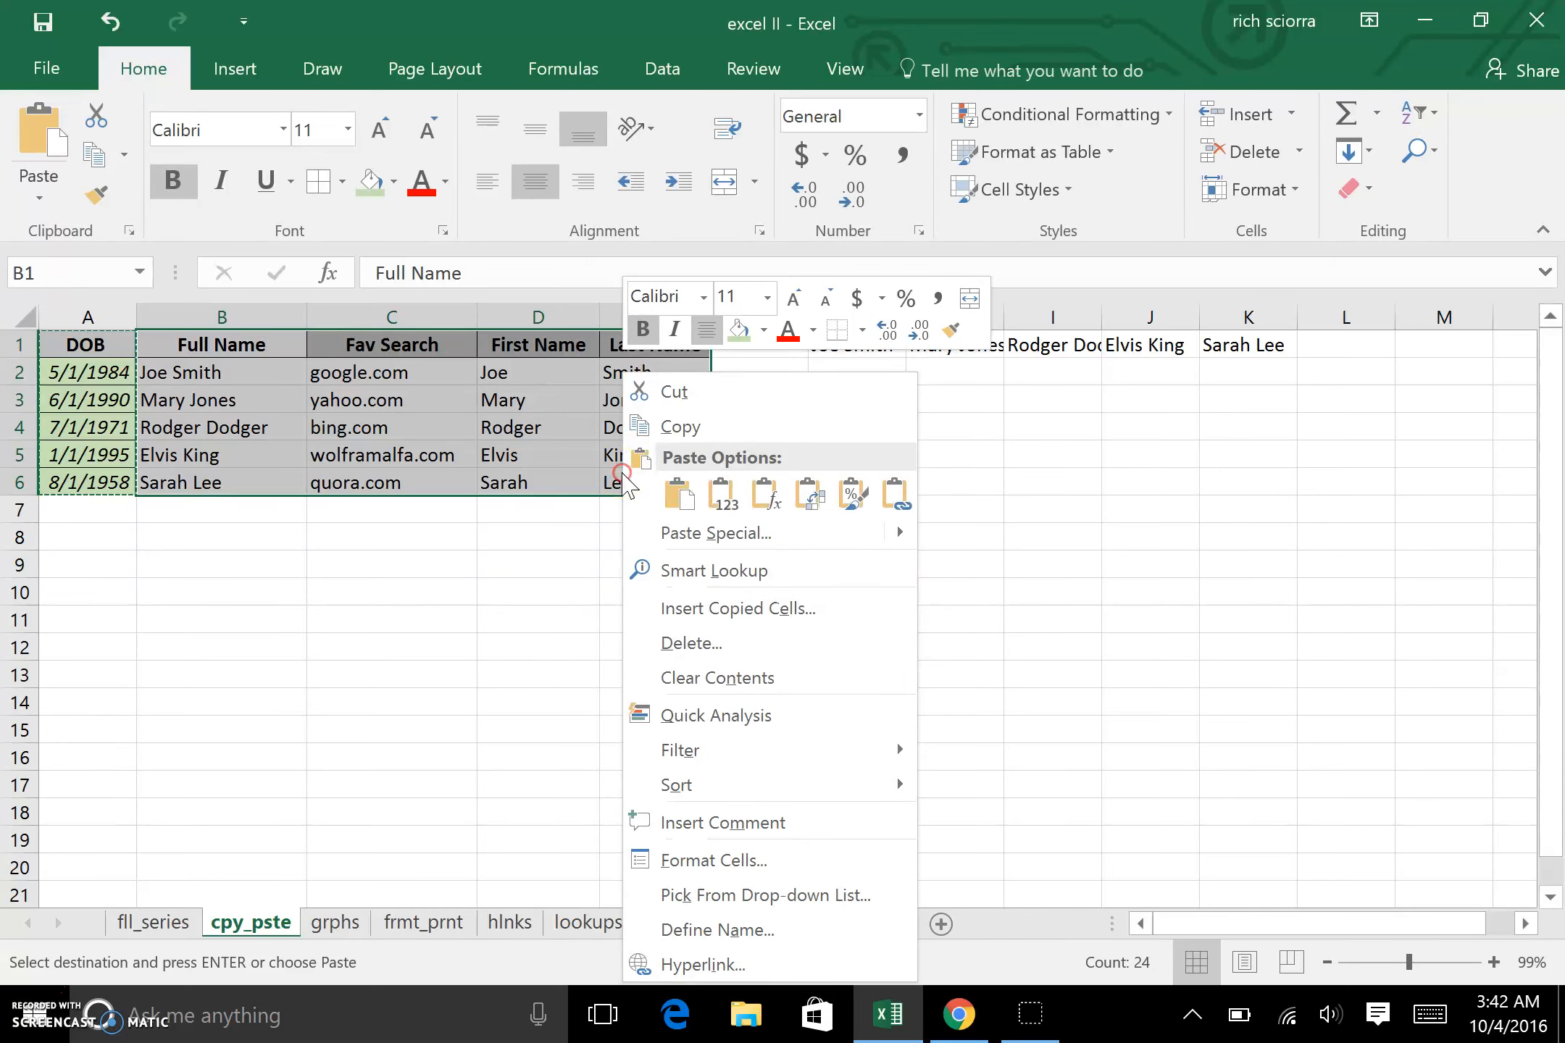
left_click(679, 499)
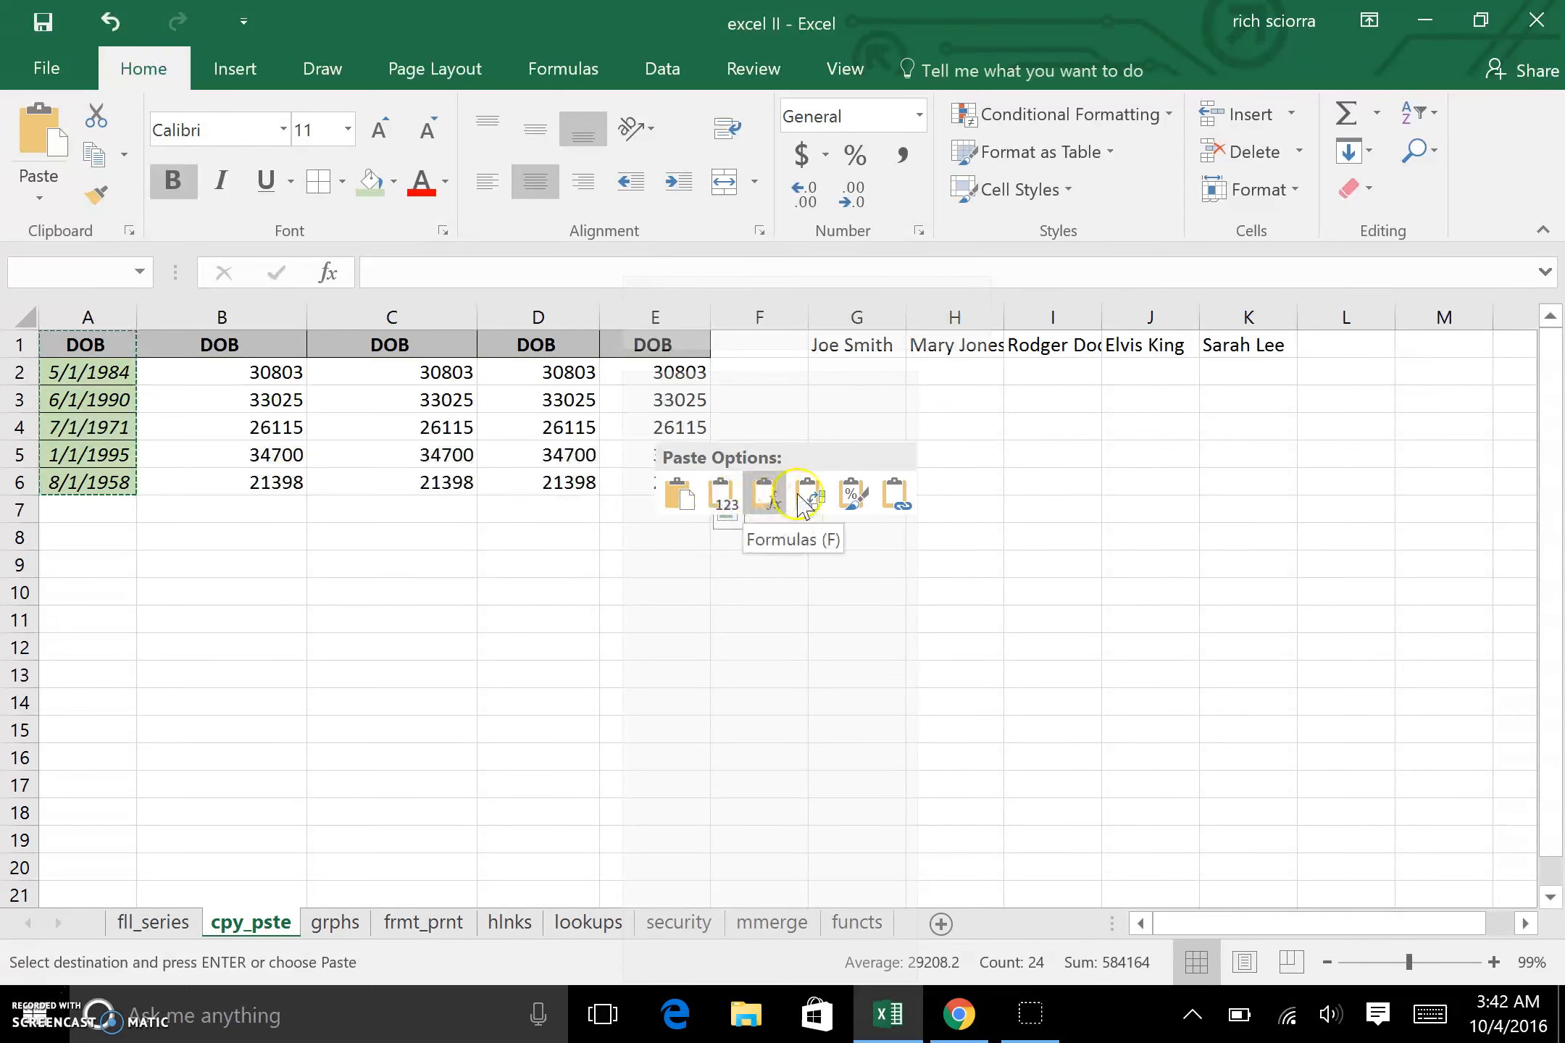
left_click(850, 498)
left_click(658, 667)
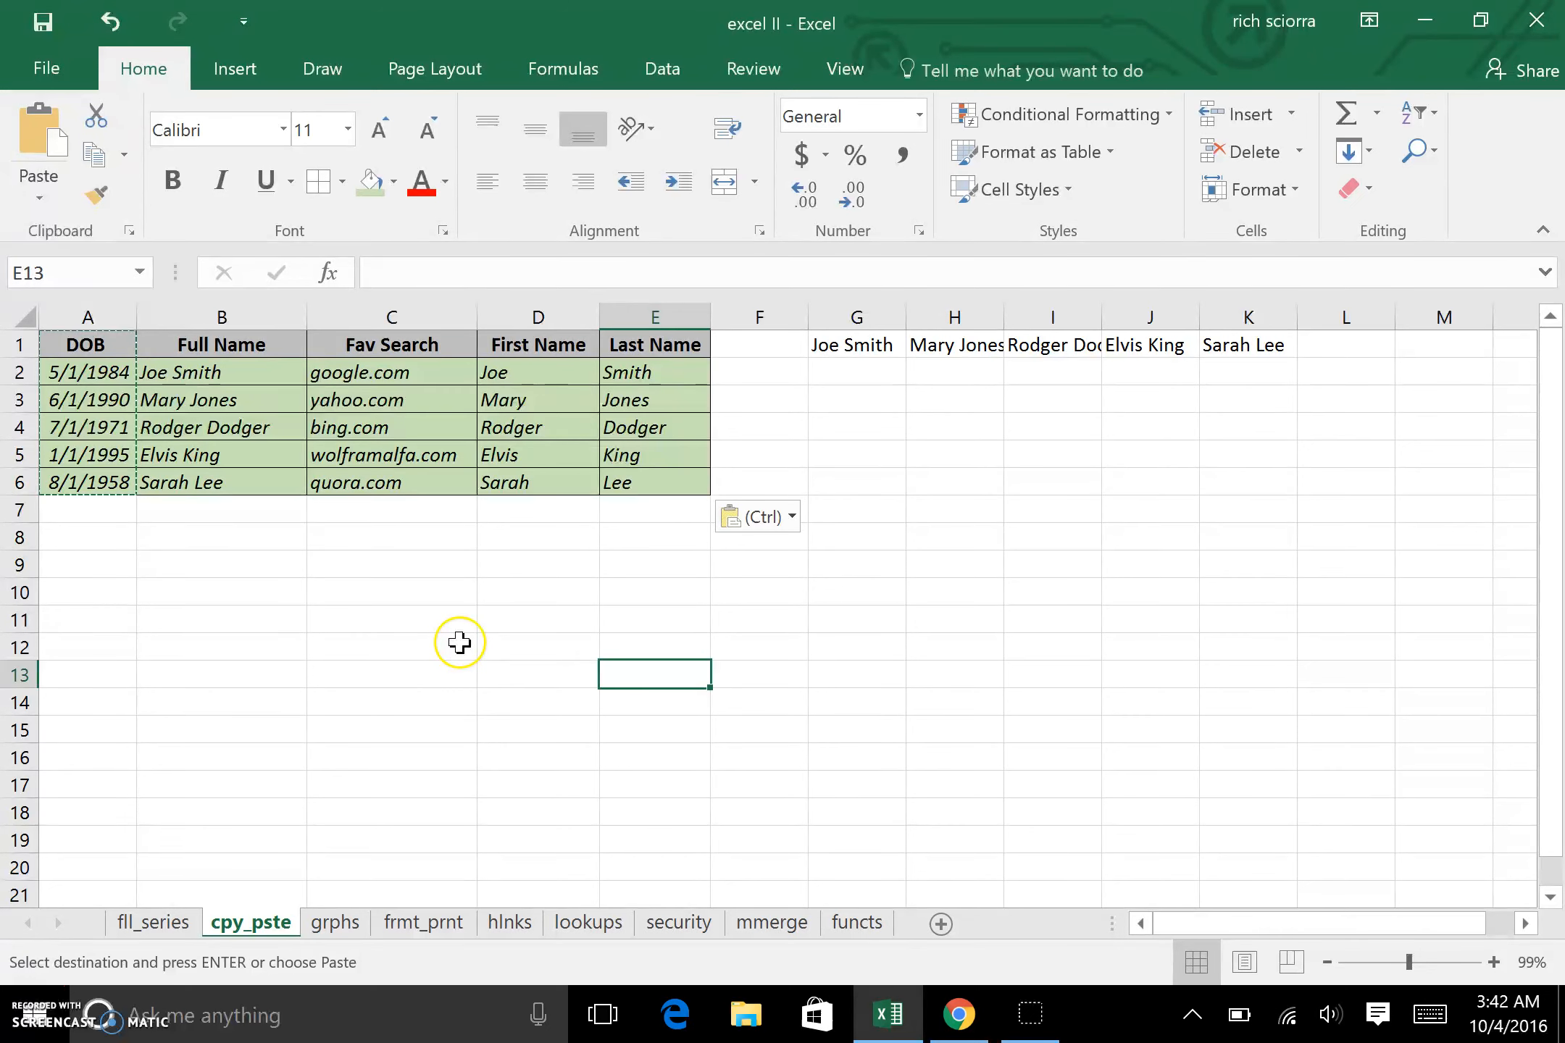
Clear the transposed full names from cells G1:K2
left_click_drag(844, 339, 1266, 370)
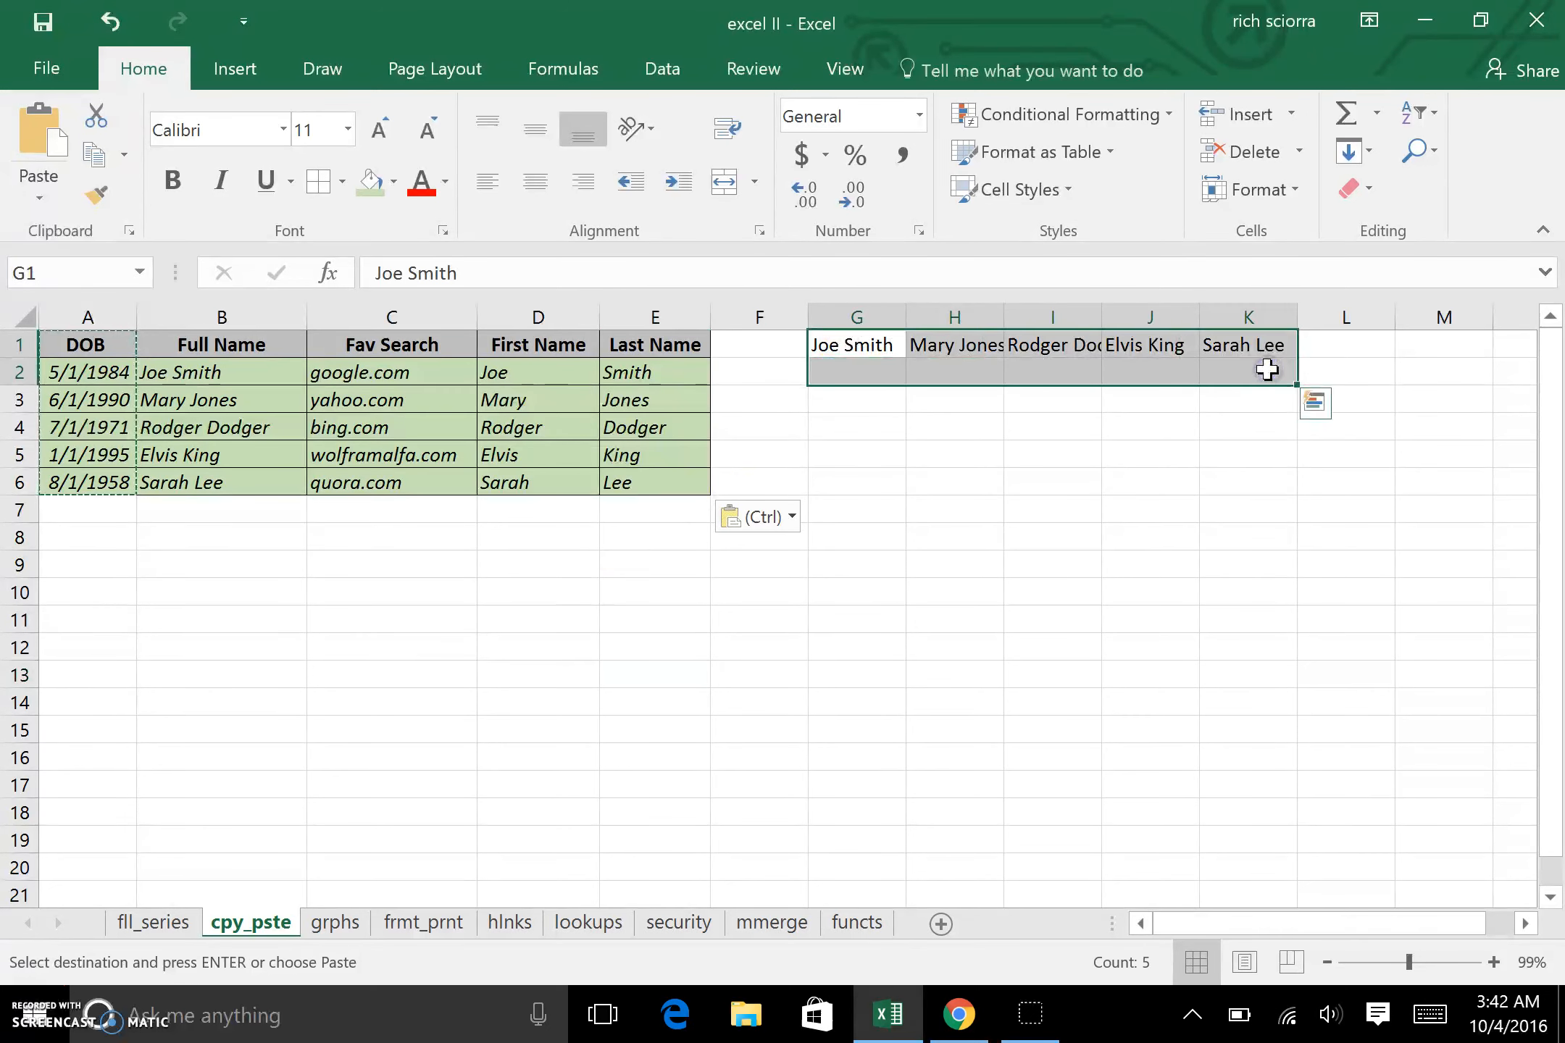
key("ctrl+z")
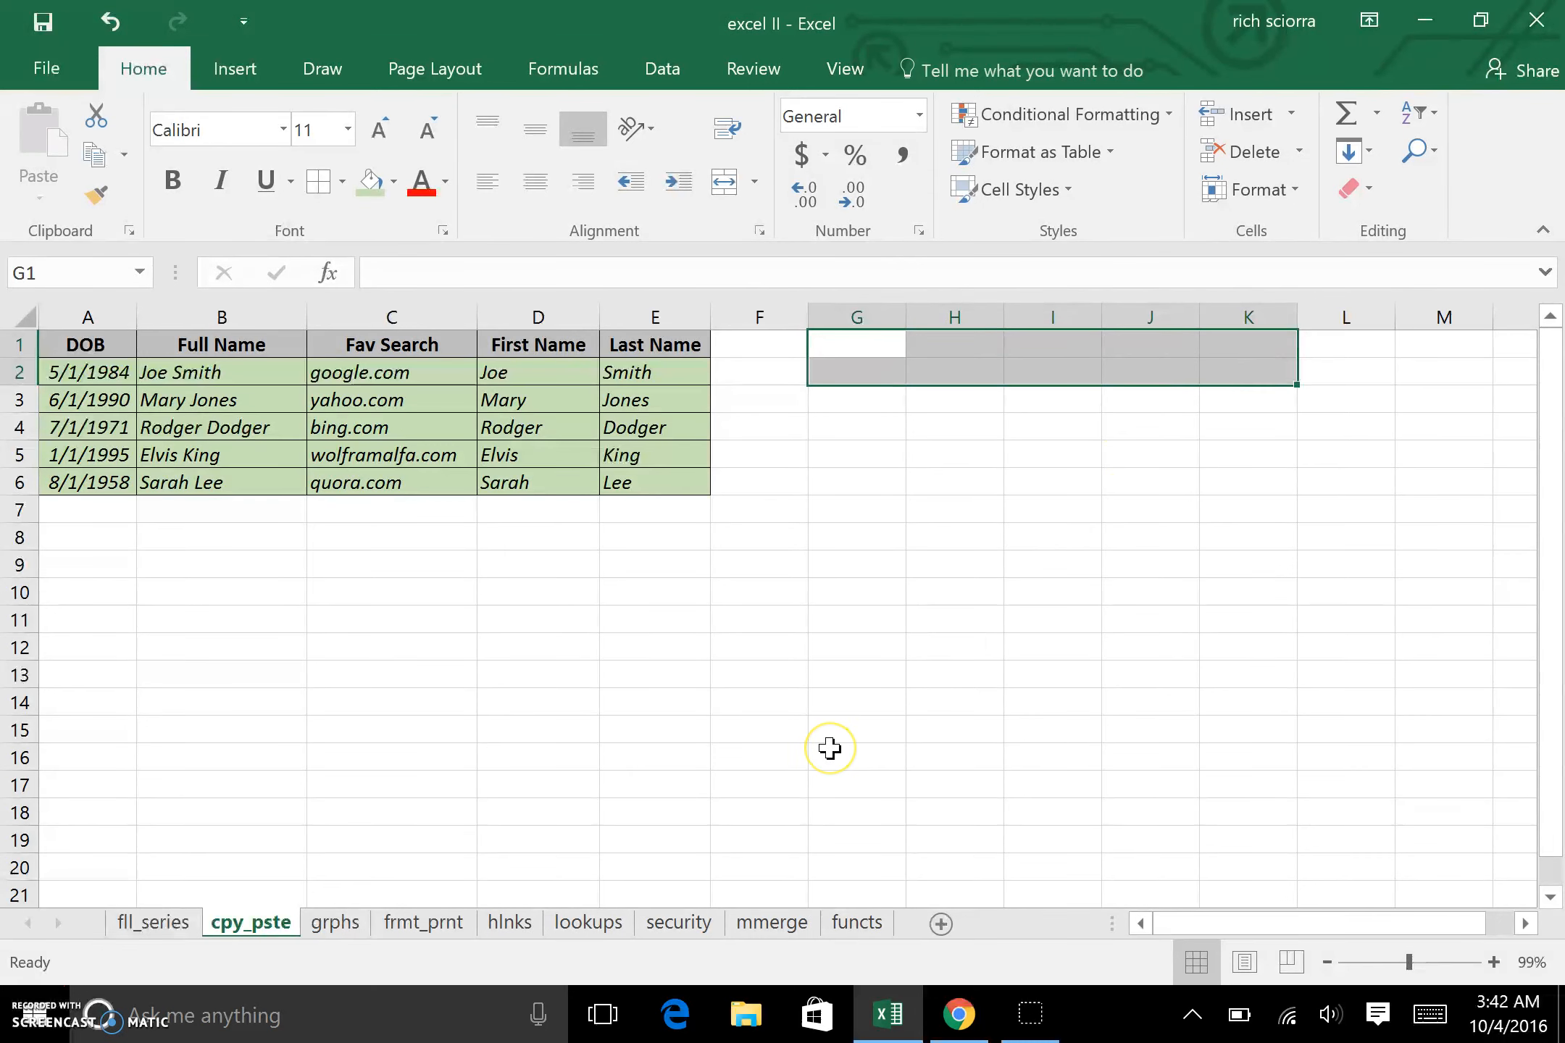